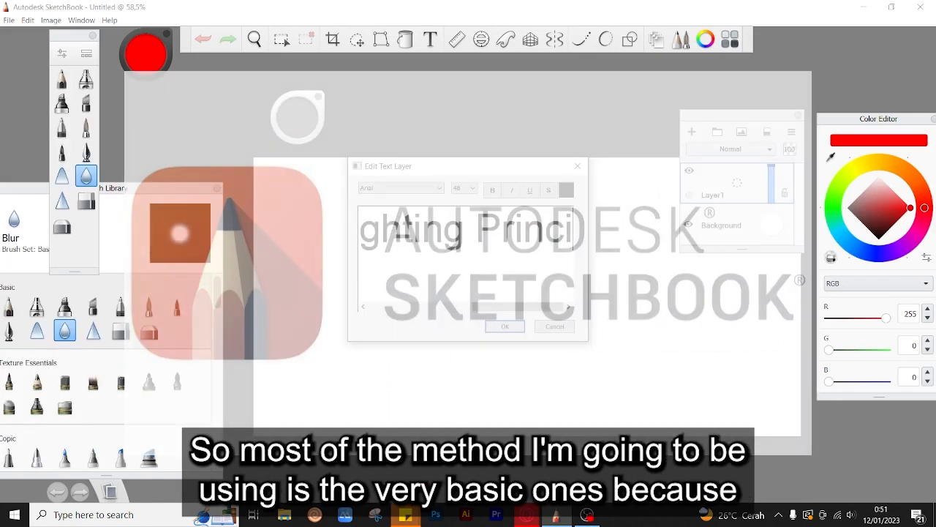
type("ple")
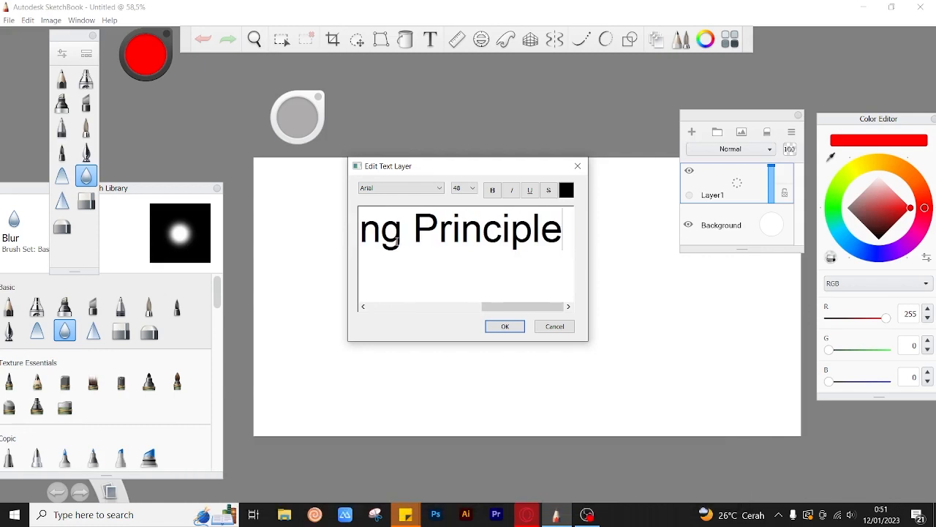
key("ctrl+a")
type("H")
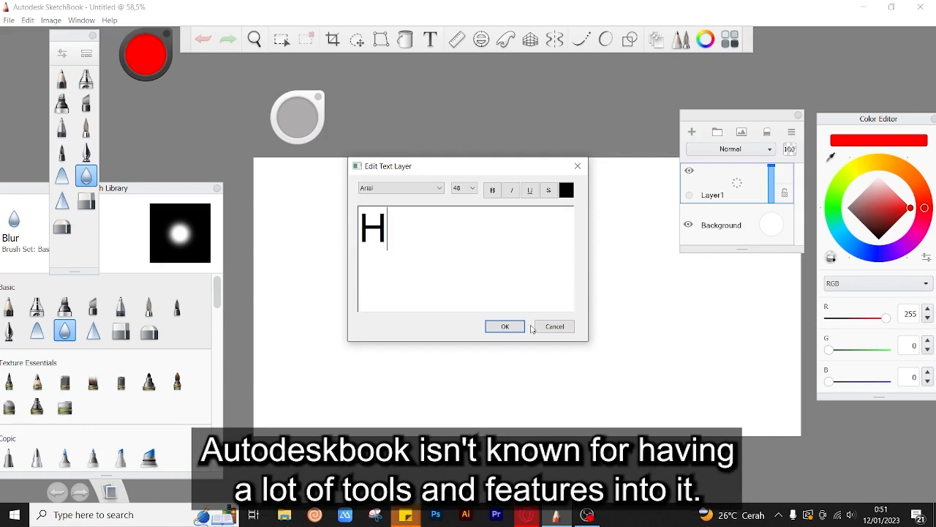
type("ow to pain u")
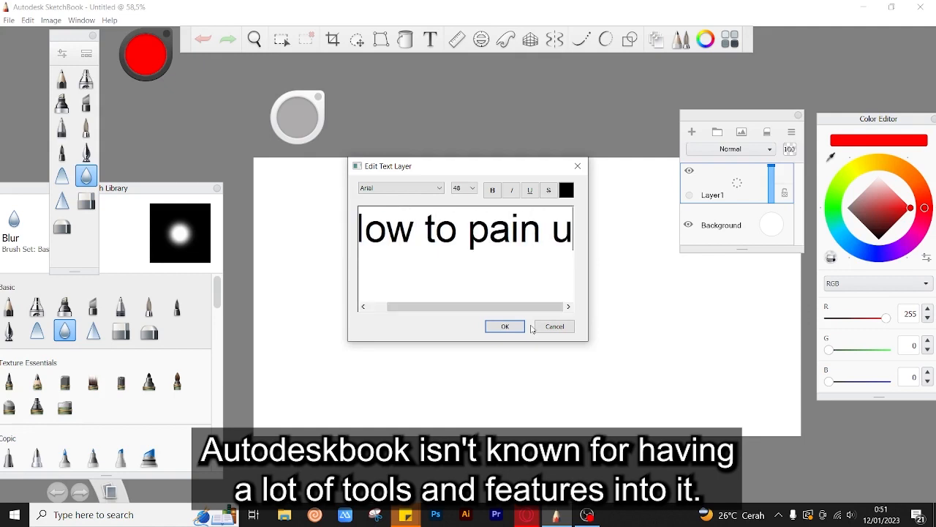
key("BackSpace")
key("BackSpace")
type("t usi")
type("ng the Ligh")
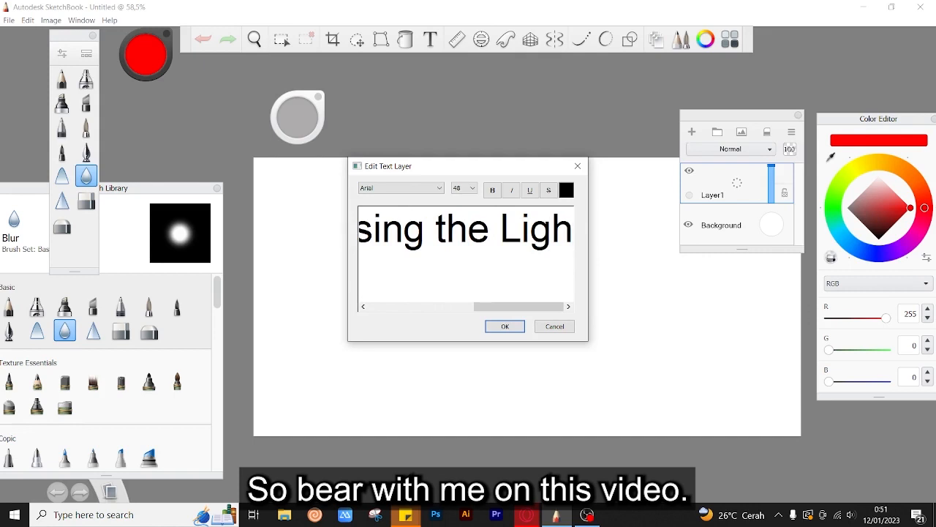
key("BackSpace")
key("BackSpace")
key("BackSpace")
key("BackSpace")
key("BackSpace")
key("BackSpace")
key("BackSpace")
key("BackSpace")
key("BackSpace")
key("BackSpace")
key("BackSpace")
key("BackSpace")
key("BackSpace")
key("BackSpace")
key("BackSpace")
key("BackSpace")
key("BackSpace")
key("BackSpace")
key("BackSpace")
key("BackSpace")
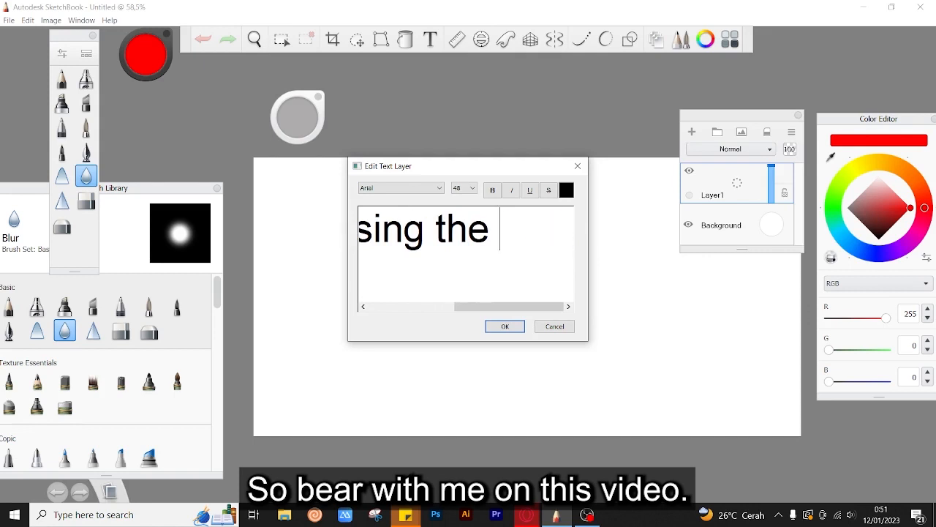
key("BackSpace")
key("BackSpace")
key("BackSpace")
key("BackSpace")
key("BackSpace")
key("BackSpace")
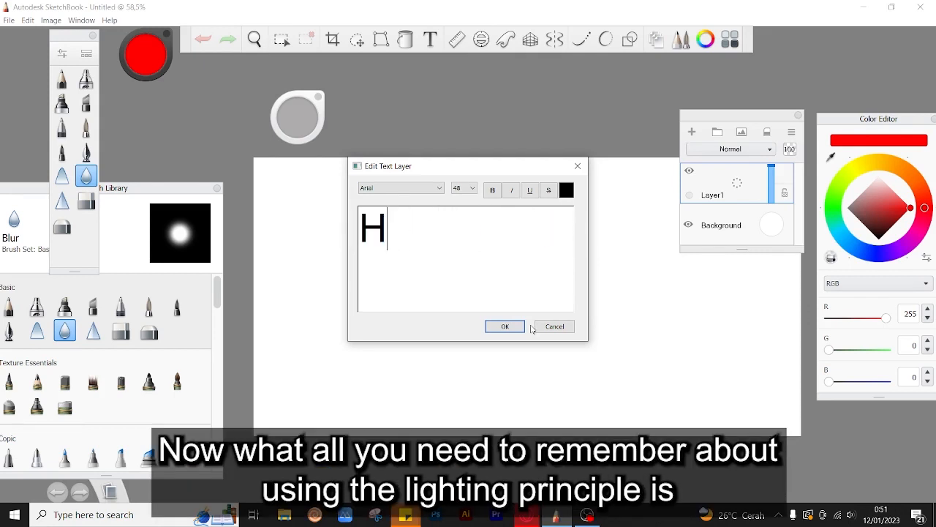
Step: Enter "How to apply the lighting Principle into your Painting" as the text layer's content
type("How to app")
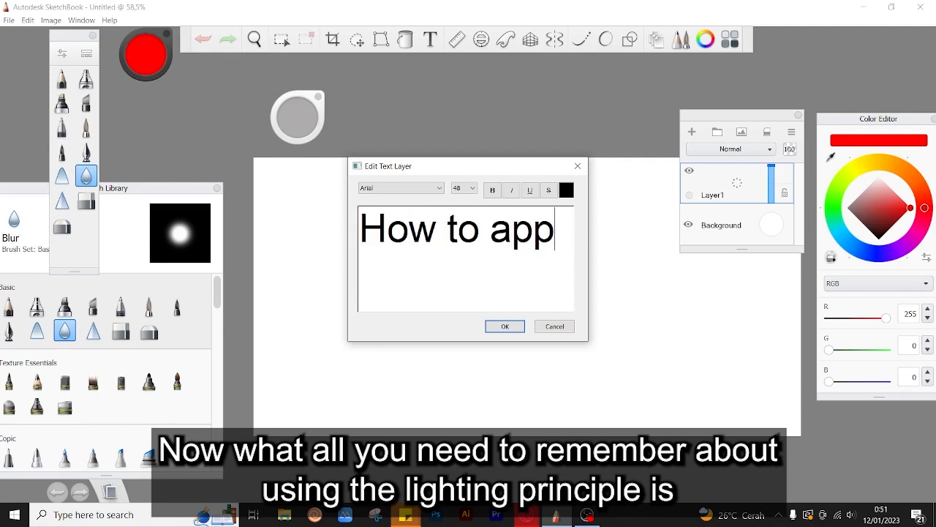
type("ly the ligh")
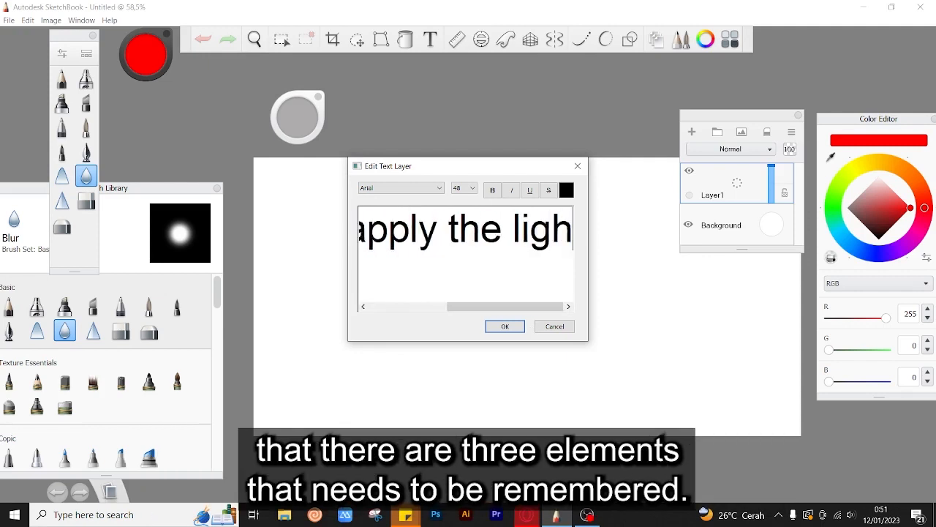
type("ting Prin")
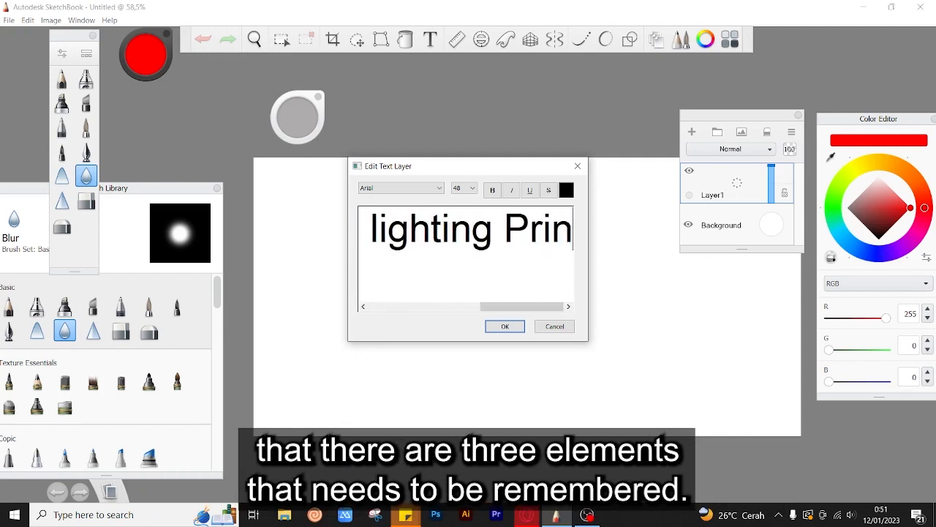
type("ciple into ")
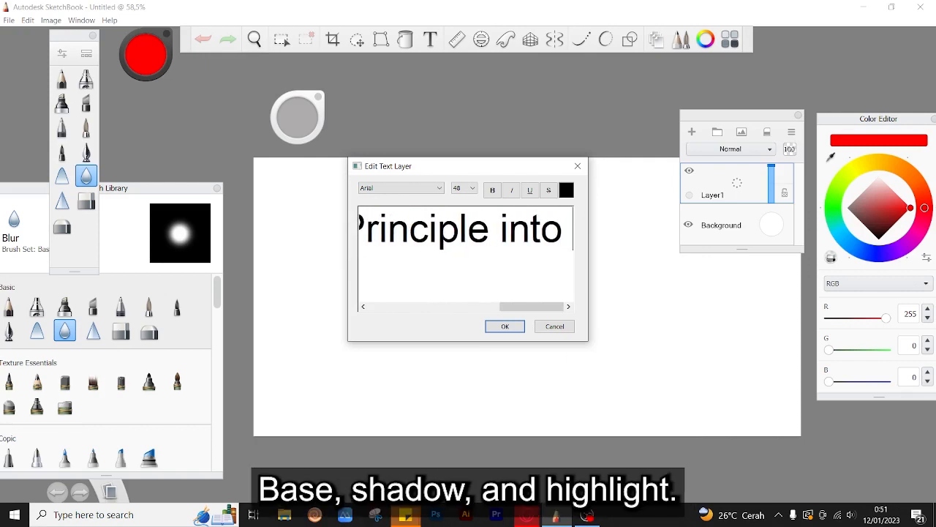
type("your P")
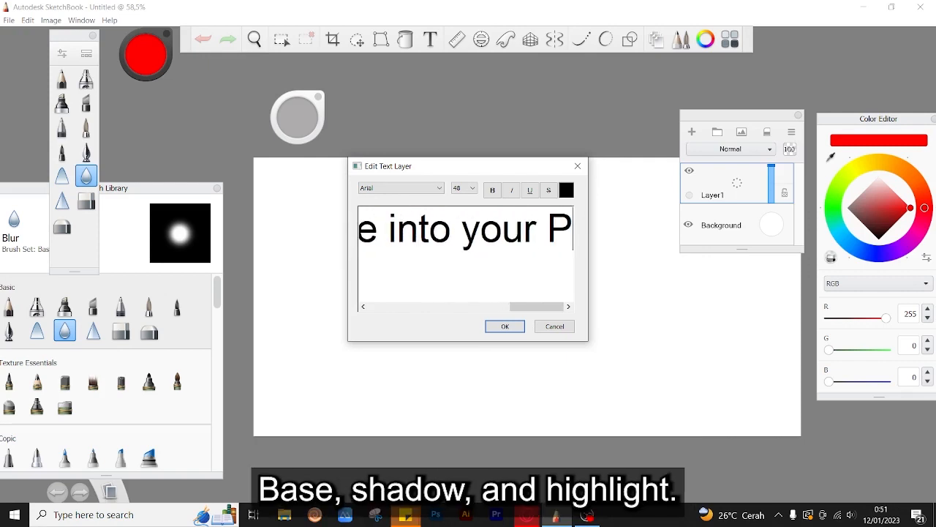
type("ainting")
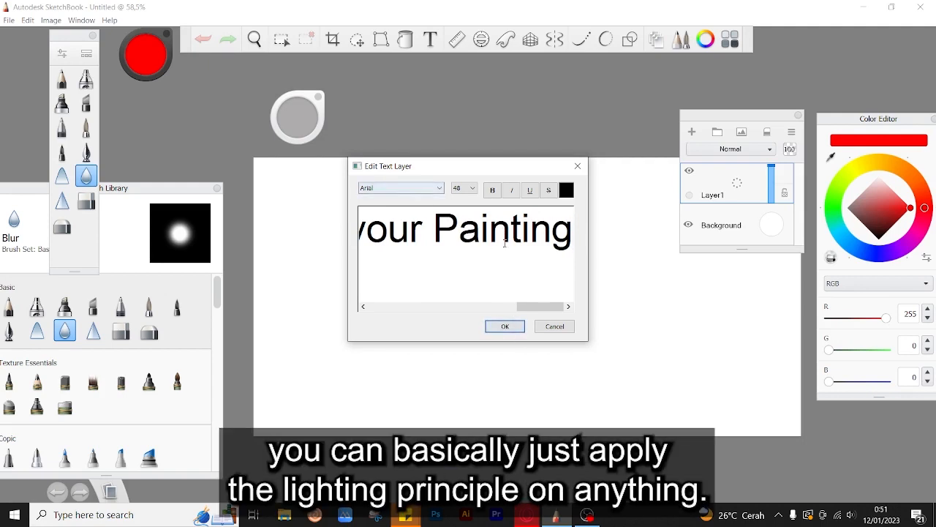
Step: Make the whole title text bold and confirm the text layer
left_click(497, 212)
key("ctrl+a")
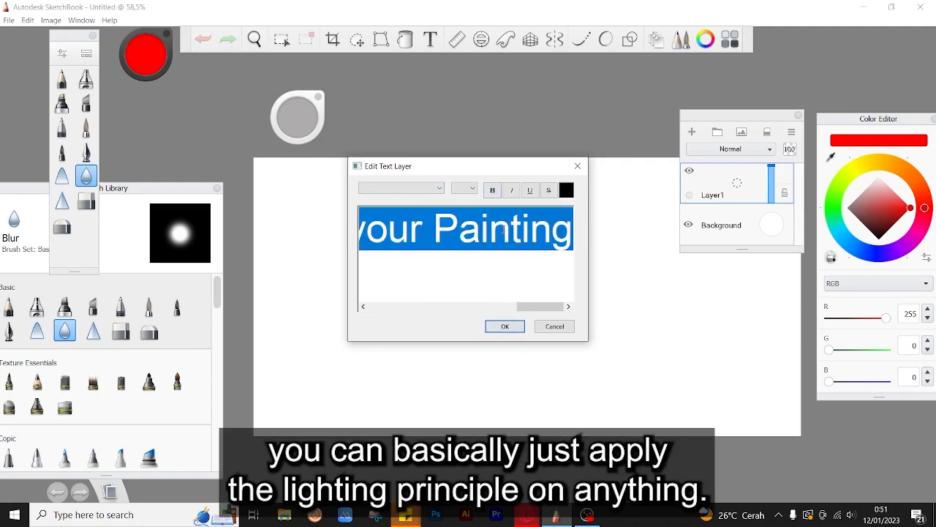
left_click(492, 191)
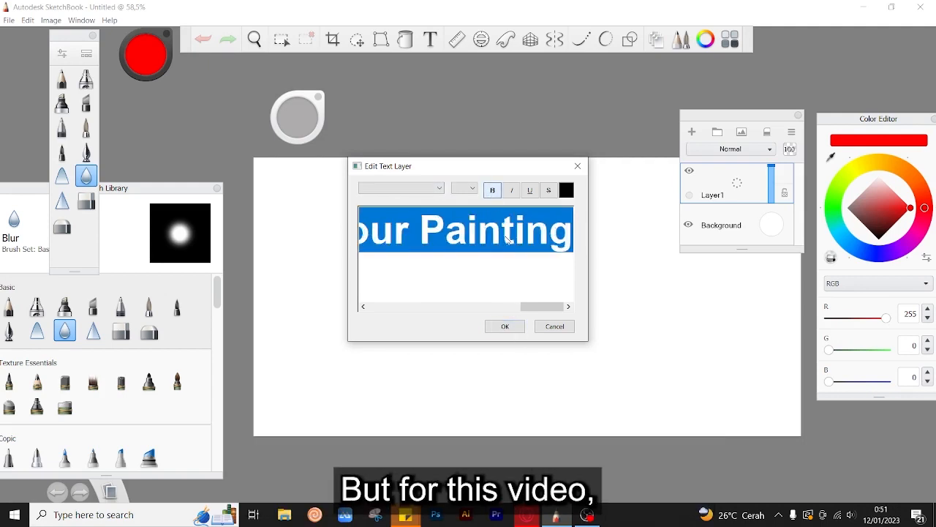
left_click(504, 326)
Step: Move the title text down to the canvas's lower edge and shift the layer palette clear of the canvas
left_click_drag(414, 236, 399, 315)
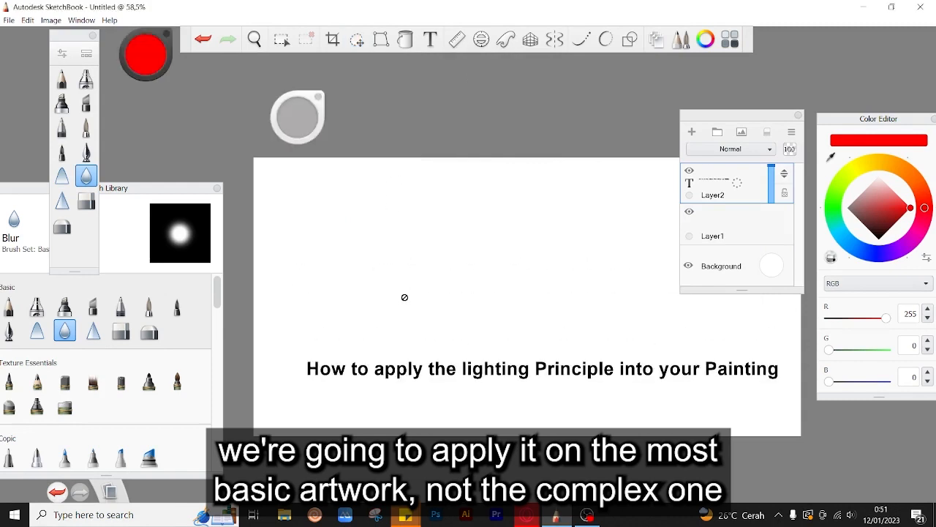
left_click(280, 40)
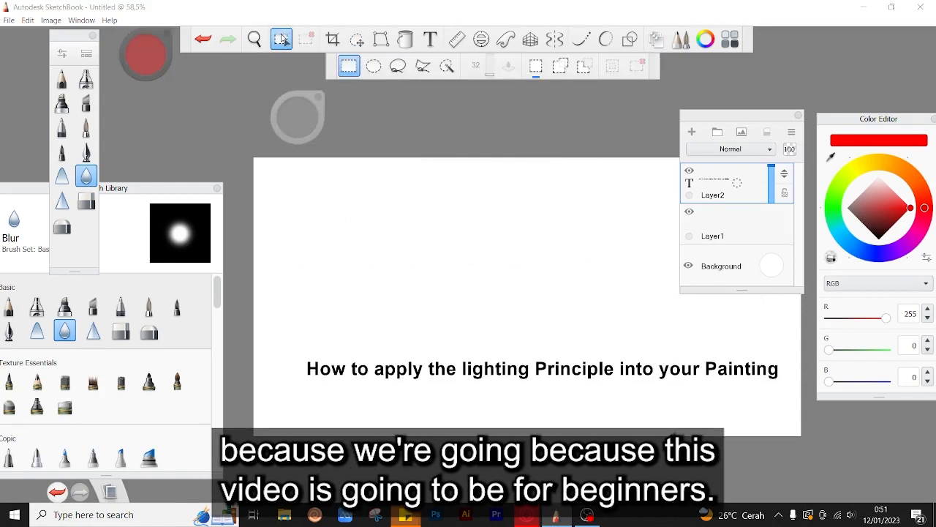
left_click(357, 40)
mouse_move(447, 284)
left_mouse_down()
mouse_move(462, 307)
mouse_move(453, 322)
mouse_move(444, 286)
left_mouse_up()
left_click(357, 39)
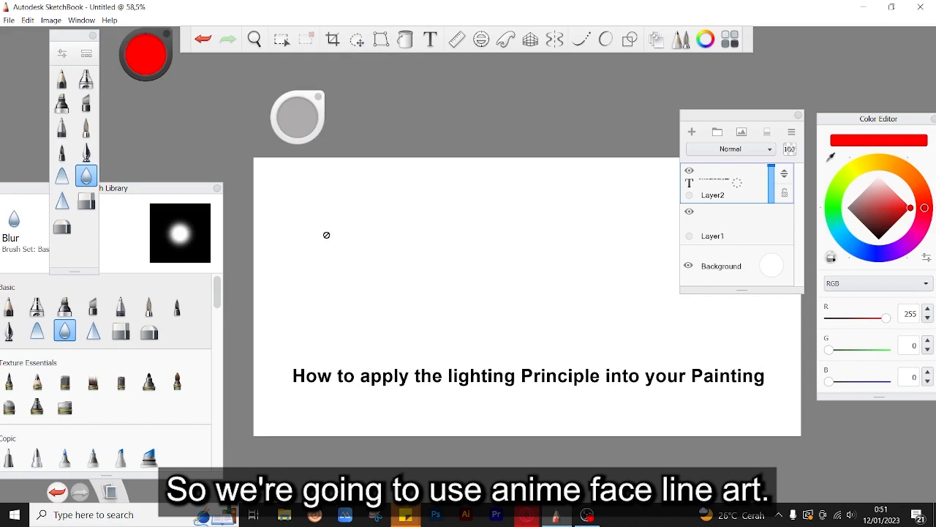
left_click(357, 44)
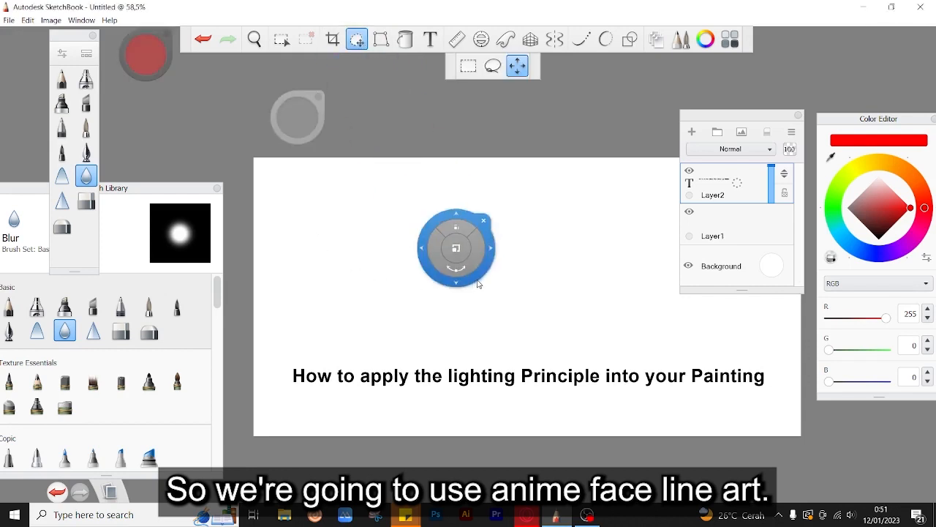
left_click_drag(481, 349, 490, 381)
key("Escape")
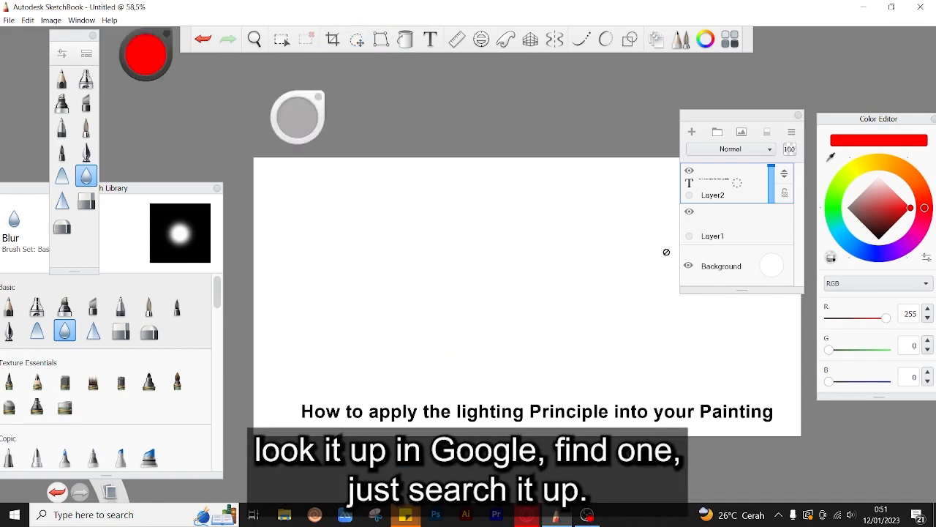
left_click_drag(722, 120, 846, 56)
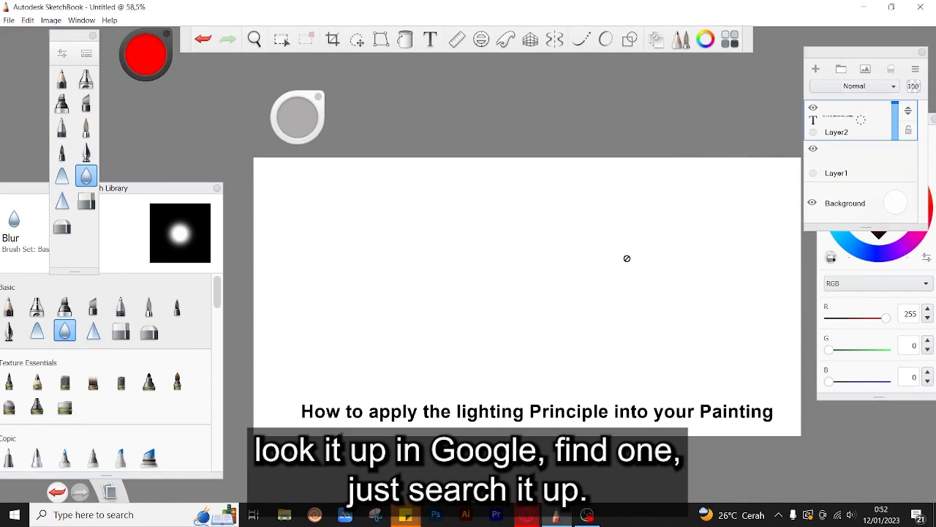
Step: Switch to the browser, show the image results for "Anime Line art Face" and preview the short-haired boy's face from Pinterest
mouse_move(527, 514)
left_click(530, 466)
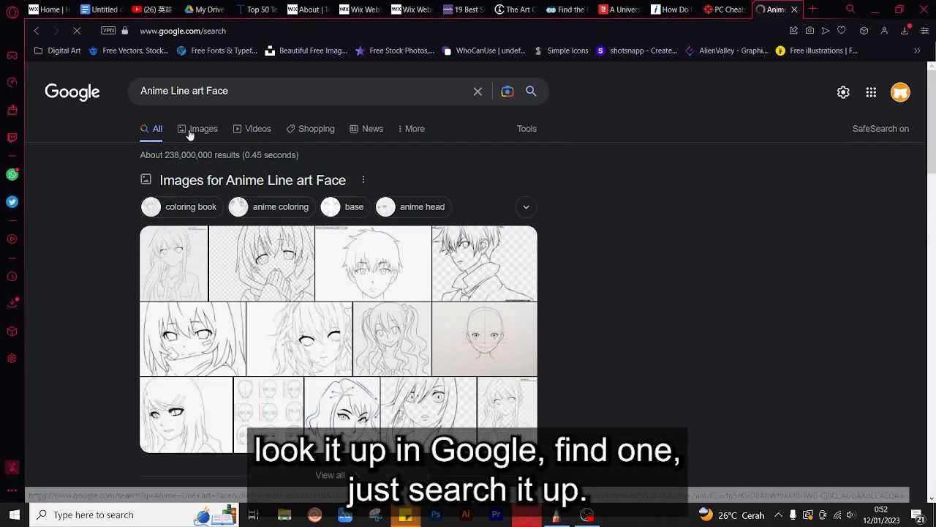
left_click(204, 129)
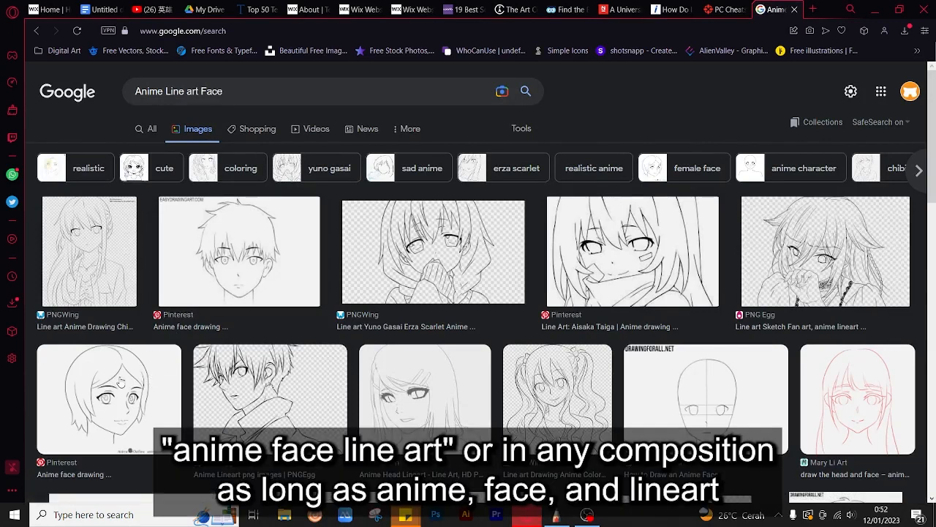
left_click(207, 268)
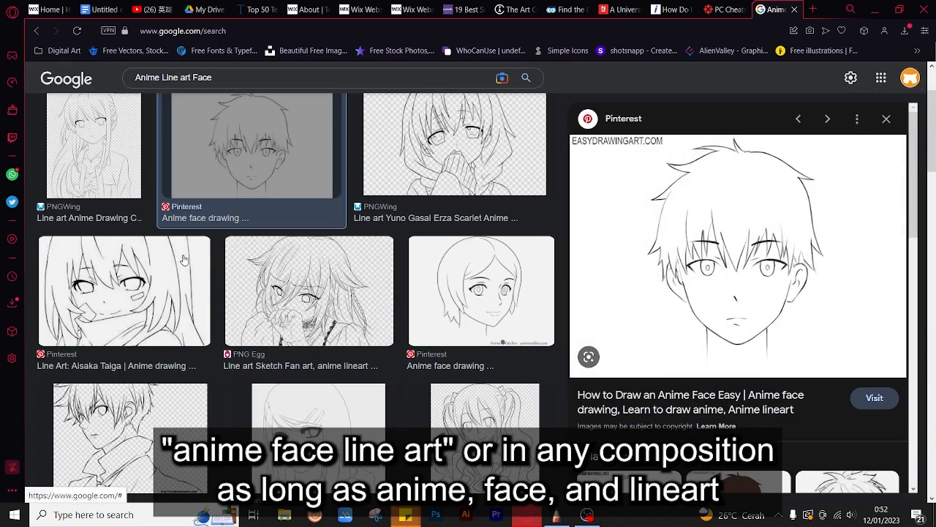
left_click(885, 118)
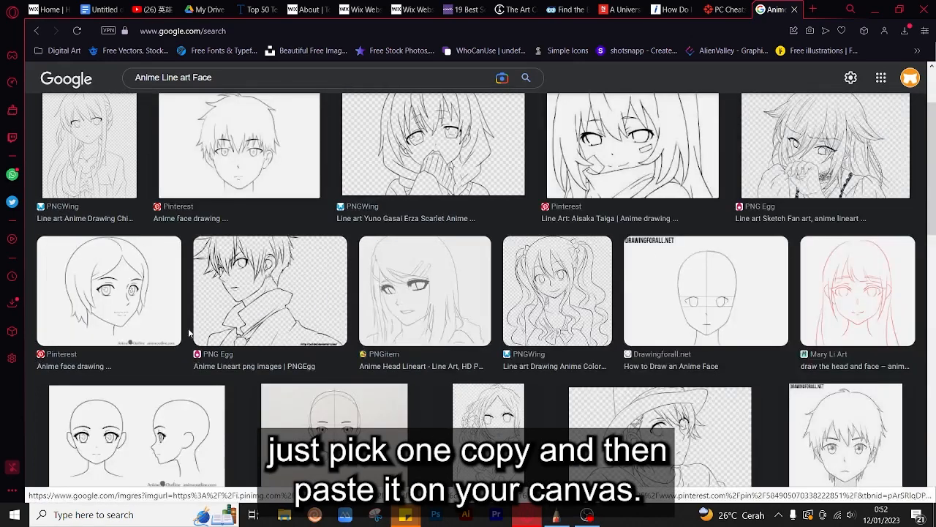
Step: Open the AnimeOutline female face in 3/4 view from the image results and copy the picture
left_click(132, 319)
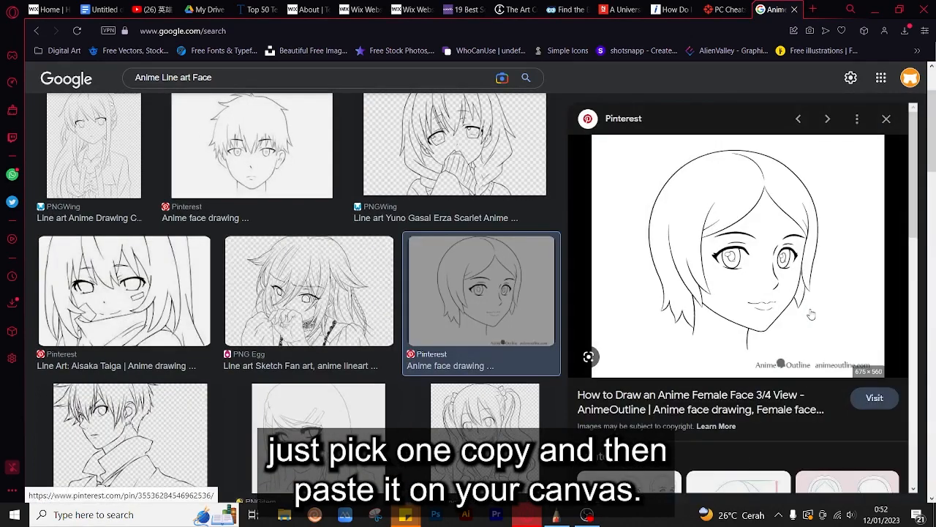
right_click(811, 314)
left_click(683, 152)
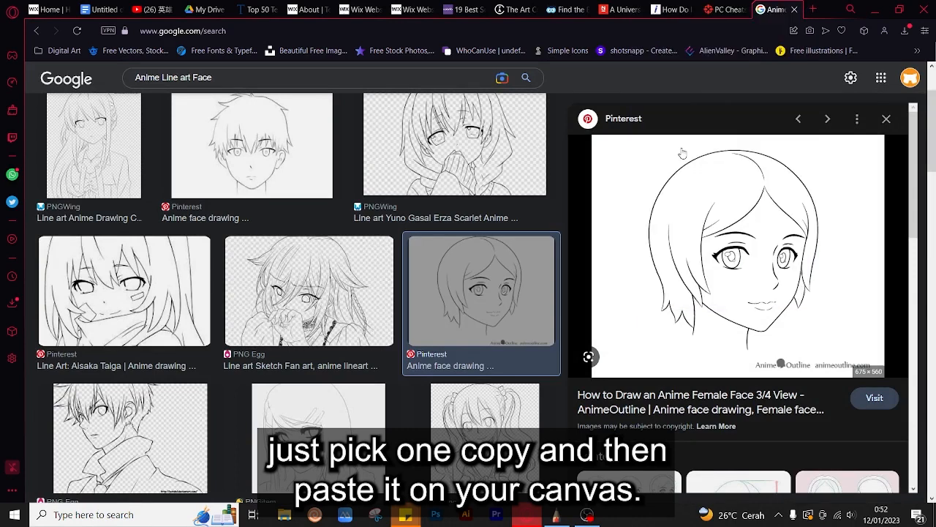
Step: Return to SketchBook, add a new layer above the title text layer and paste the copied line art
left_click(556, 517)
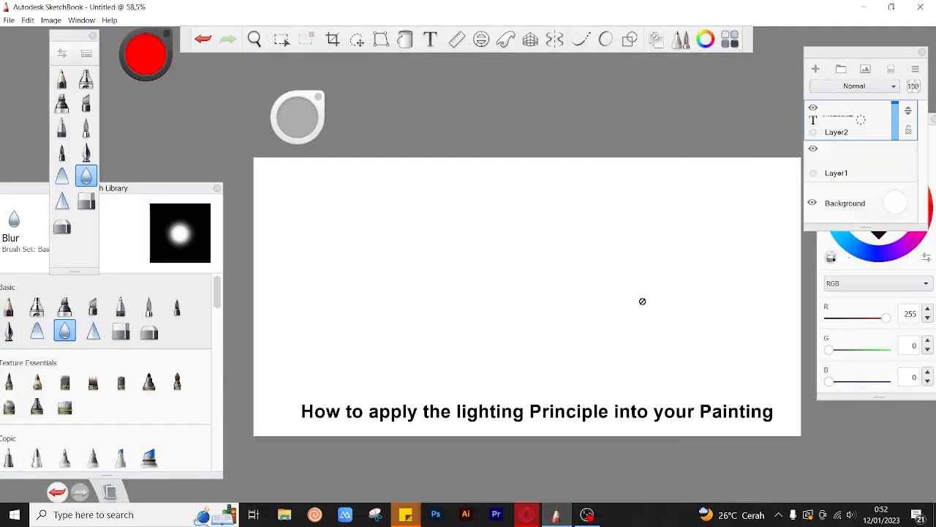
key("space")
left_click_drag(630, 313, 612, 281)
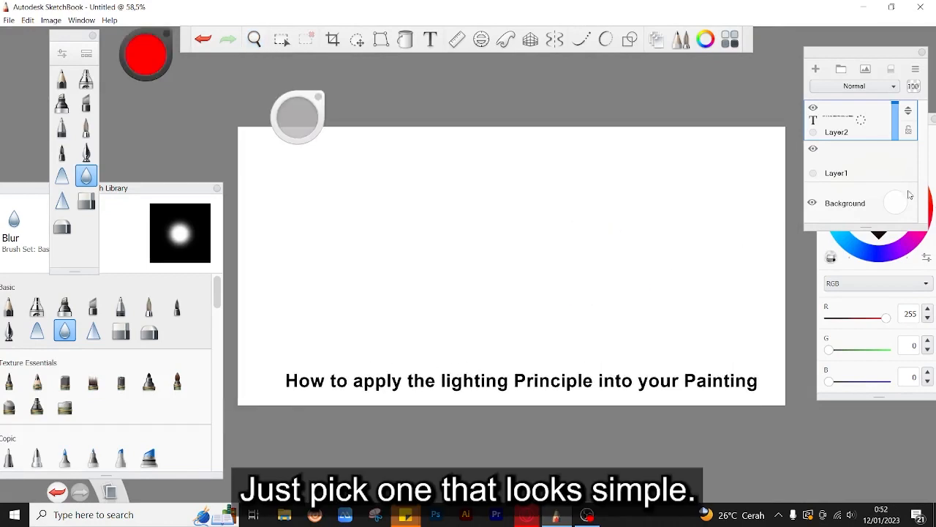
left_click(889, 164)
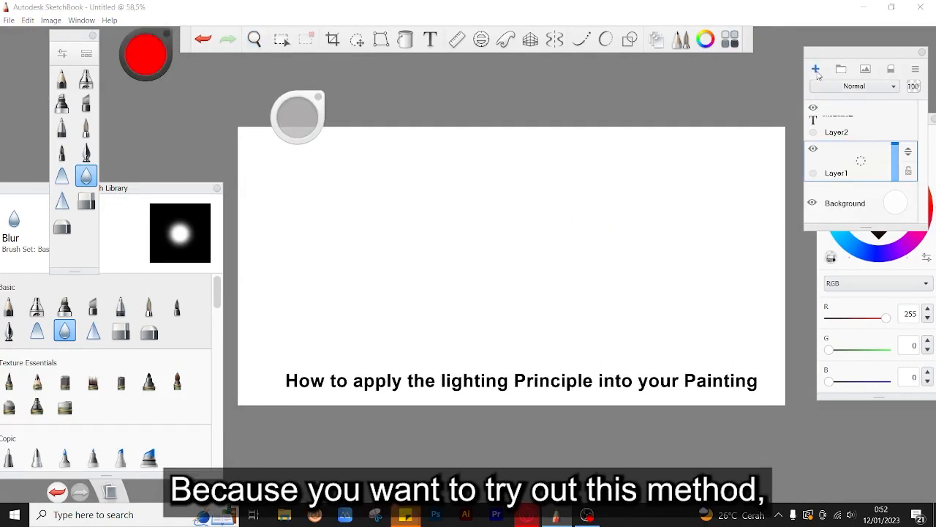
left_click(856, 130)
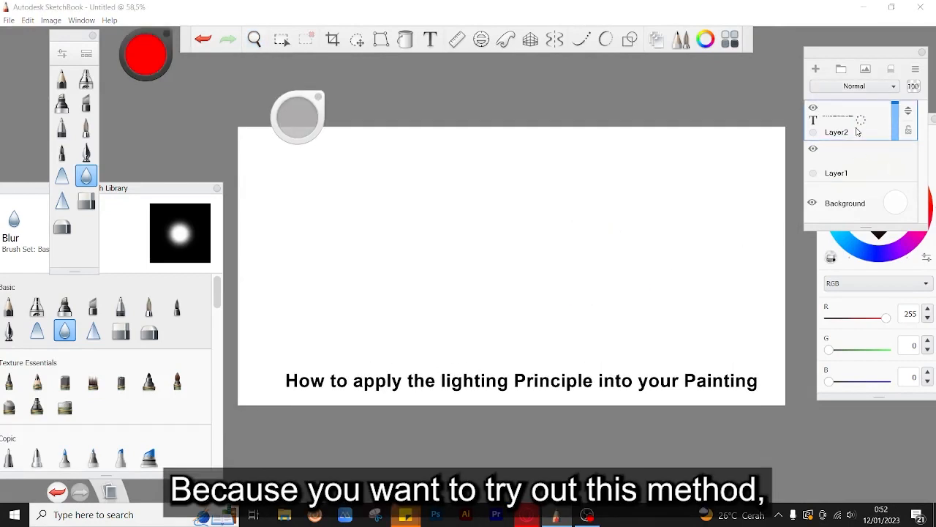
left_click(814, 69)
key("ctrl+v")
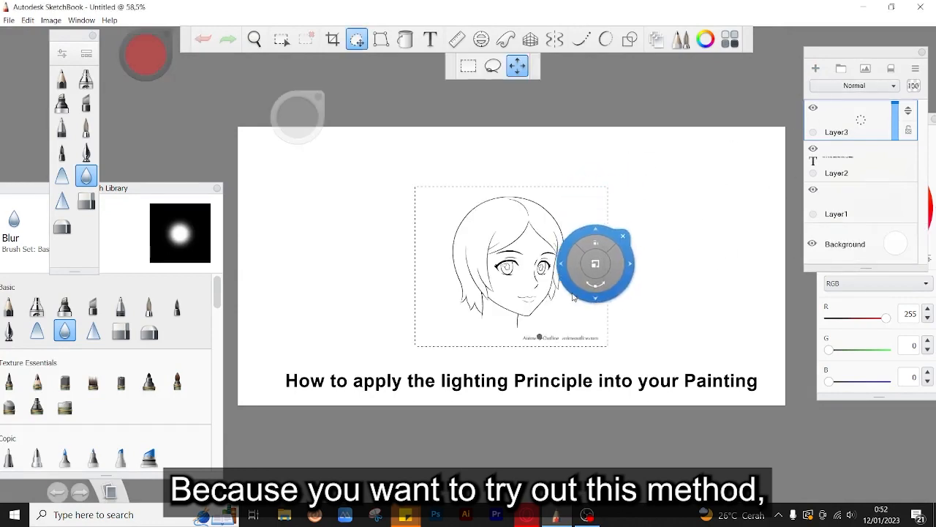
Step: Enlarge the pasted face line art to nearly the full canvas height, centre it and apply the transformation
left_click_drag(596, 265, 629, 258)
left_click_drag(641, 296, 633, 290)
key("Return")
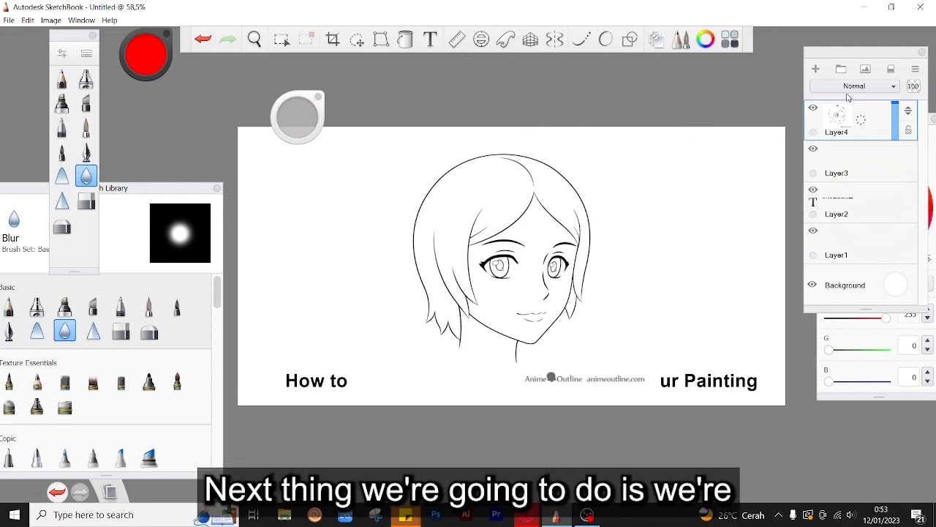
Step: Change the canvas background colour to a medium grey
left_click(899, 290)
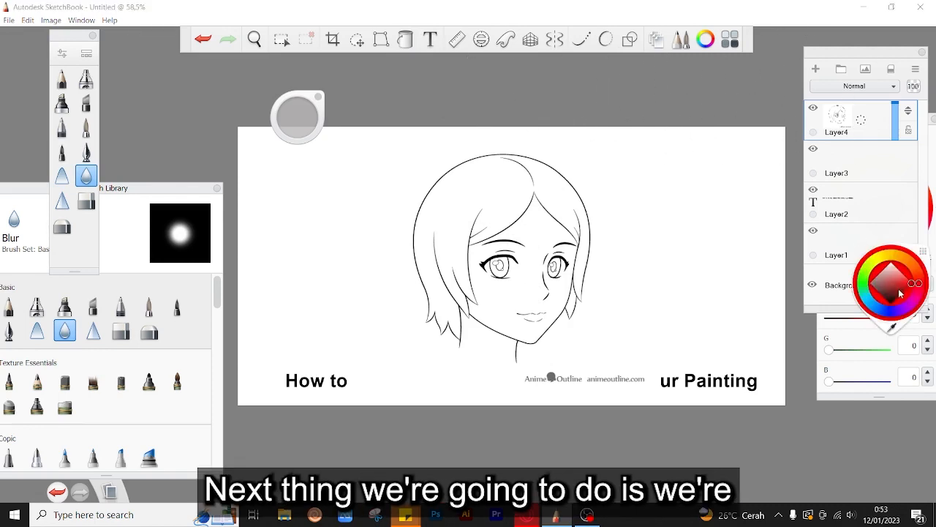
left_click(848, 287)
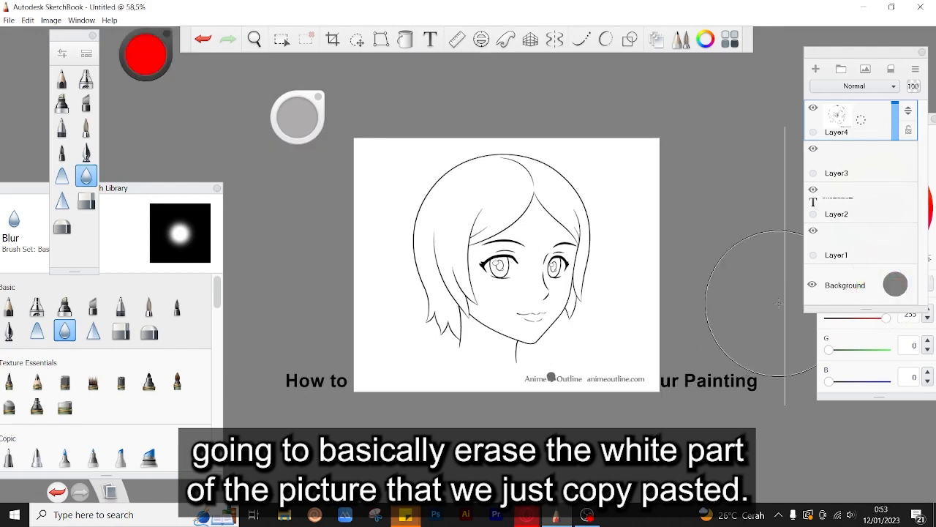
scroll(533, 279, "down", 1)
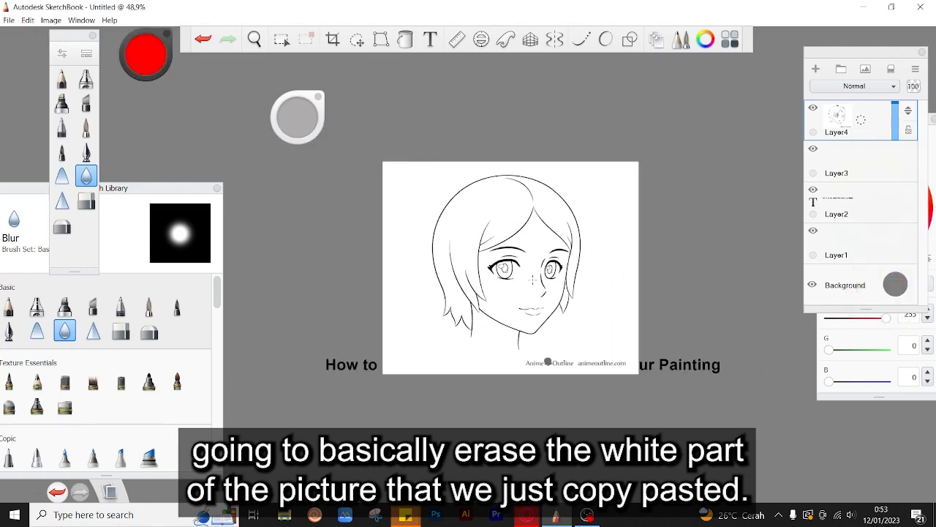
Step: Use the Magic Wand to select the white area surrounding the pasted face line art and delete it
scroll(534, 281, "up", 2)
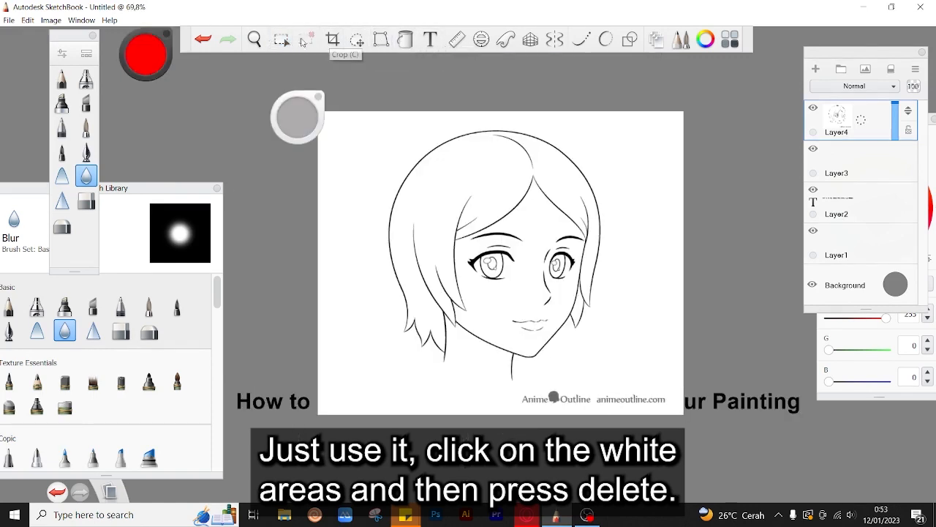
left_click(281, 40)
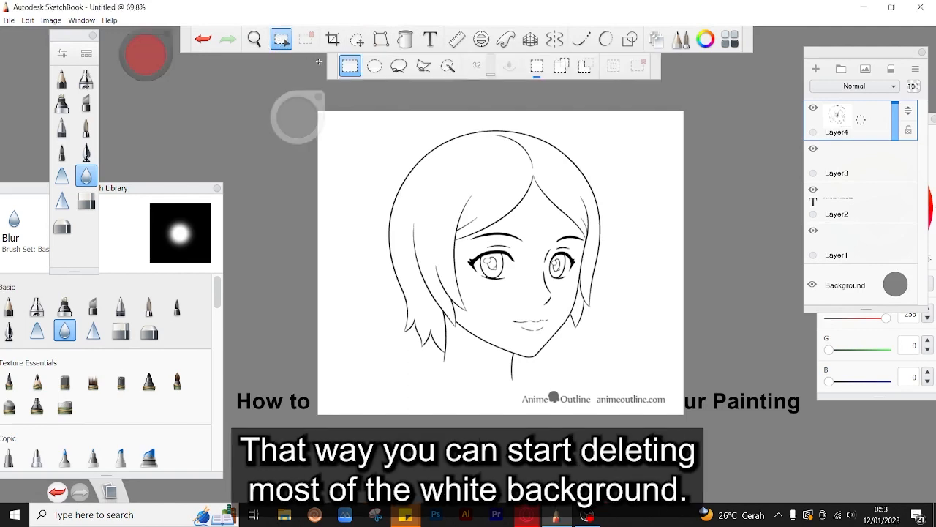
left_click(448, 66)
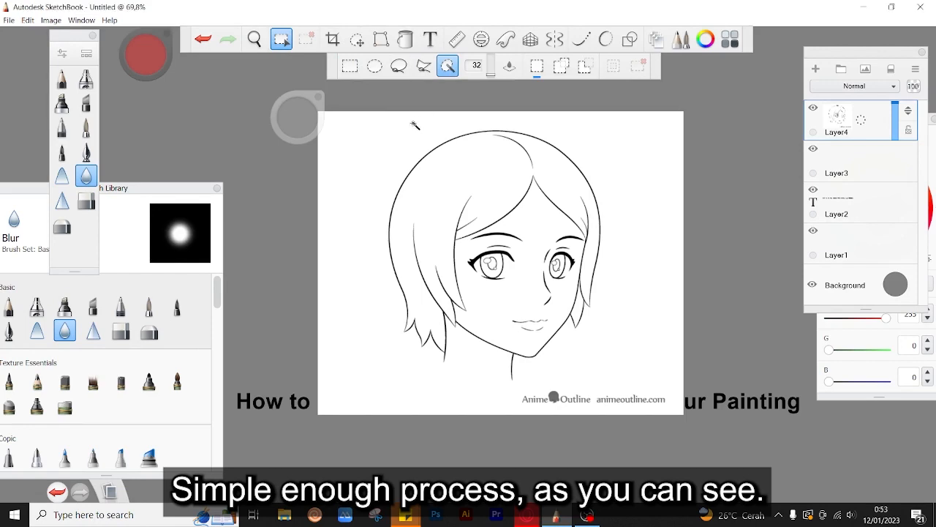
left_click(388, 155)
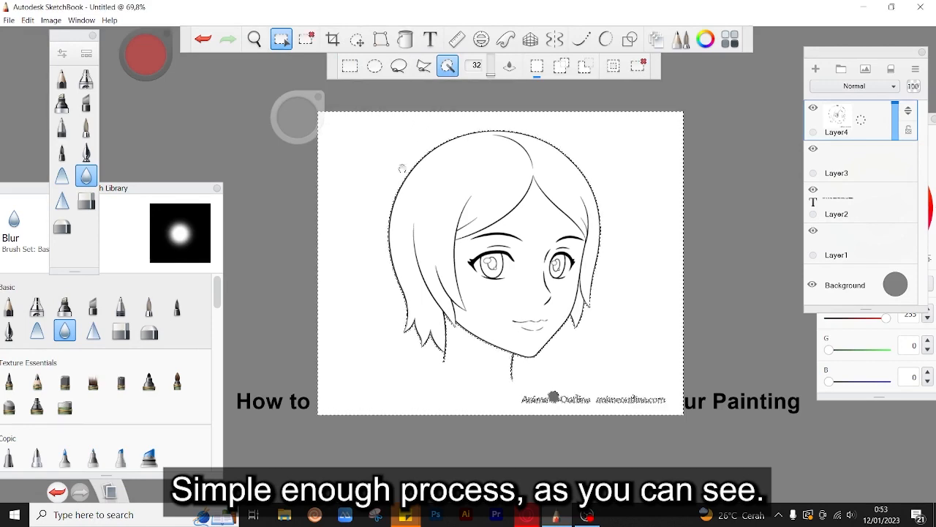
key("Delete")
Step: Select the remaining white areas inside the hair and the face with the Magic Wand and delete them
left_click(442, 178)
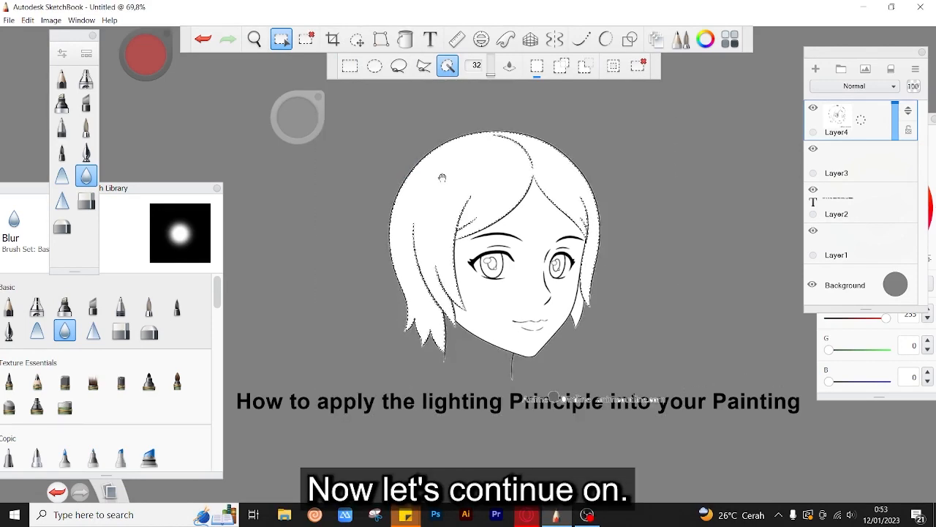
key("Delete")
left_click(491, 293)
key("Delete")
scroll(561, 291, "up", 3)
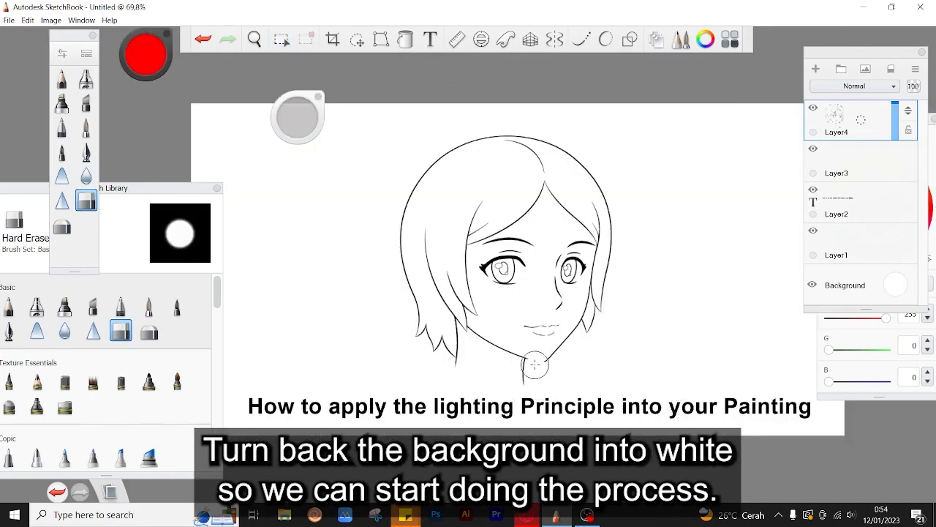
Step: Set the drawing colour to black and choose the Pencil brush for working on the open neck lines
scroll(535, 365, "up", 3)
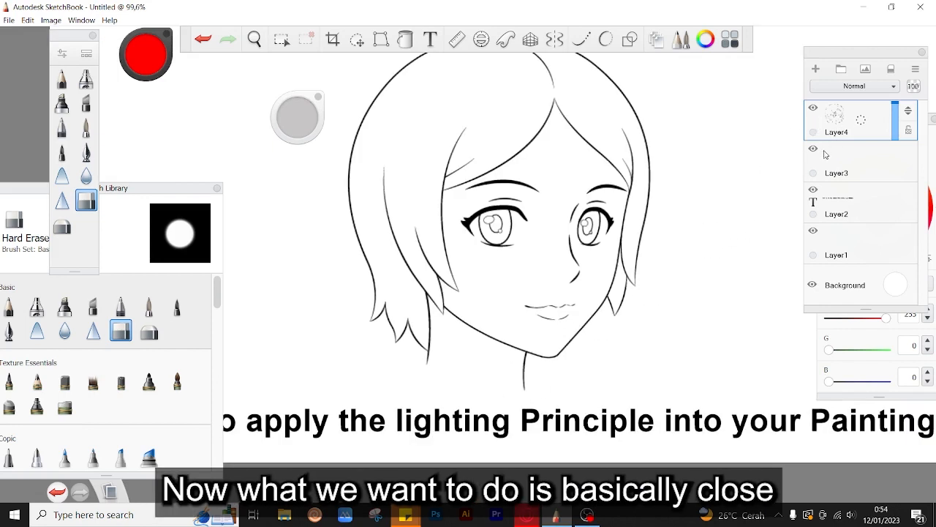
left_click(65, 128)
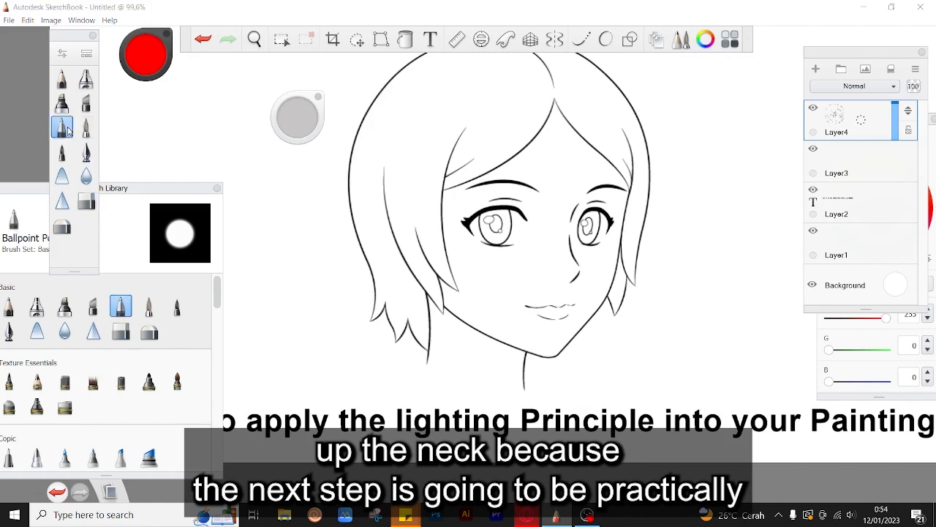
left_click(705, 40)
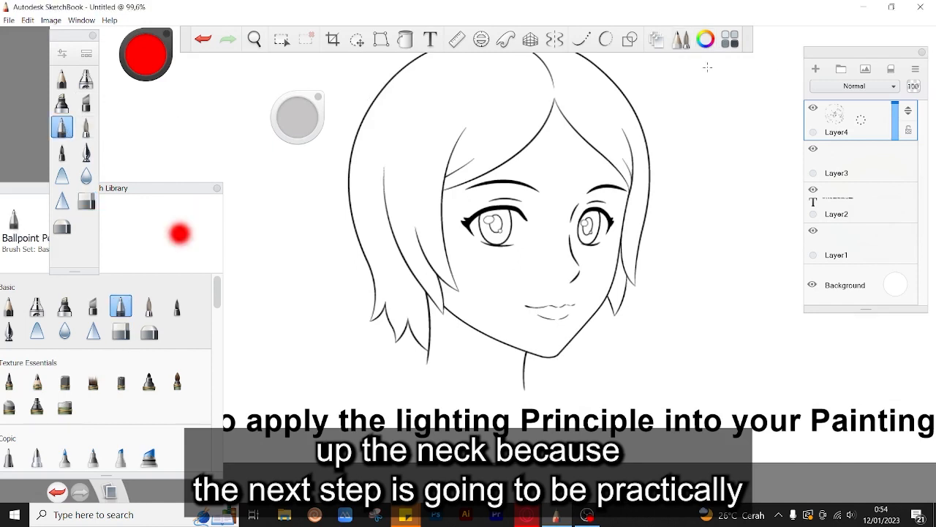
left_click_drag(867, 217, 882, 269)
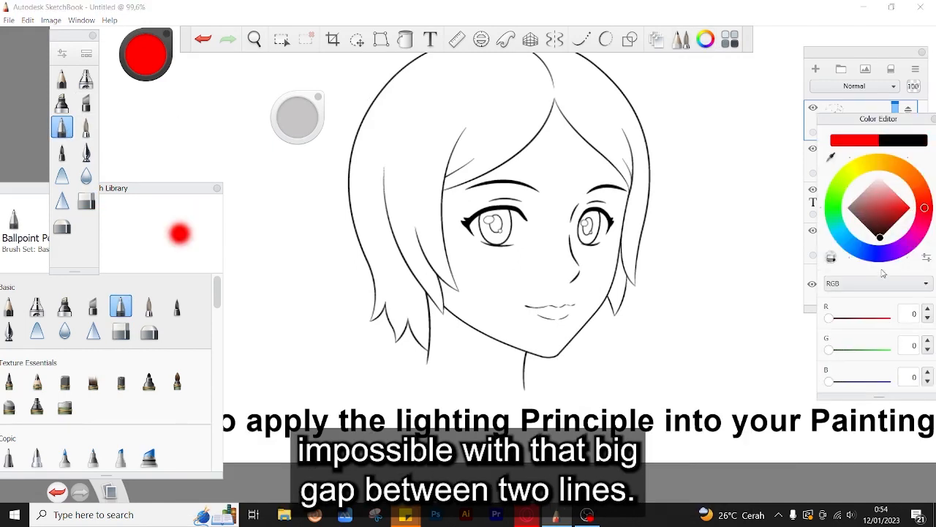
left_click(837, 61)
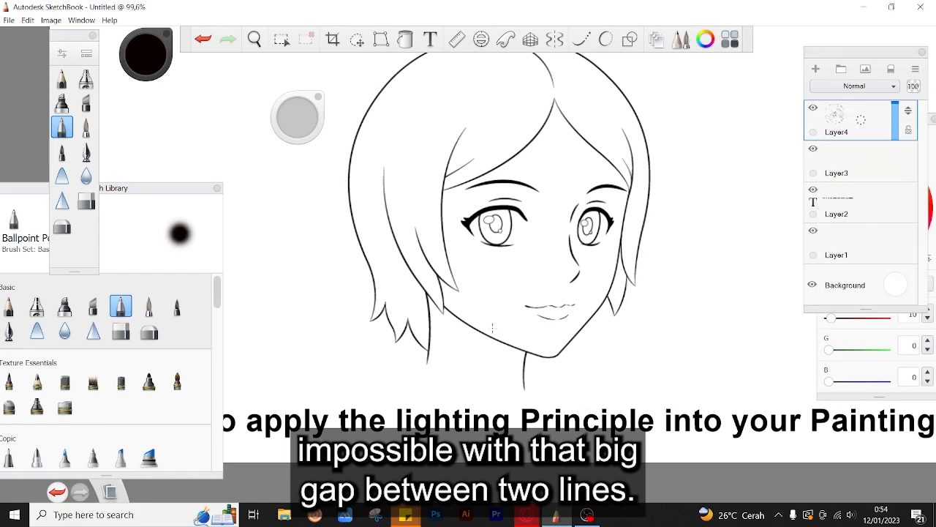
scroll(430, 362, "up", 5)
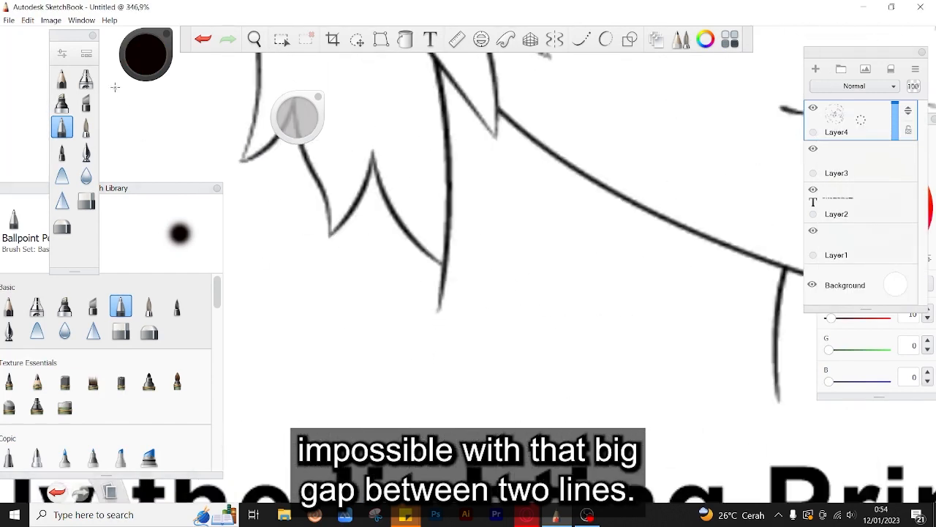
left_click(69, 82)
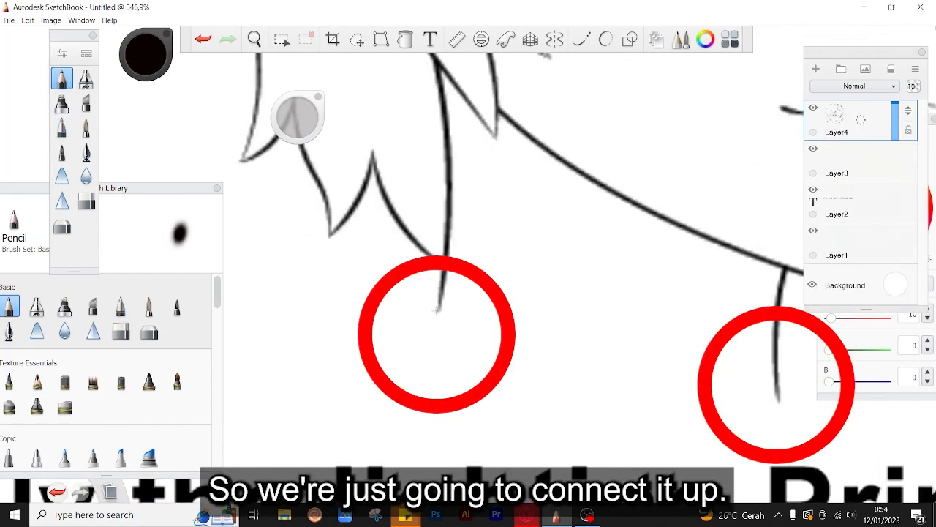
Step: Try to close the neck base with a freehand pencil line, and set the drawing colour to RGB 28, 28, 28
mouse_move(436, 310)
left_mouse_down()
mouse_move(502, 341)
mouse_move(663, 386)
mouse_move(779, 397)
left_mouse_up()
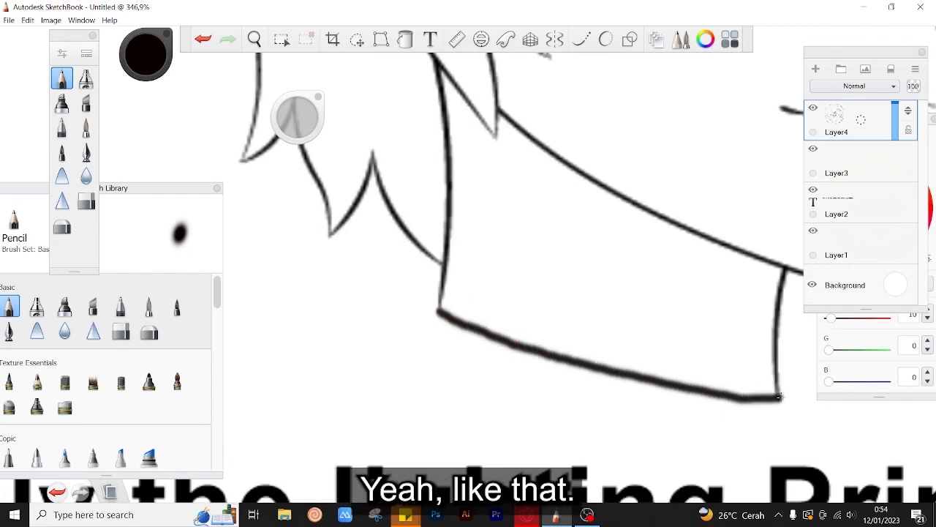
key("ctrl+z")
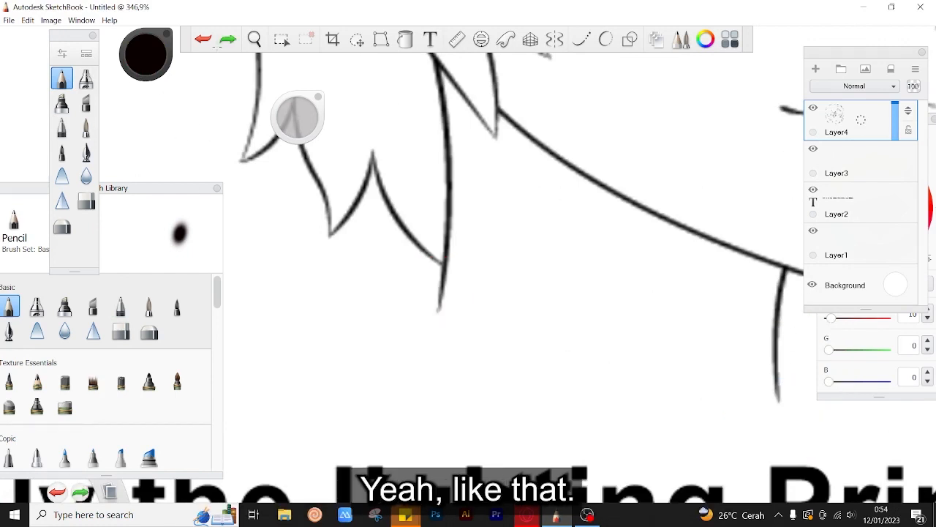
left_click(705, 39)
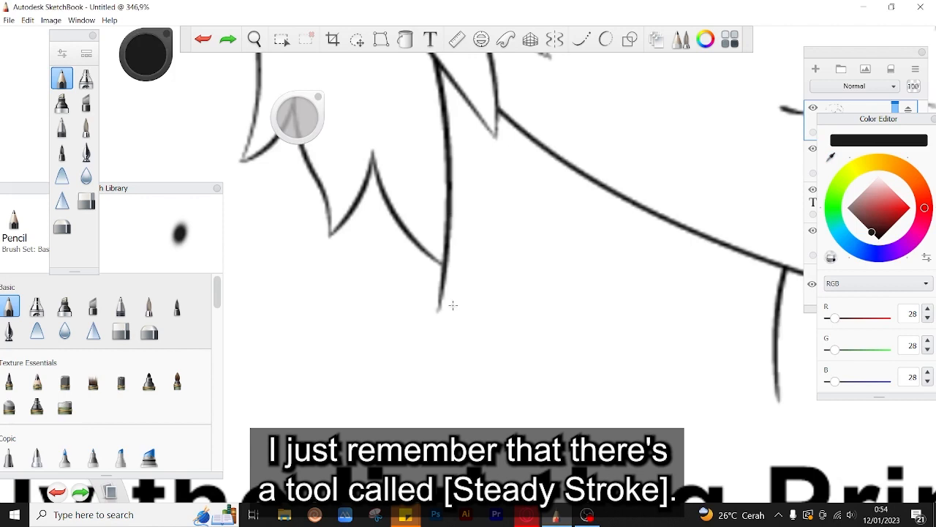
mouse_move(438, 307)
left_mouse_down()
mouse_move(480, 341)
mouse_move(560, 369)
mouse_move(645, 391)
mouse_move(784, 397)
mouse_move(775, 409)
left_mouse_up()
key("ctrl+z")
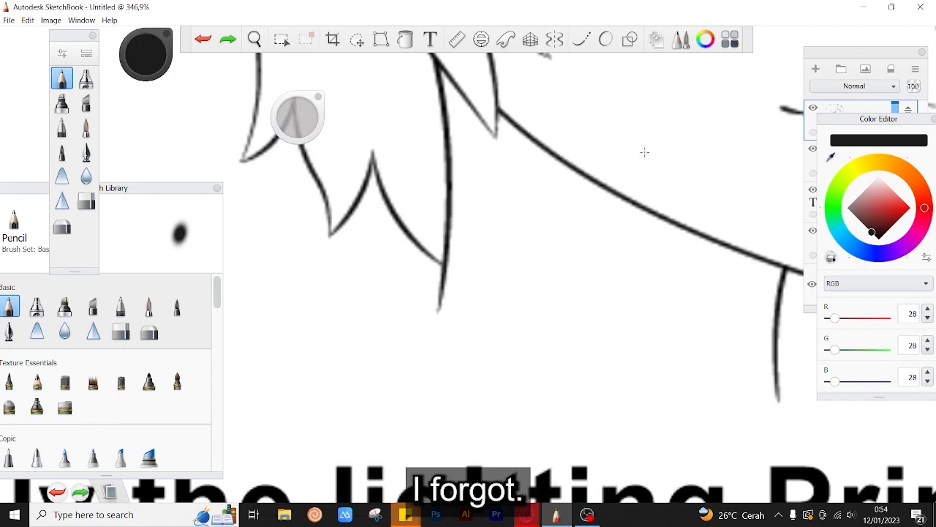
Step: Enable Steady Stroke and draw a smooth pencil line joining the two lower ends of the neck
left_click(581, 39)
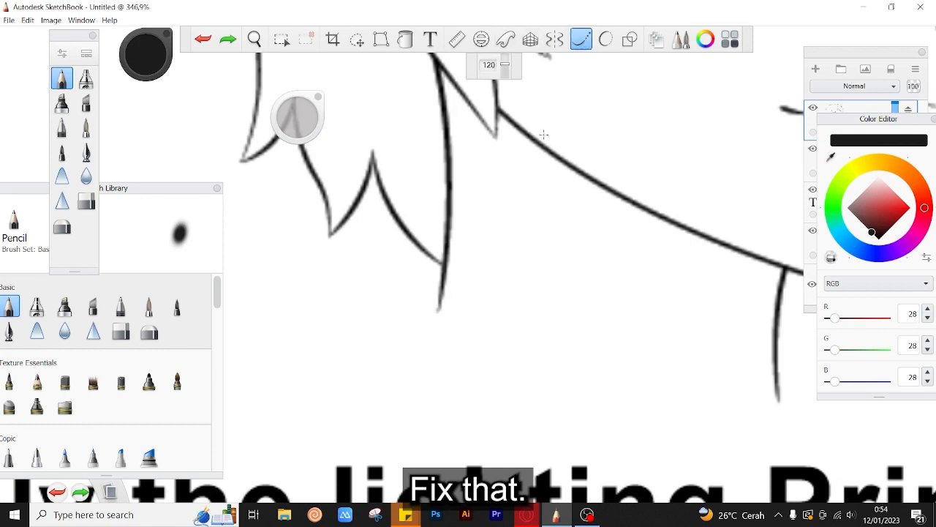
mouse_move(460, 329)
left_mouse_down()
mouse_move(533, 357)
mouse_move(660, 387)
mouse_move(842, 395)
left_mouse_up()
scroll(626, 384, "down", 4)
mouse_move(610, 222)
left_mouse_down()
mouse_move(461, 251)
mouse_move(490, 174)
left_mouse_up()
scroll(496, 164, "down", 3)
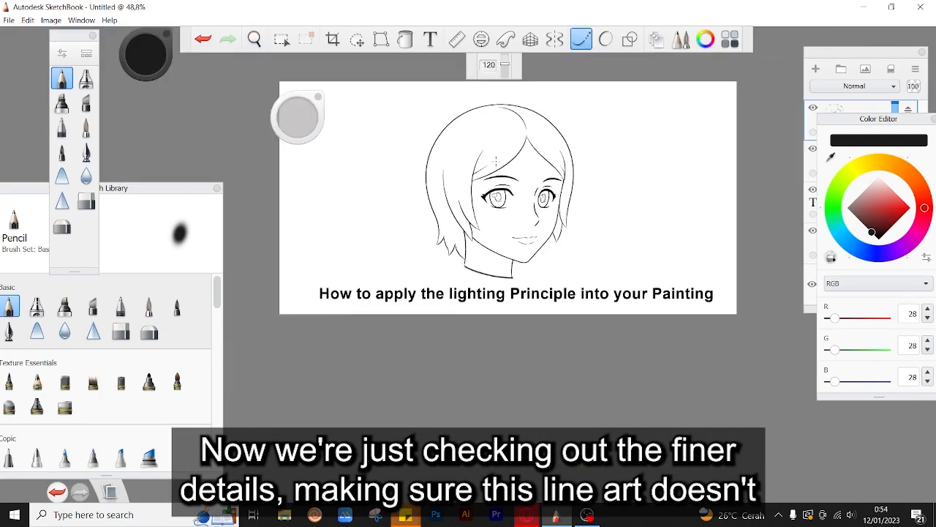
Step: Examine the outline of the hair, chin and face up close for gaps in the line art
left_click_drag(495, 142, 504, 174)
scroll(506, 175, "up", 2)
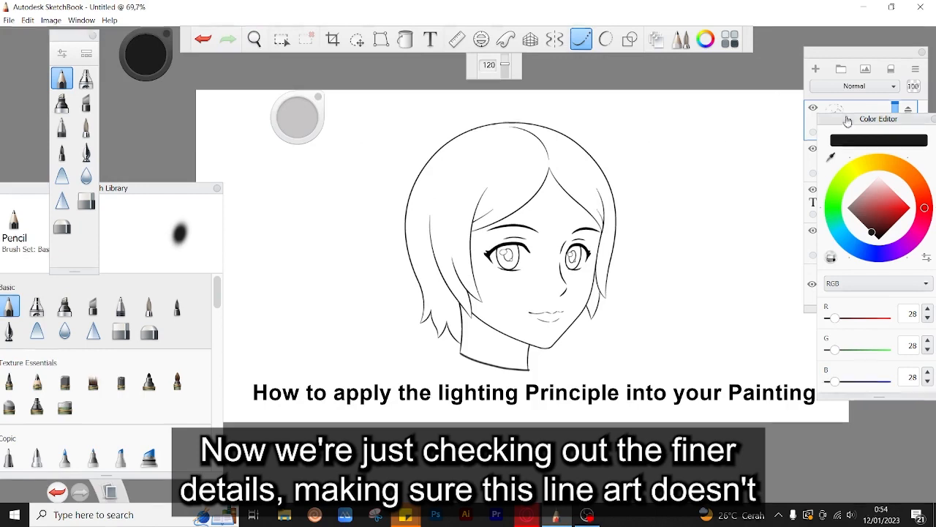
left_click_drag(848, 120, 844, 176)
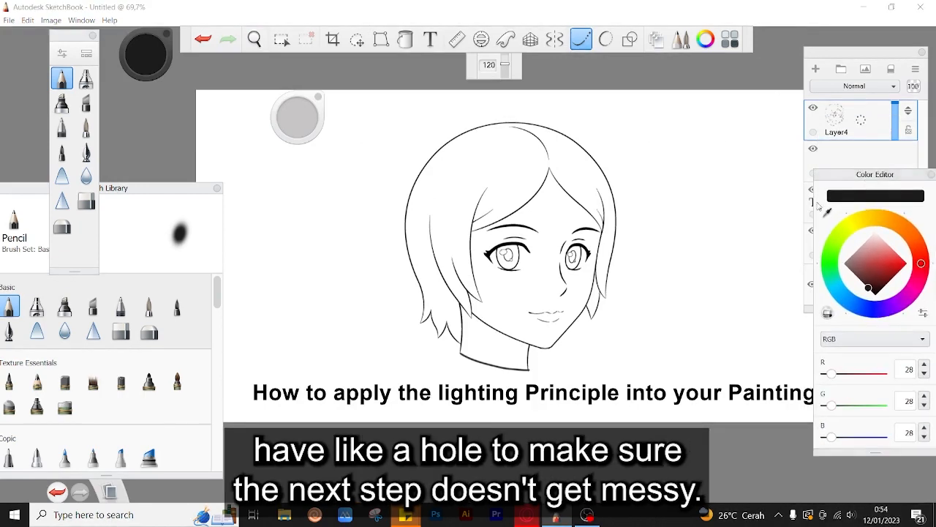
scroll(616, 355, "up", 10)
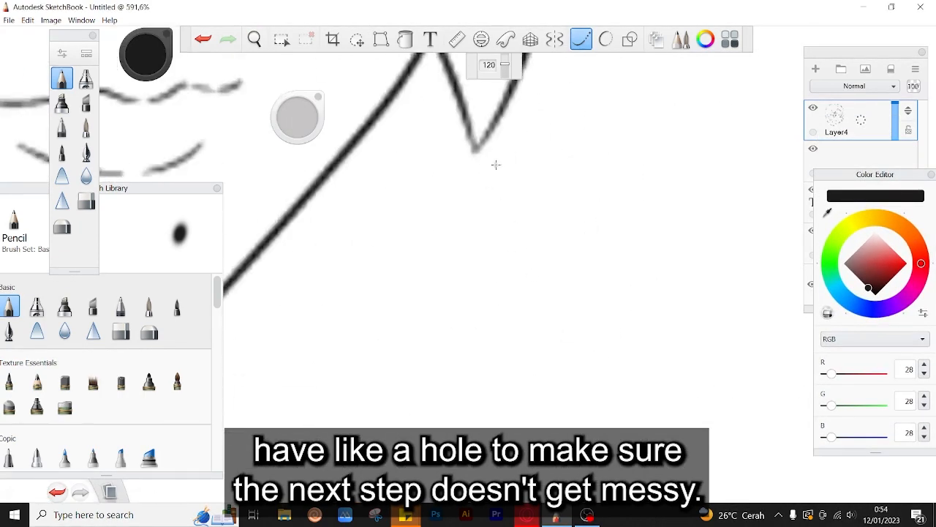
scroll(496, 165, "down", 9)
left_click_drag(400, 156, 509, 260)
mouse_move(496, 187)
left_mouse_down()
mouse_move(479, 329)
mouse_move(492, 295)
left_mouse_up()
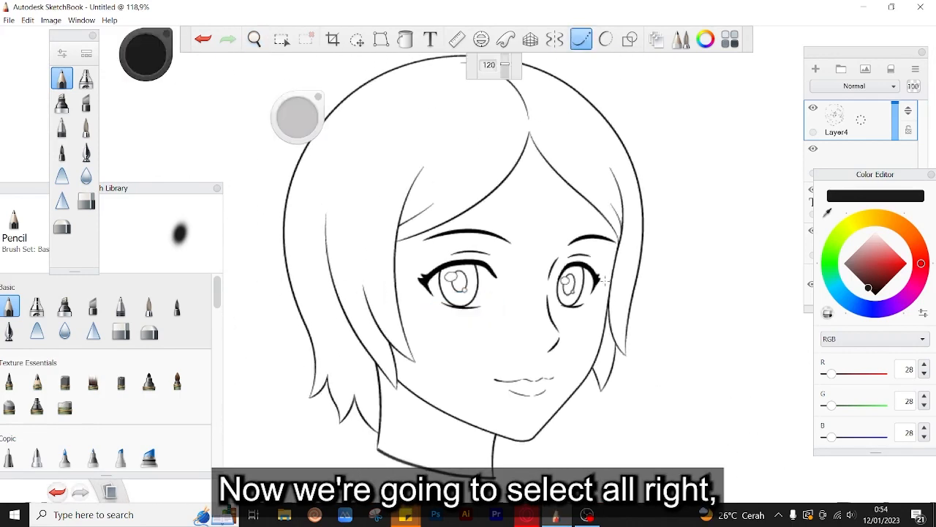
Step: Select the empty area outside the face on Layer4 with the Magic Wand and invert the selection to the head and neck
left_click(849, 54)
scroll(520, 205, "down", 3)
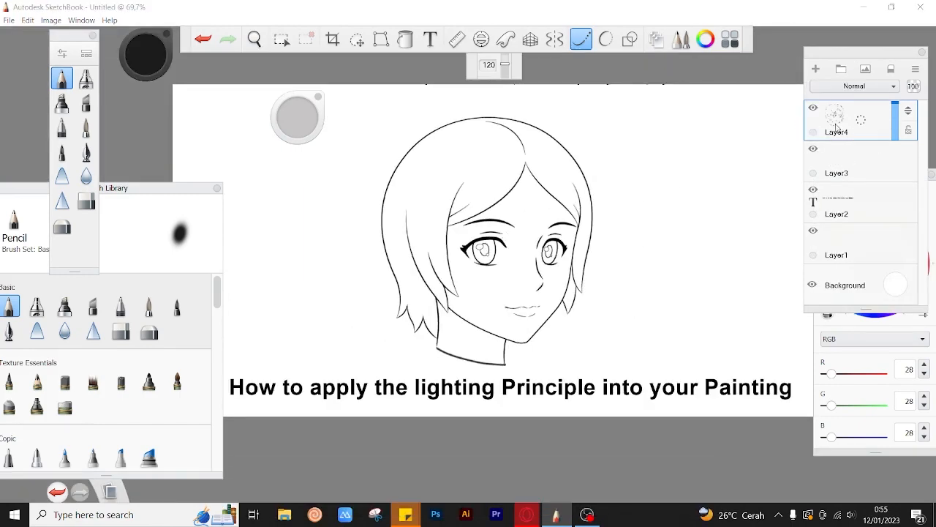
left_click(282, 40)
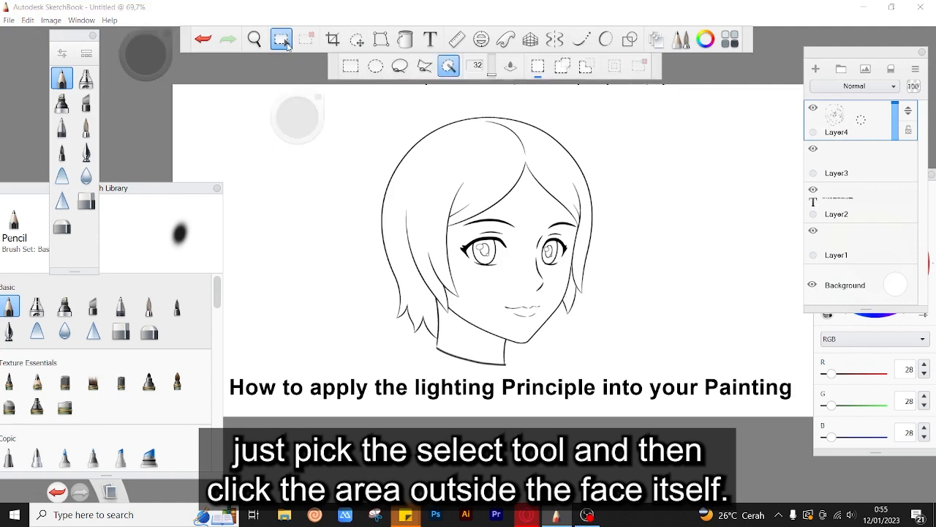
left_click(374, 137)
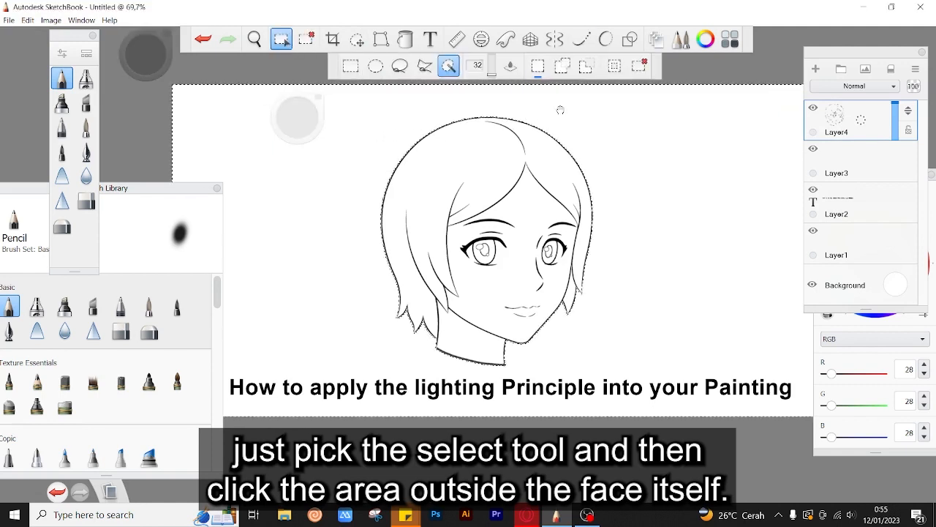
left_click(623, 73)
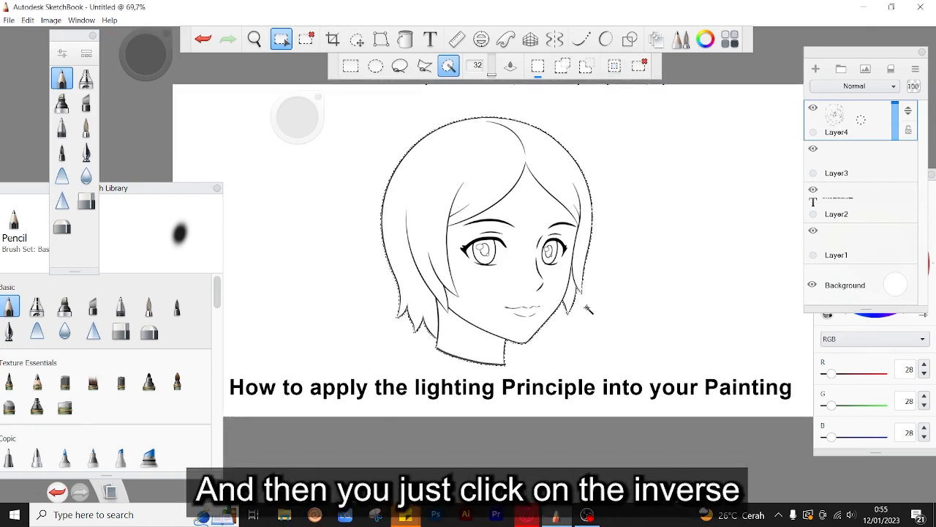
Step: On Layer3, fill the selected head and neck with a light skin tone, RGB 250, 213, 154
left_click(858, 165)
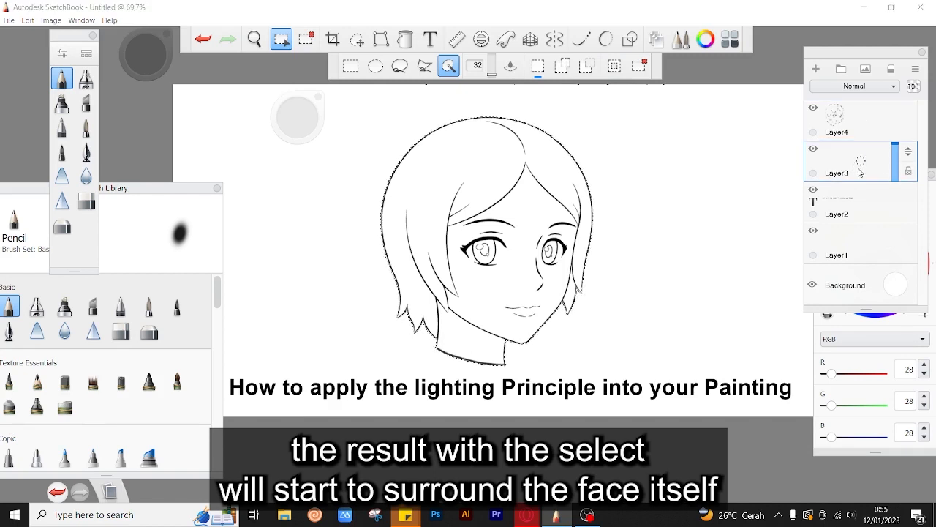
left_click(406, 41)
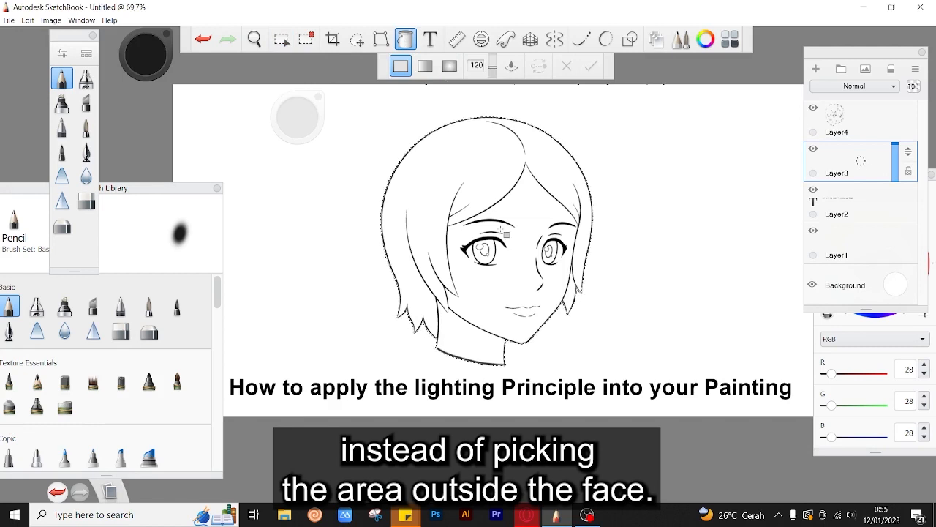
left_click(699, 41)
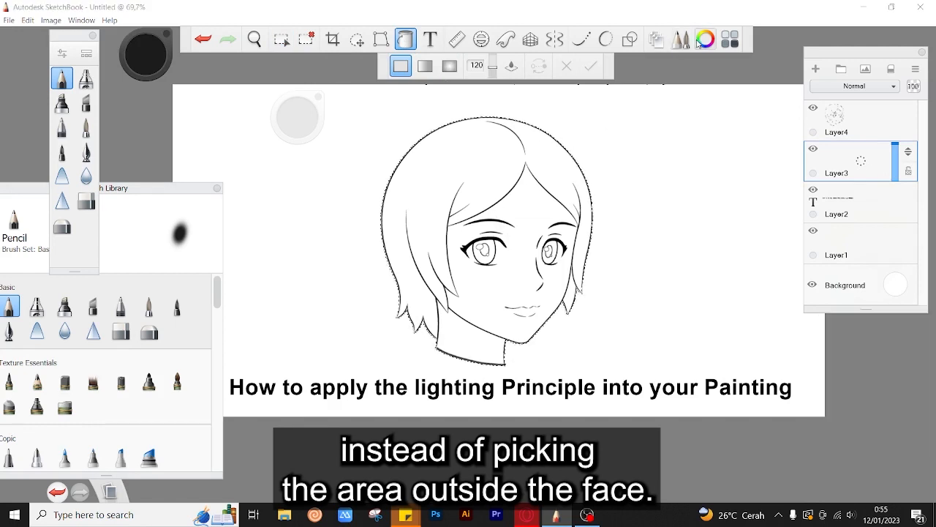
left_click(699, 41)
left_click(900, 229)
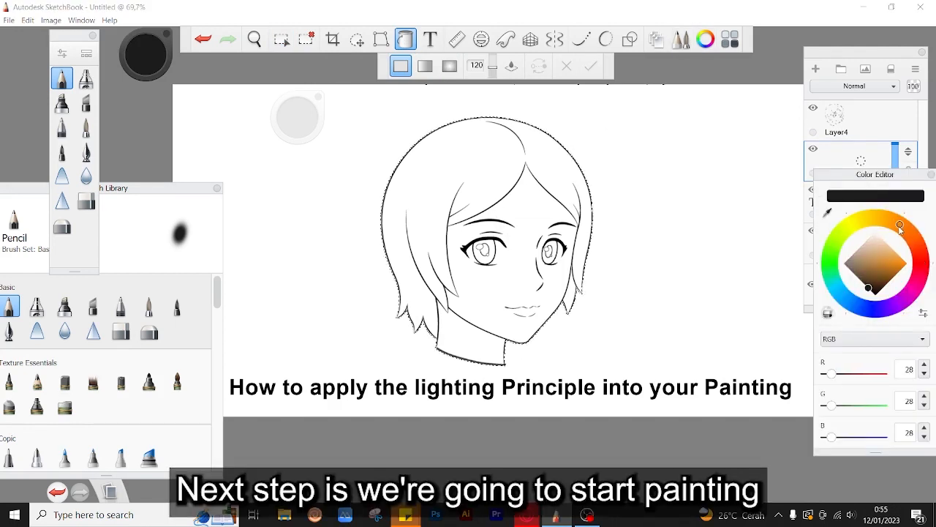
left_click(886, 248)
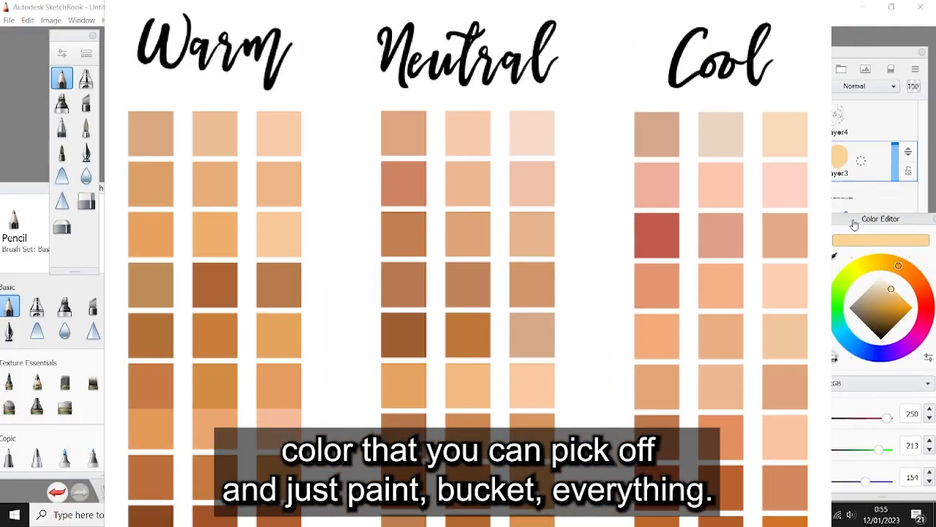
Step: Add two new layers between the skin fill and the line art, and make the lower one active
left_click_drag(849, 176, 854, 270)
left_click(817, 68)
left_click(817, 68)
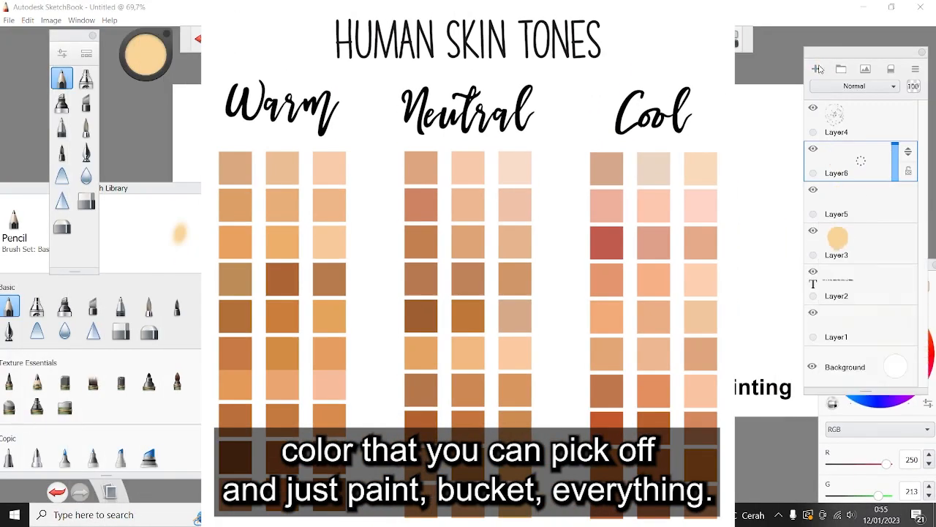
left_click(850, 207)
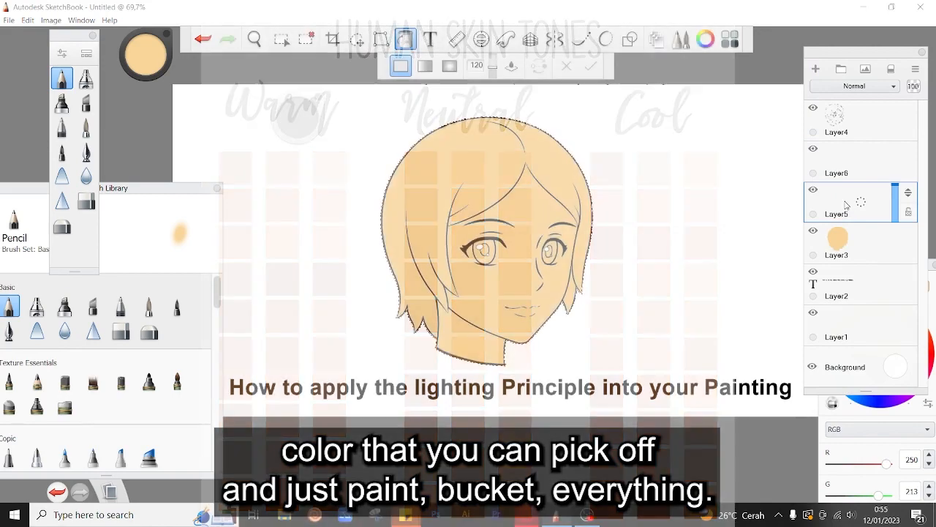
left_click_drag(845, 204, 857, 205)
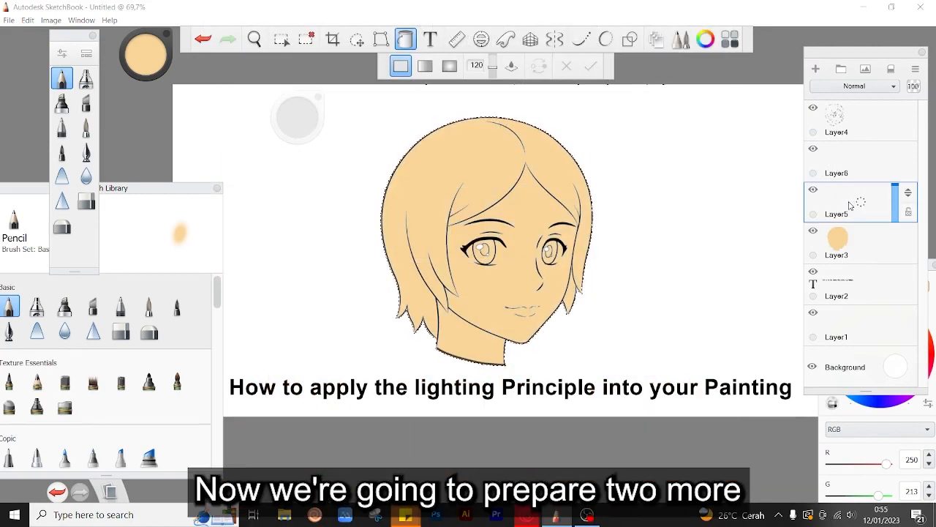
Step: Set Layer5's blending mode to Multiply and Layer6's to Screen, leaving Layer5 as the active layer
scroll(769, 242, "up", 3)
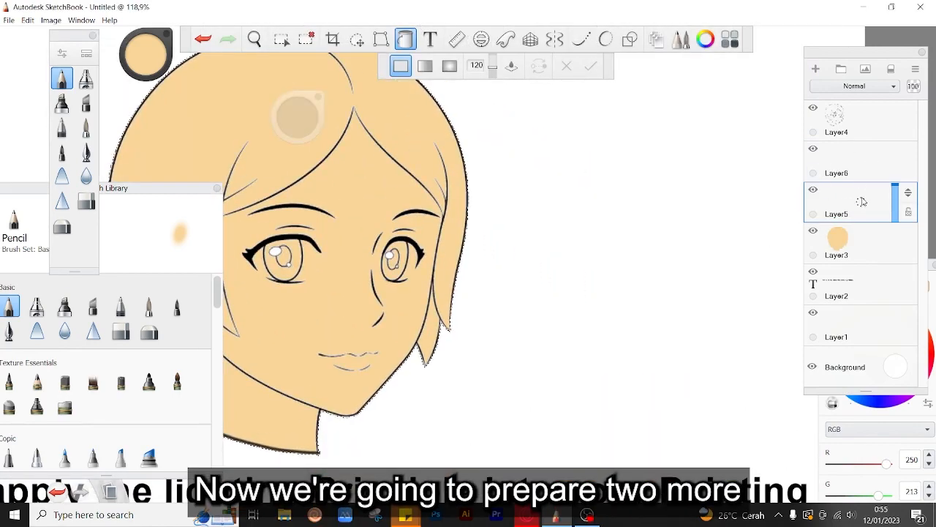
left_click(867, 86)
left_click(868, 119)
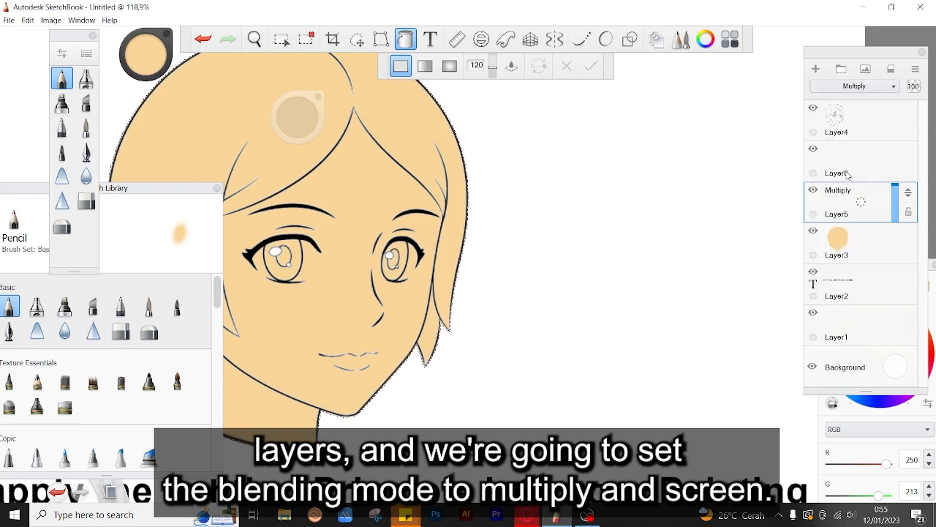
left_click(859, 159)
left_click(854, 87)
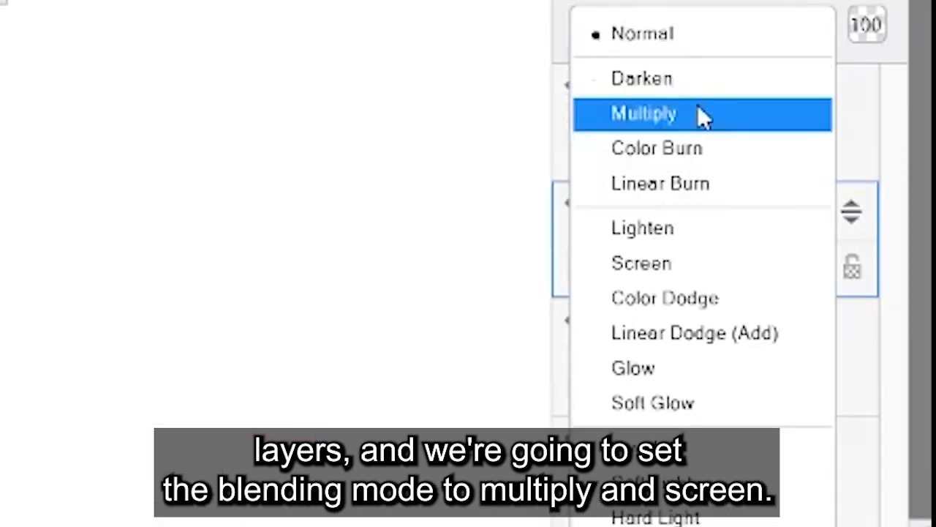
left_click(689, 263)
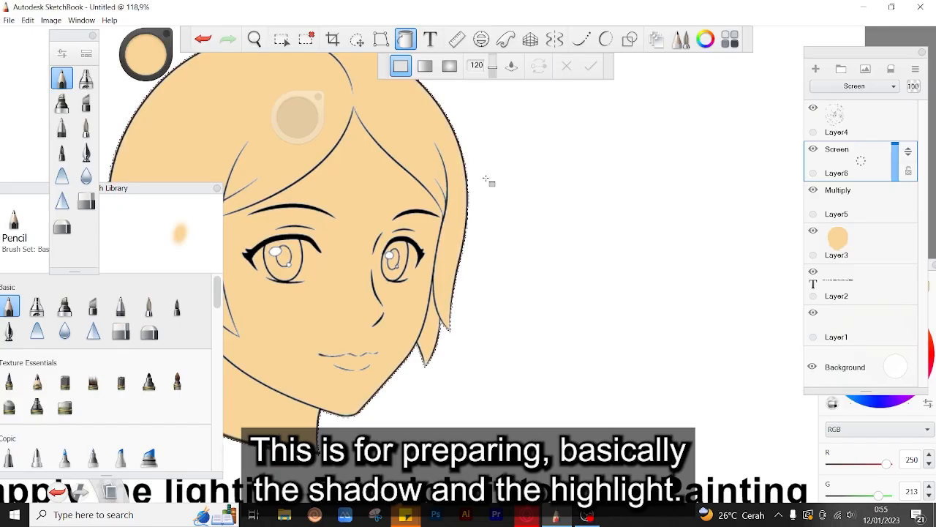
key("space")
left_click_drag(432, 238, 584, 225)
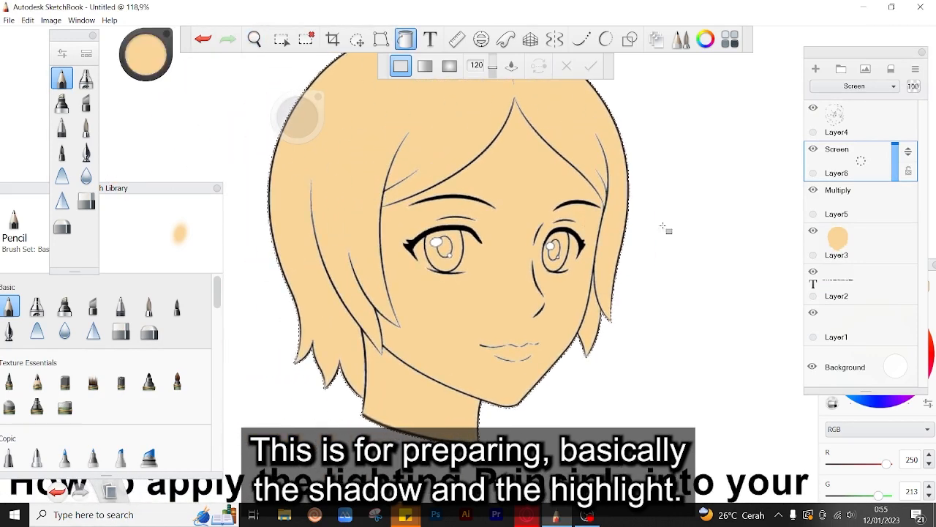
left_click(839, 210)
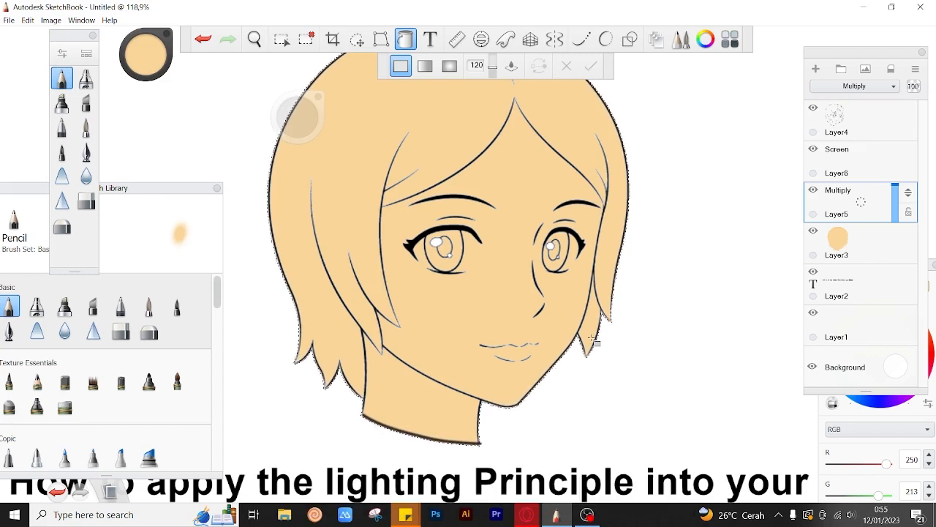
Step: Switch to the Opera browser, search Google for "Asaro head" in a new tab, and preview the ArtStation head planes image
left_click(533, 521)
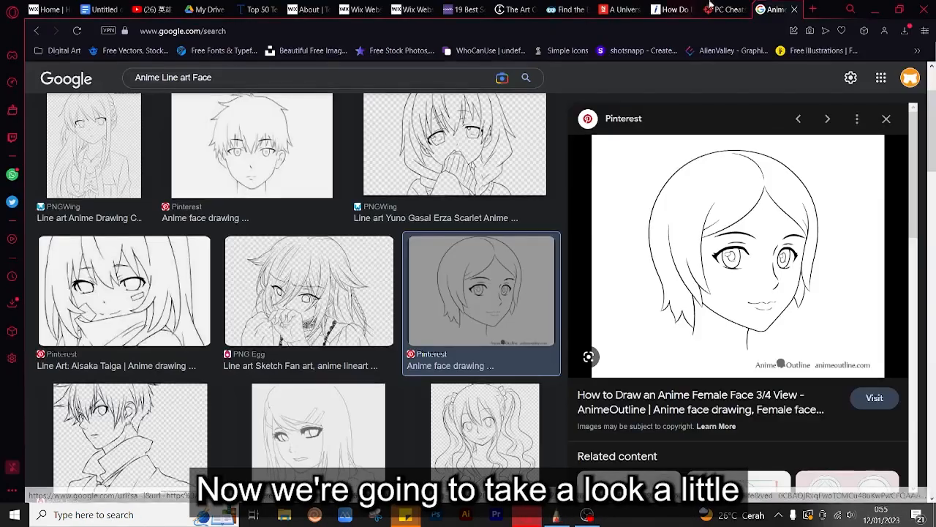
left_click(811, 12)
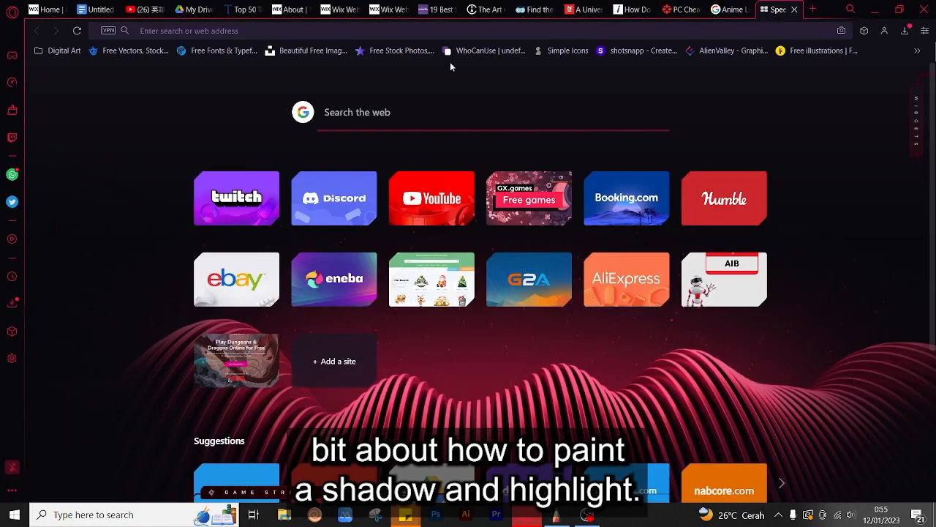
type("As")
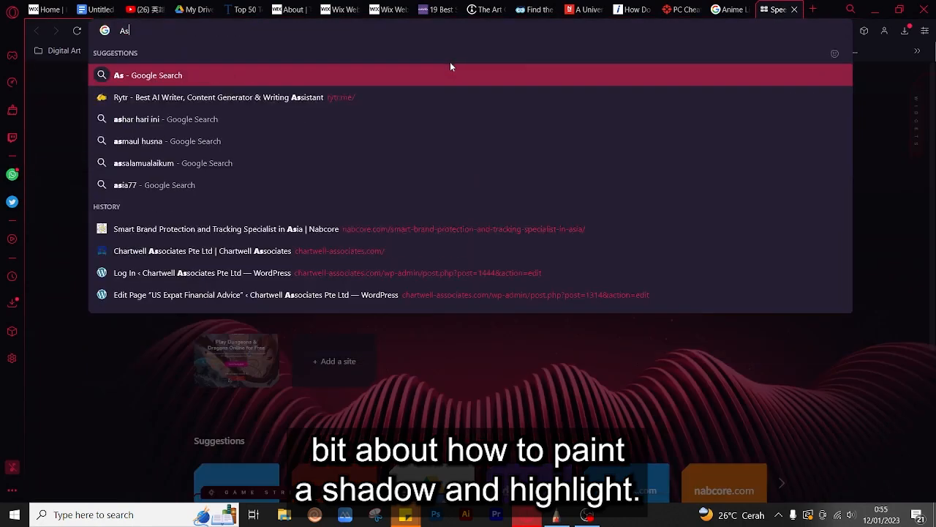
type("aro head")
key("Return")
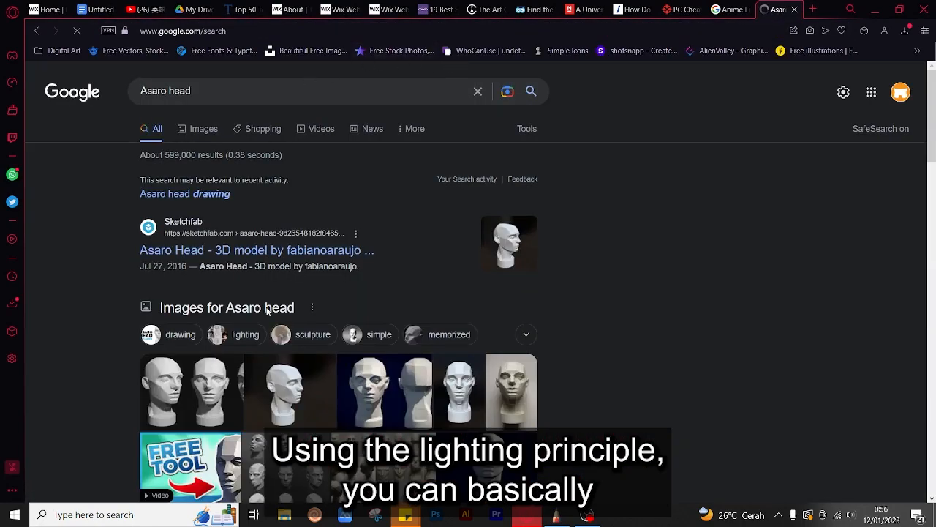
left_click(191, 389)
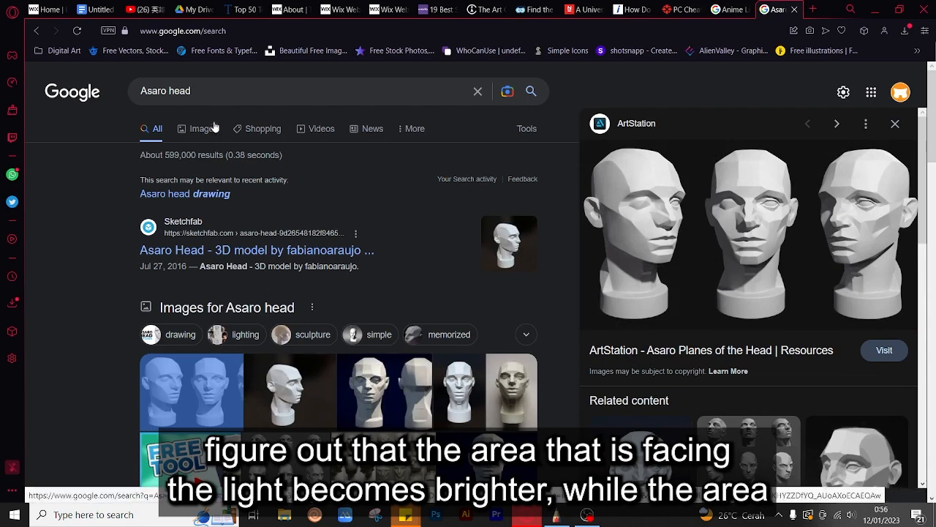
Step: Search Google for "Anime Face Lighting", preview the two-tone lighting reference, and show the image results
left_click(218, 93)
type("Anime ")
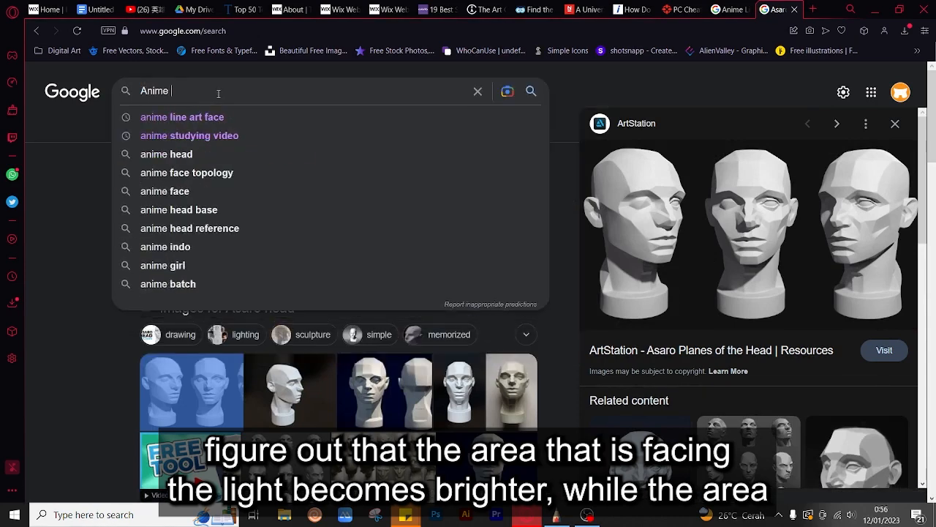
type("Face Lighting")
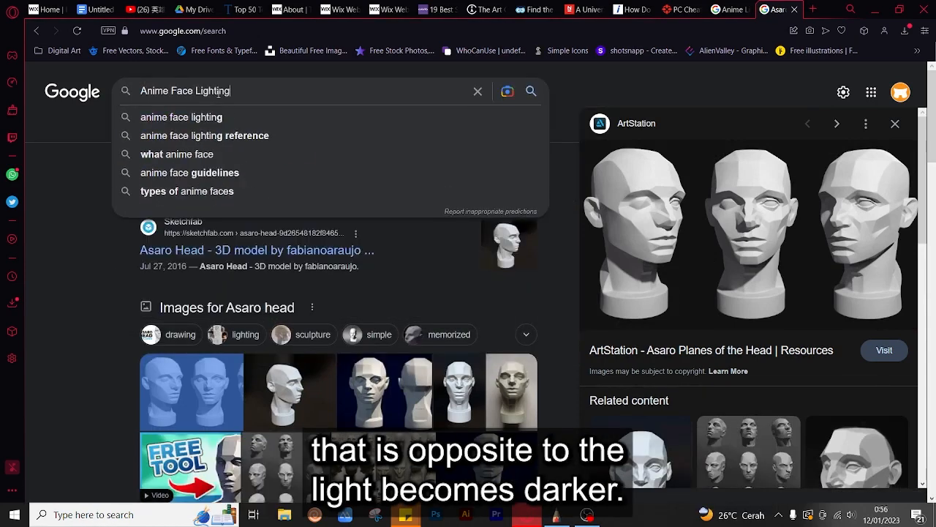
key("Return")
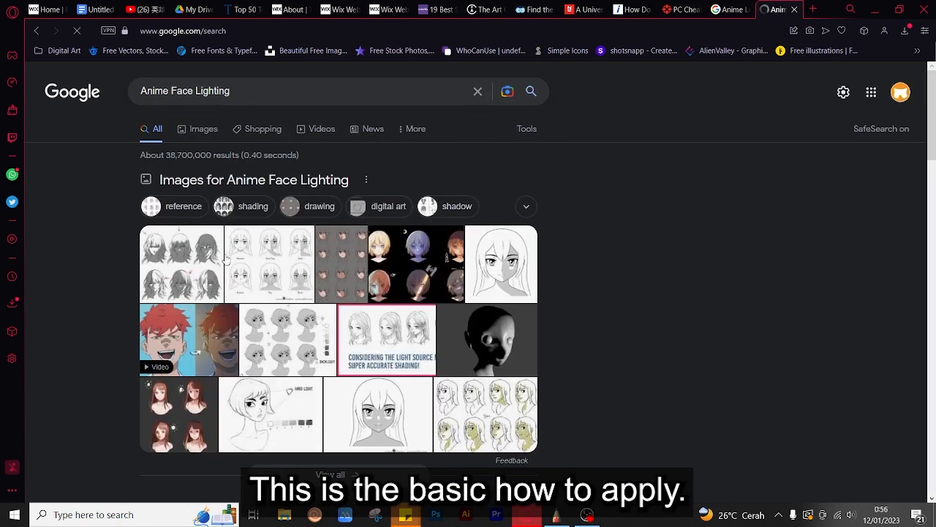
left_click(182, 249)
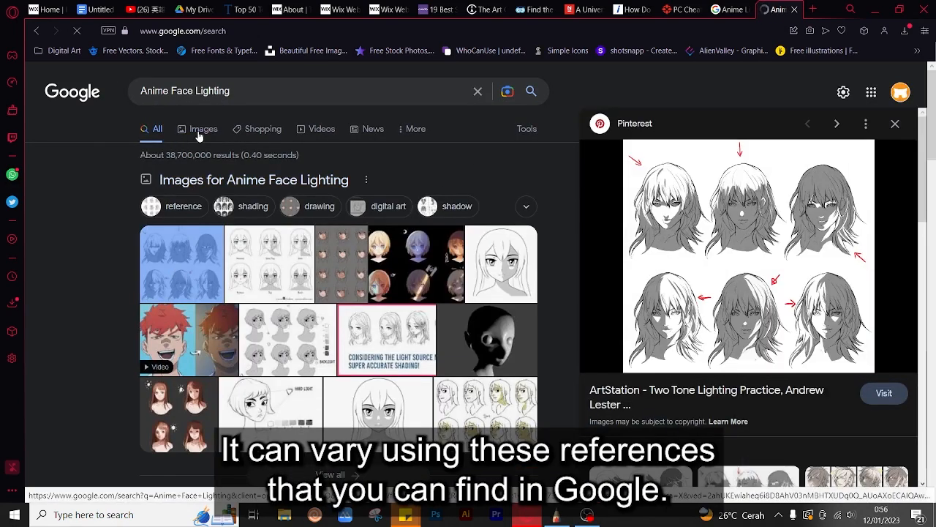
left_click(198, 136)
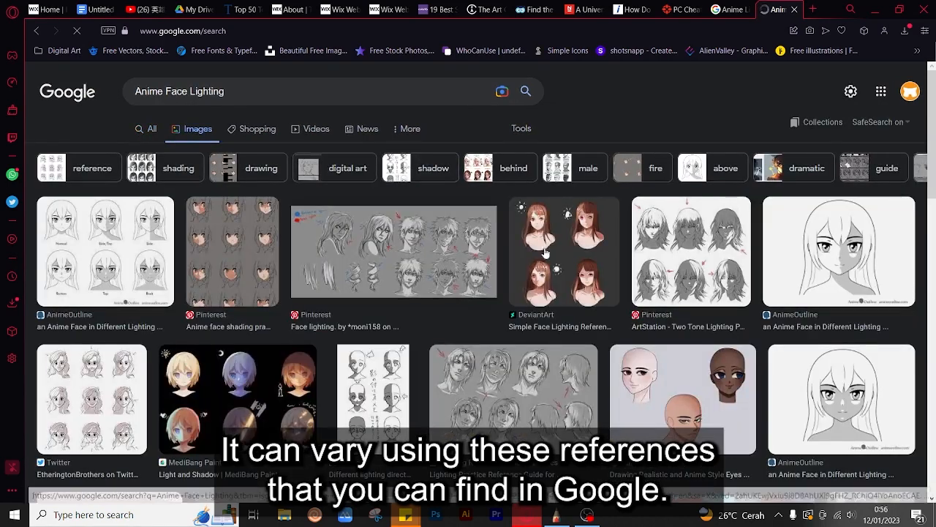
Step: Compare how highlights and shadows are mapped in several anime face lighting references, from simple line art to coloured examples
left_click(877, 267)
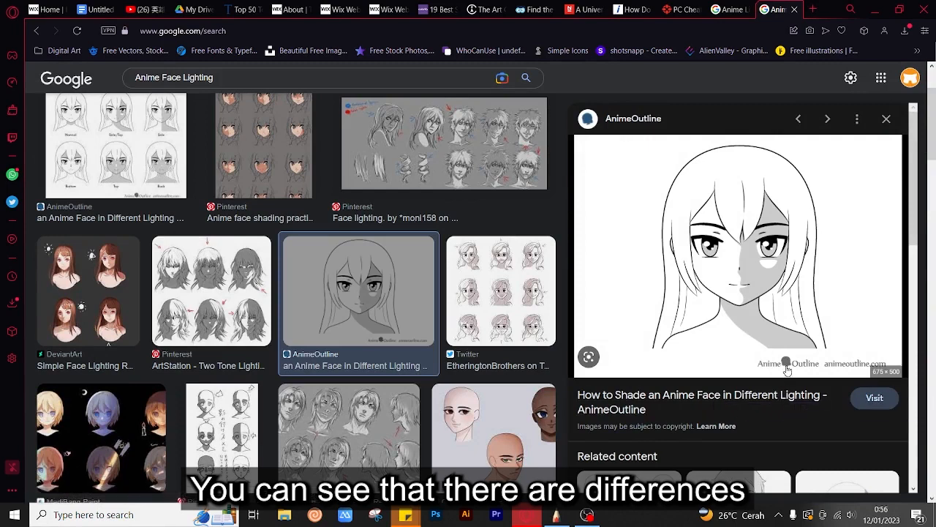
left_click(207, 311)
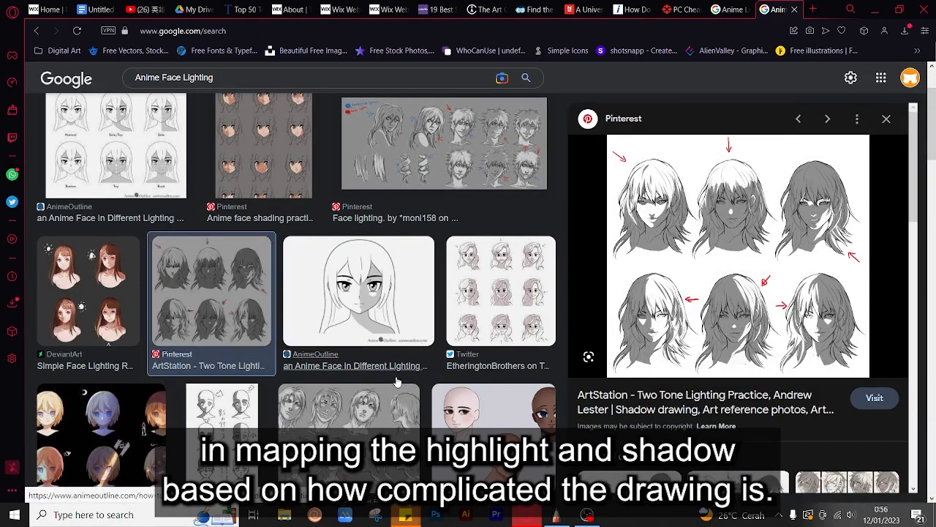
left_click(336, 432)
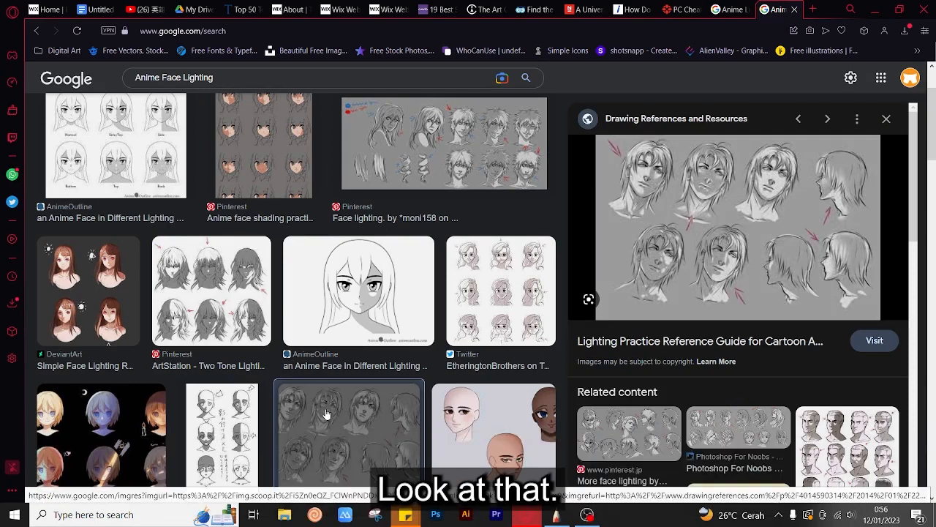
left_click(82, 316)
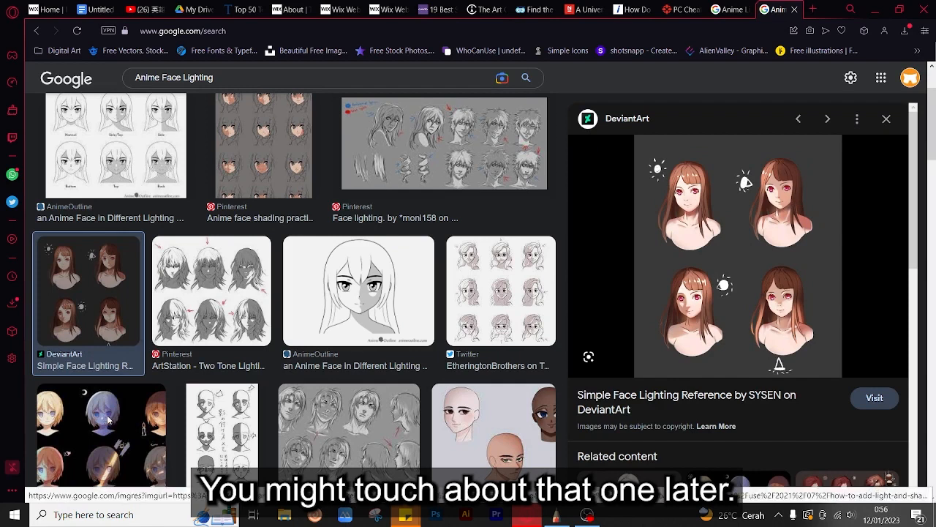
left_click(108, 420)
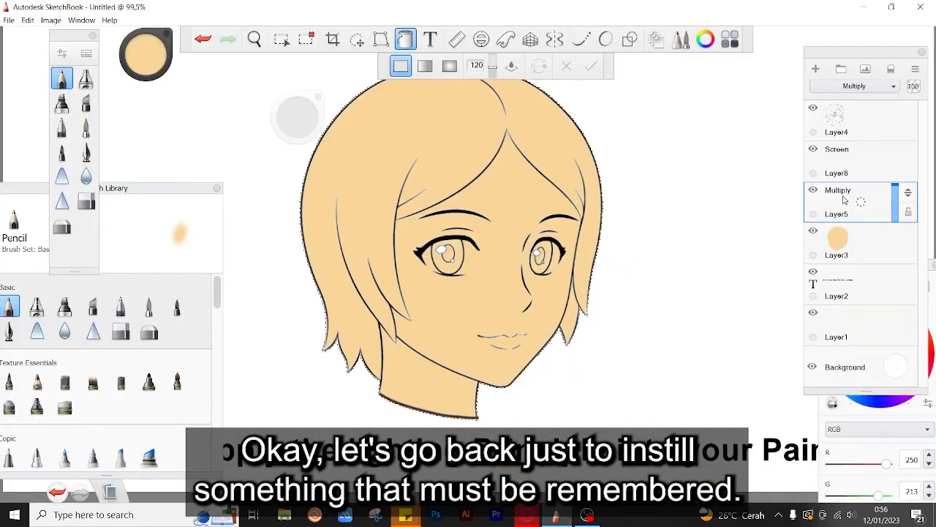
Step: Back in SketchBook, add the text "Multiply = Shadow" and place it beside the neck, just above the end of the title
scroll(735, 277, "down", 3)
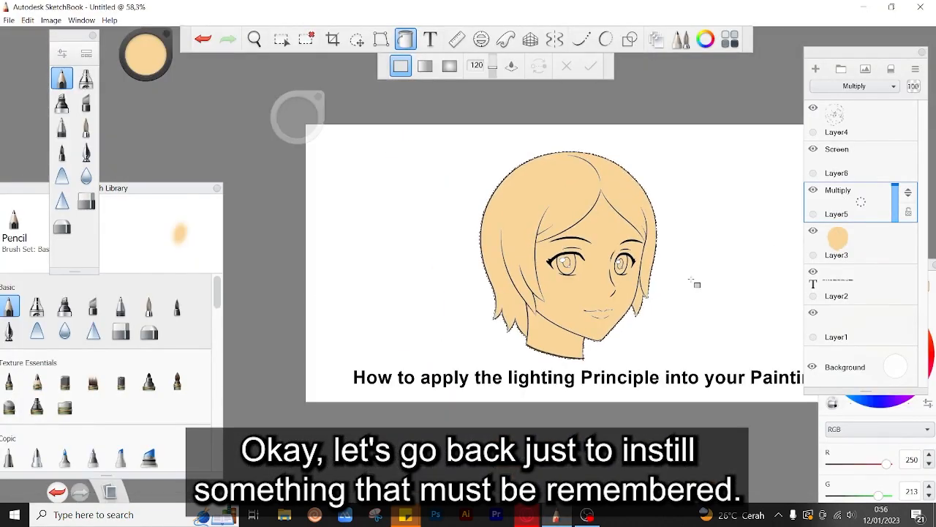
left_click_drag(690, 281, 456, 234)
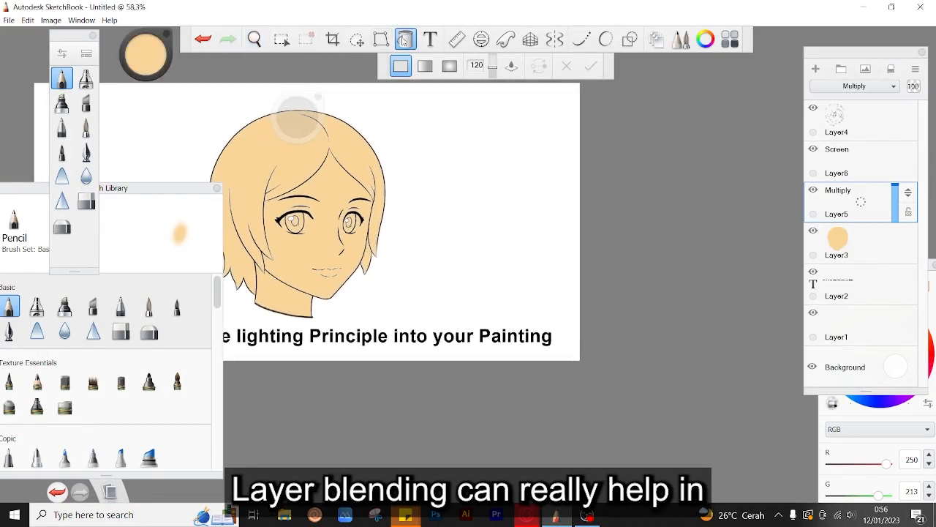
left_click(430, 39)
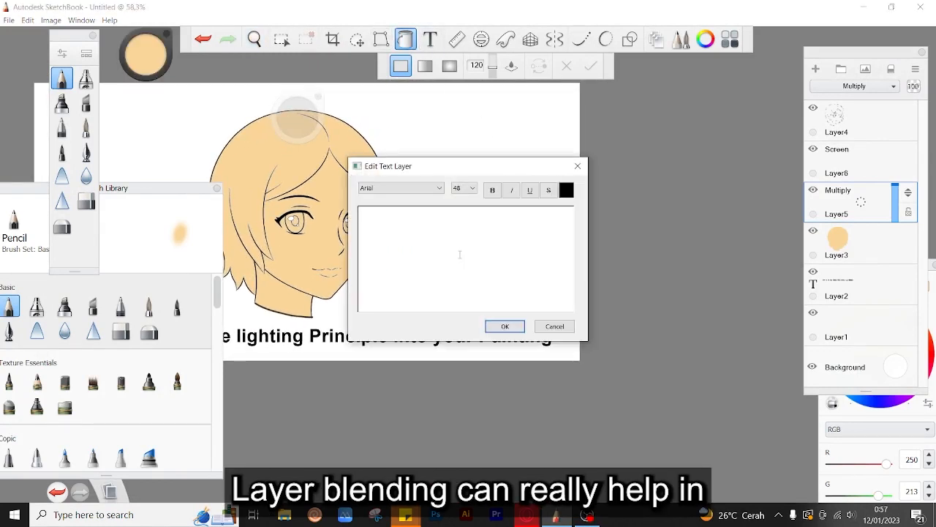
type("Mult")
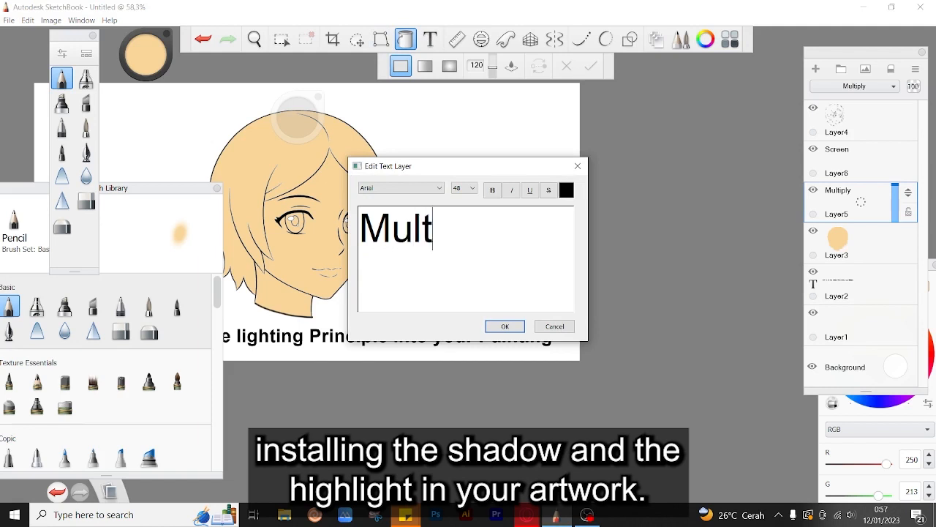
type("iply")
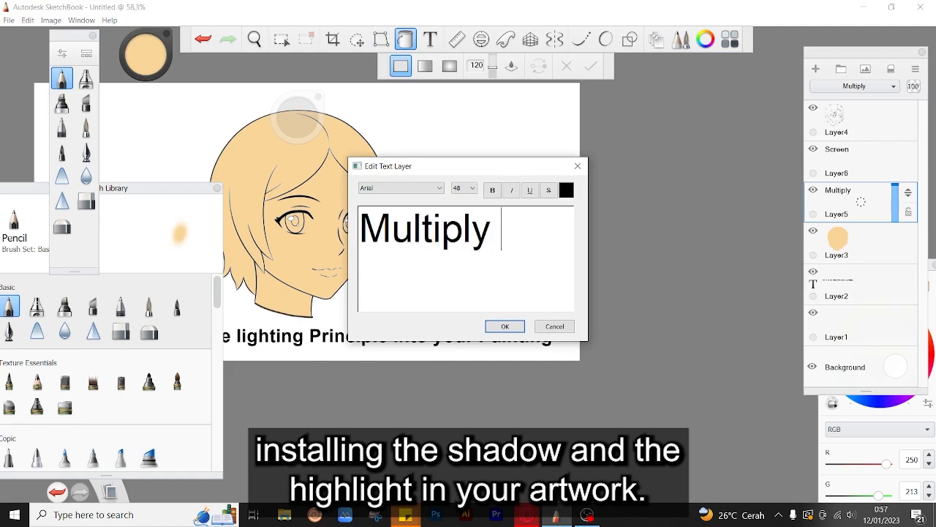
type(" = Shadow")
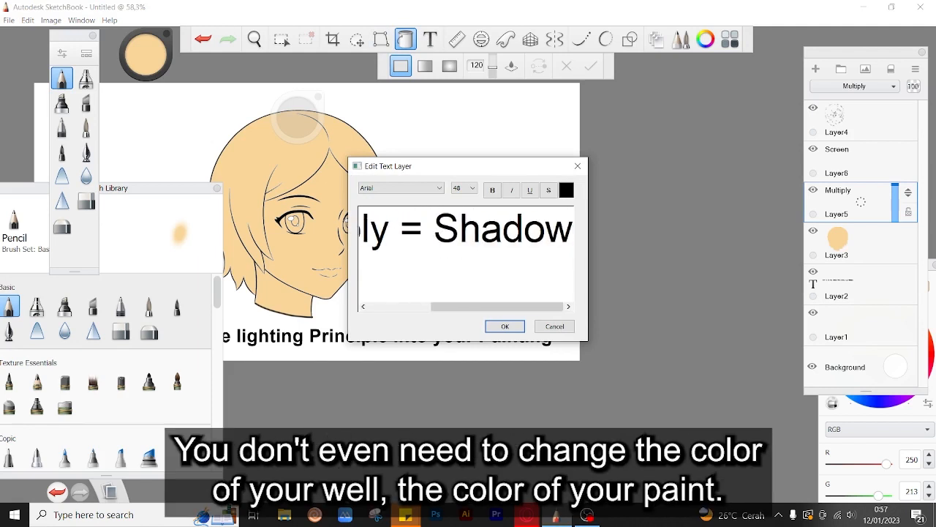
left_click(505, 326)
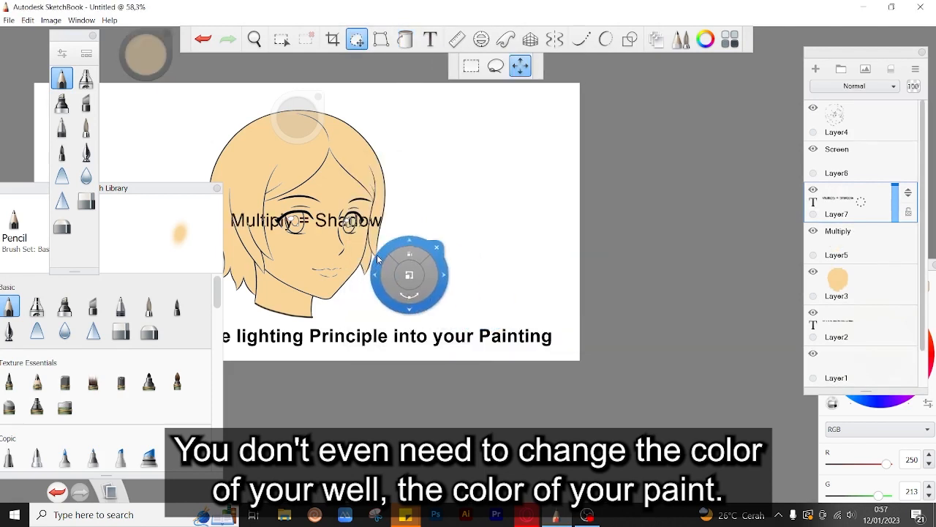
left_click_drag(367, 272, 532, 357)
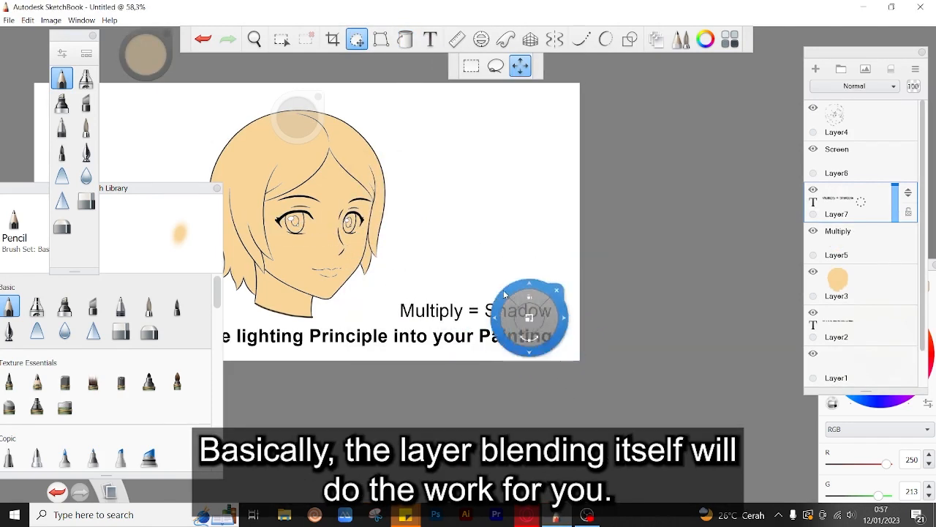
left_click_drag(473, 264, 404, 66)
Step: Add the text "Screen = Highlight" and place it directly above the "Multiply = Shadow" line
left_click(430, 39)
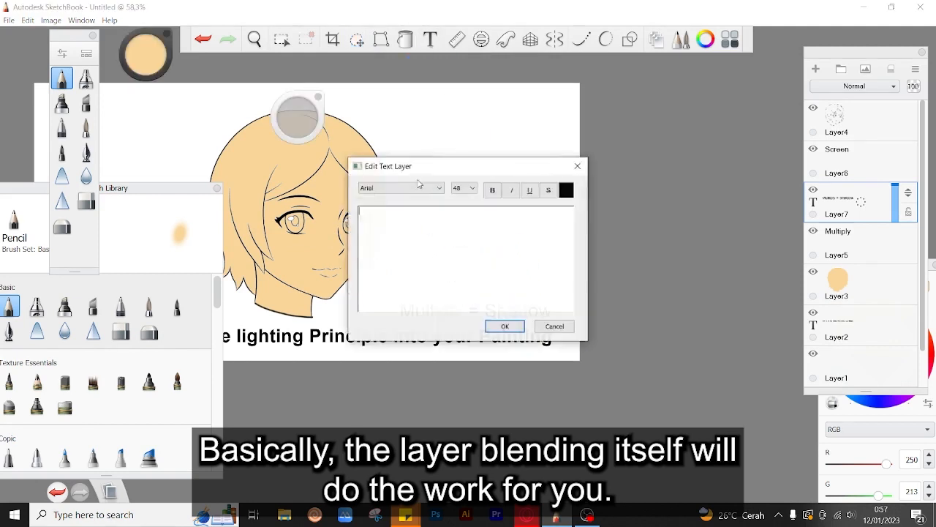
type("Scre")
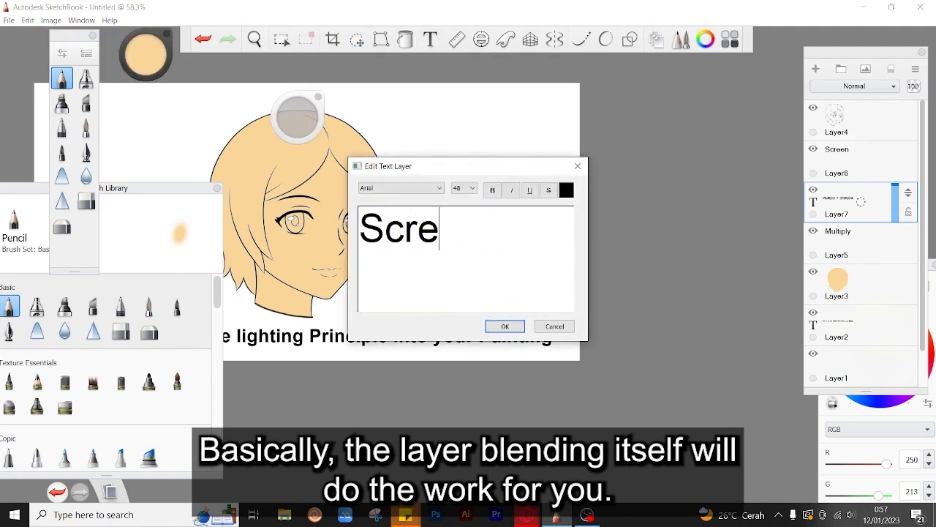
type("en = ")
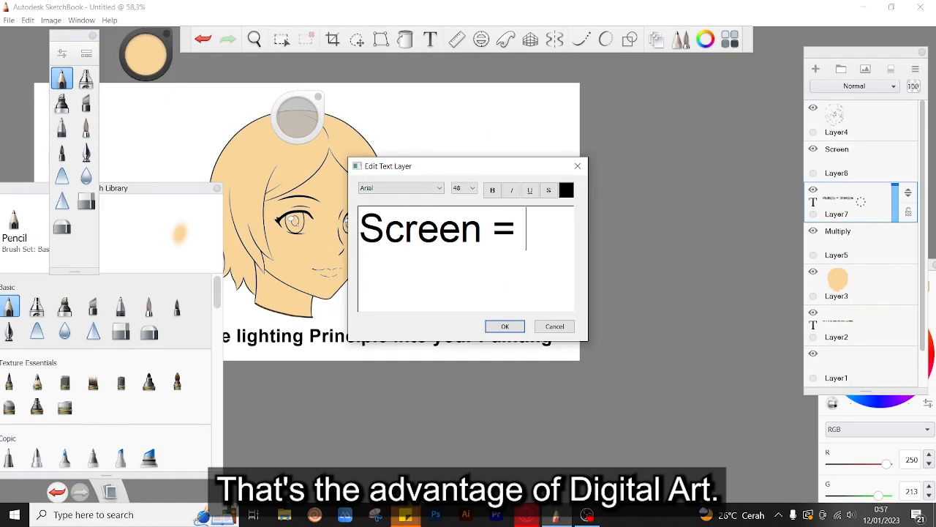
type("High")
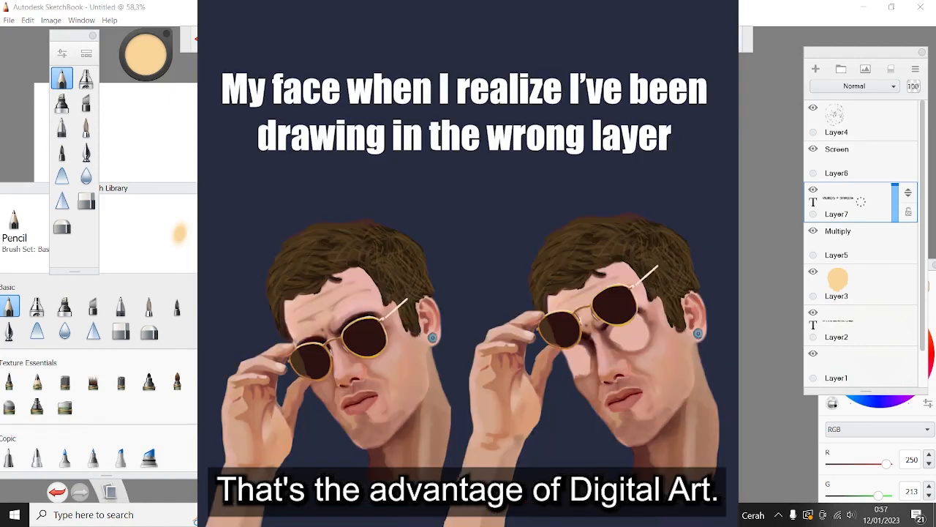
key("Return")
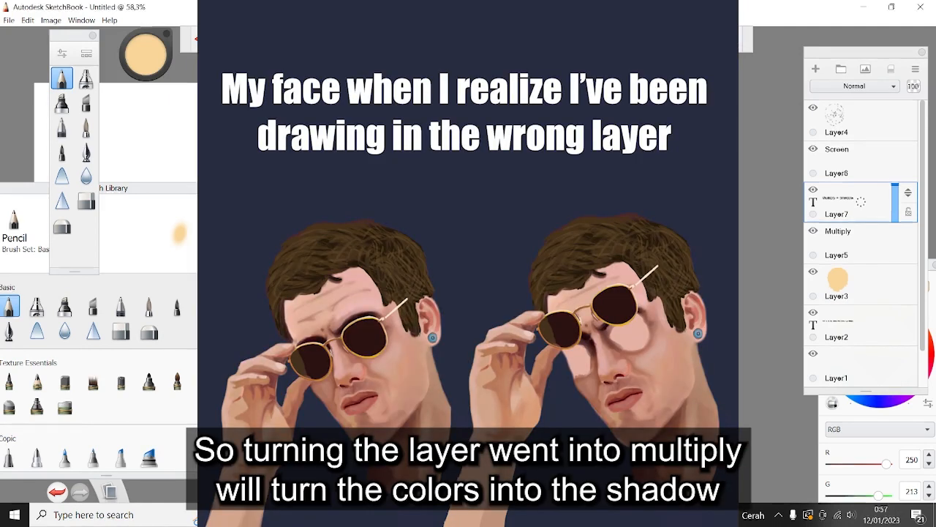
left_click_drag(509, 335, 521, 343)
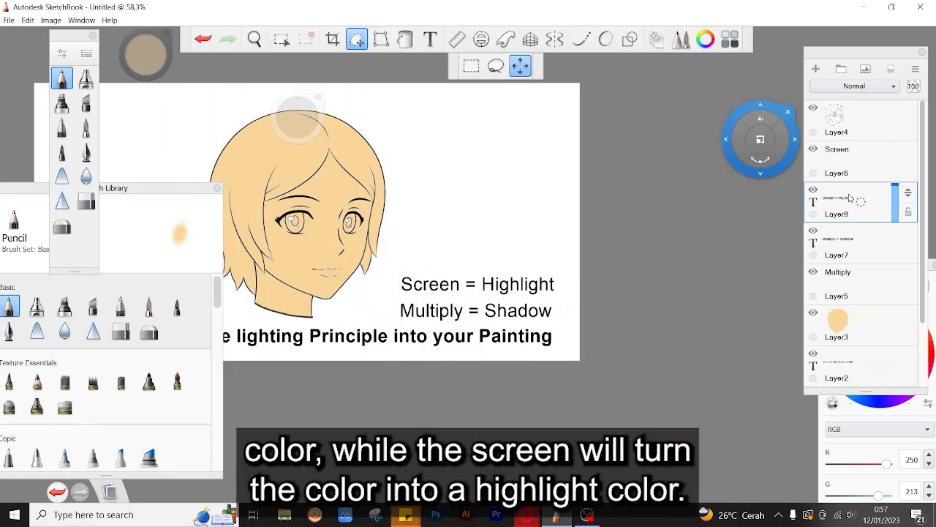
Step: Reorder the layers so the Screen layer sits directly above Multiply and both label text layers lie below the skin base layer
left_click(855, 275)
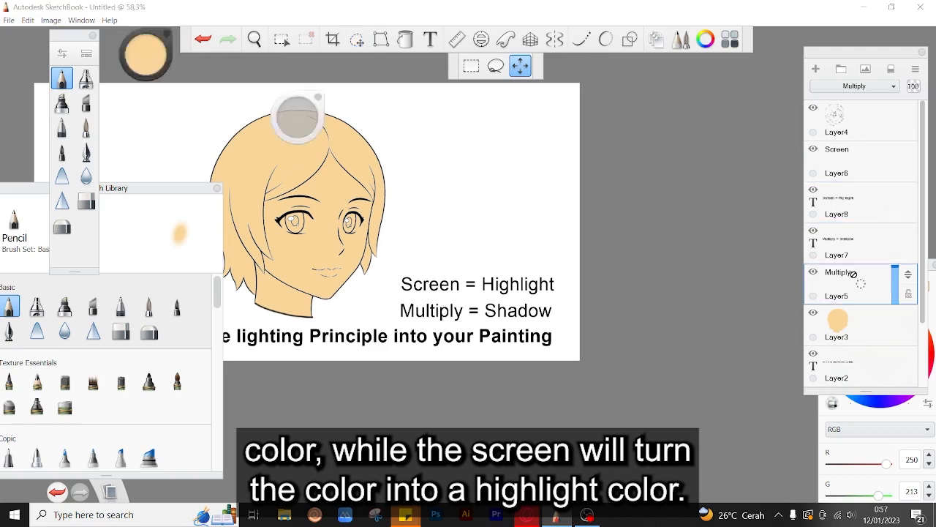
left_click(862, 150)
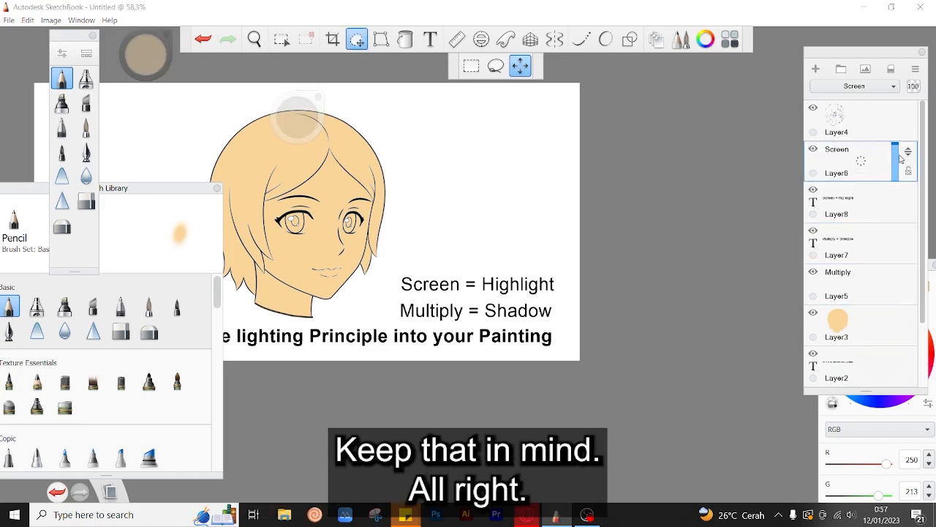
left_click_drag(902, 158, 906, 279)
left_click(863, 197)
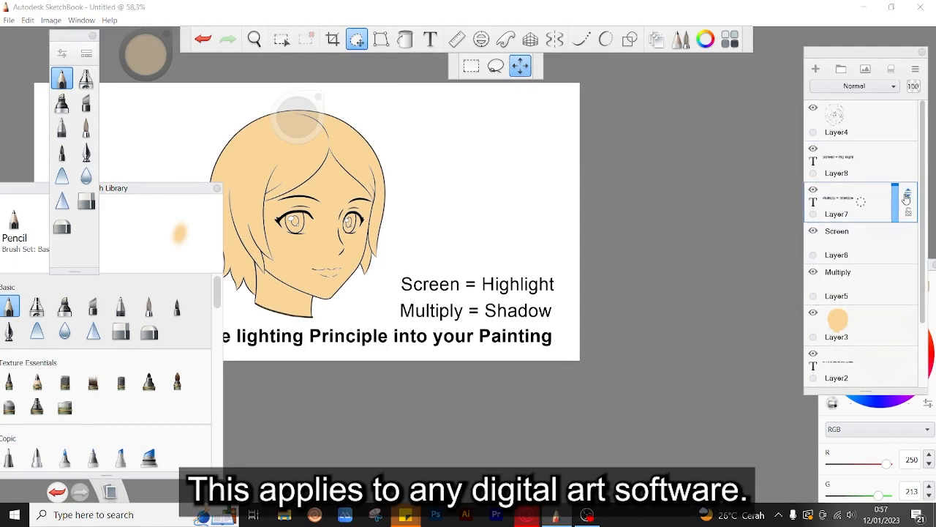
left_click_drag(908, 194, 907, 369)
left_click(857, 162)
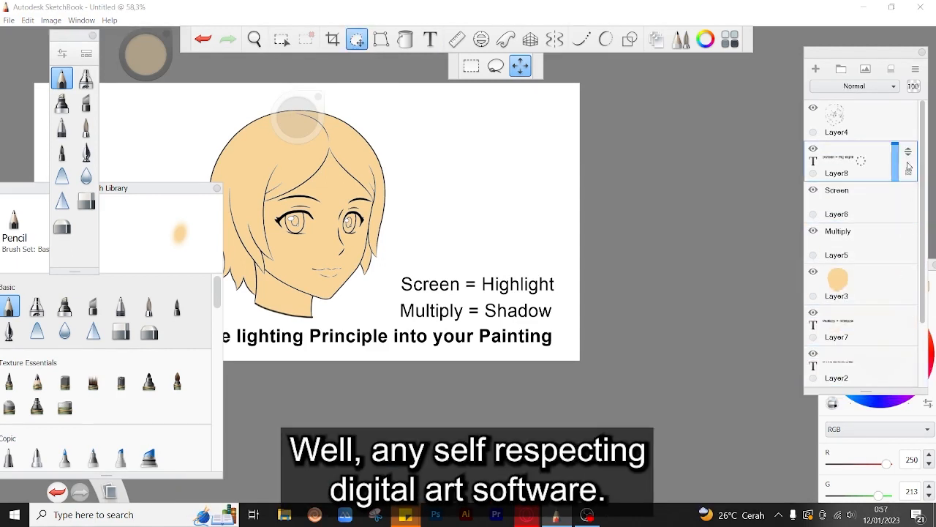
left_click_drag(908, 155, 907, 351)
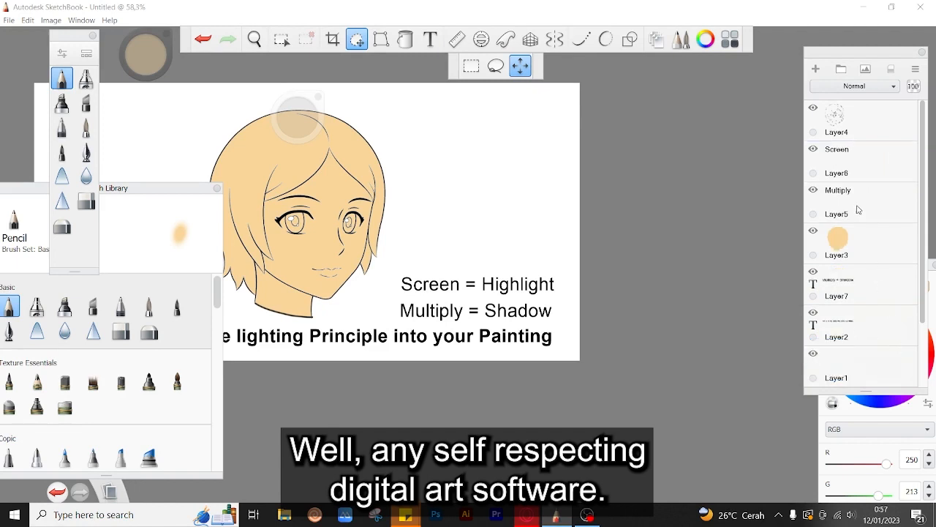
Step: Review the blend modes assigned to the Screen and Multiply layers in the list of available modes
left_click(850, 168)
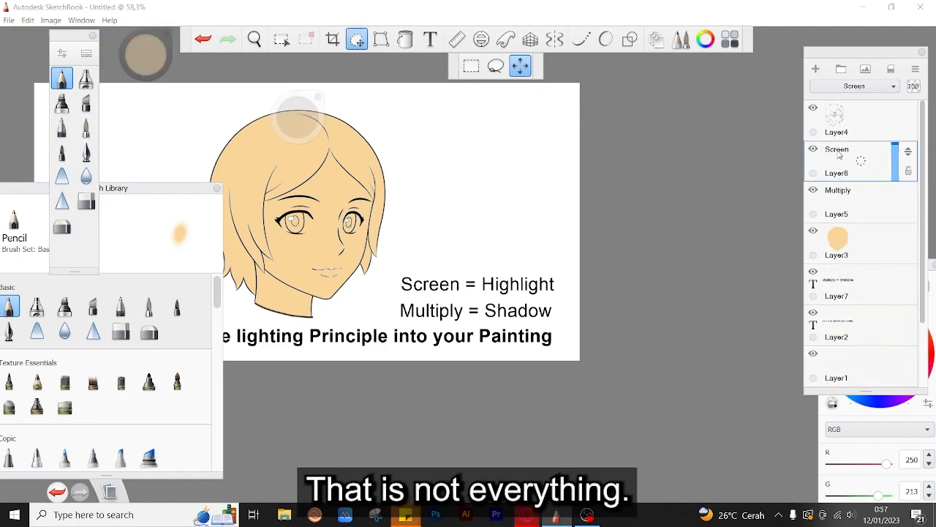
left_click(867, 88)
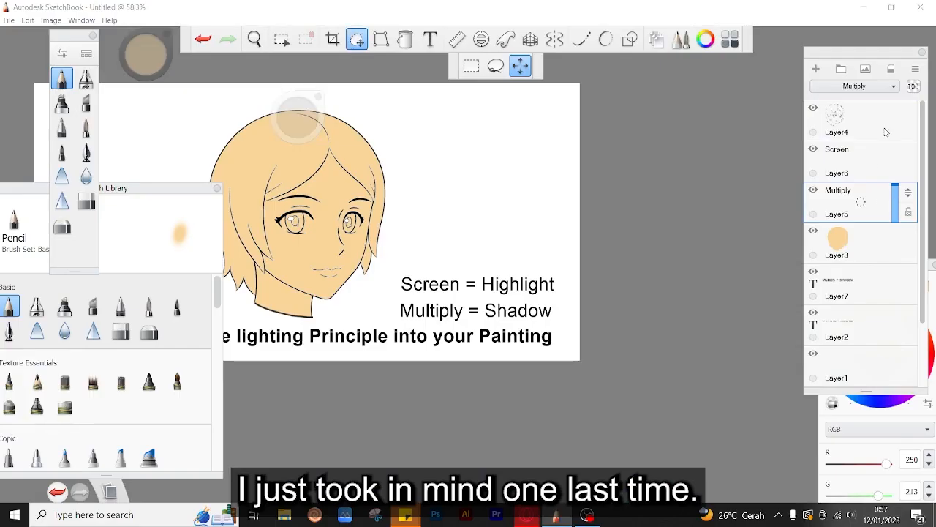
left_click(883, 89)
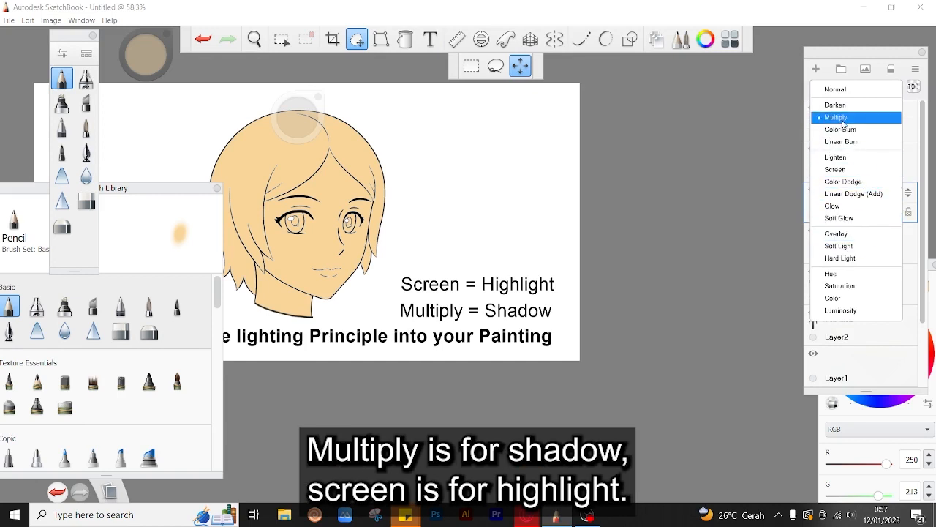
left_click(914, 141)
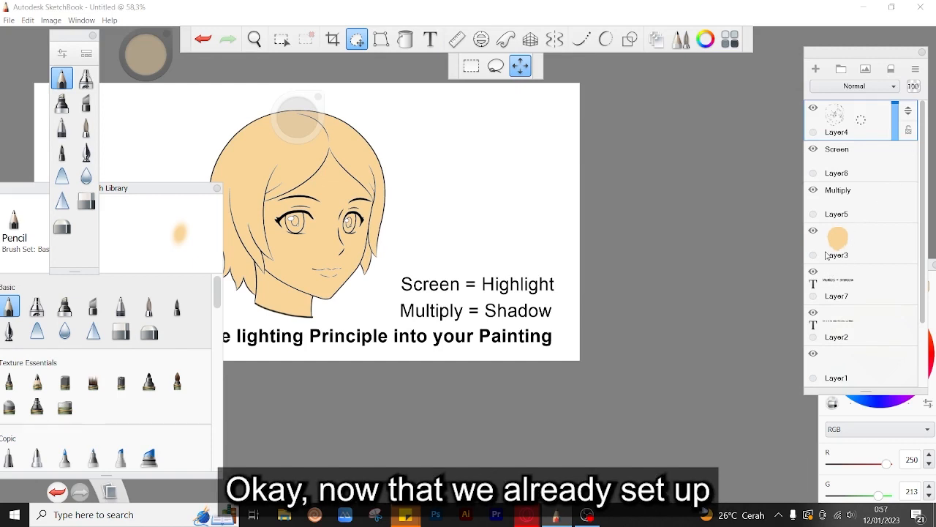
Step: With the skin base layer active, select the empty background around the head using the Magic Wand and invert the selection
key("space")
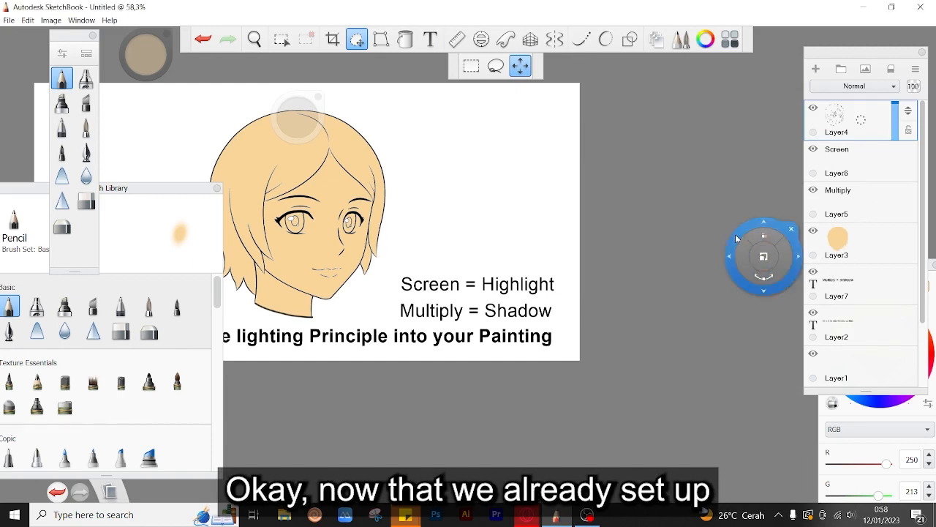
left_click_drag(278, 290, 475, 335)
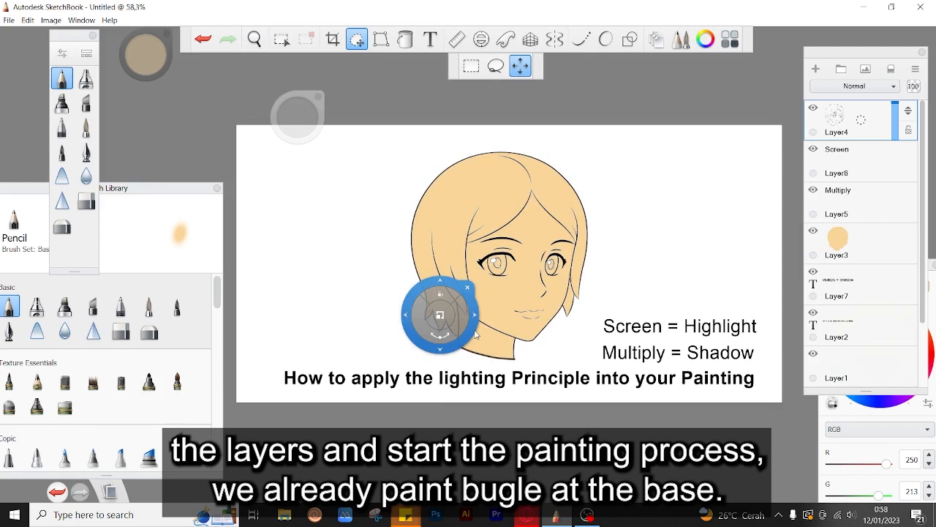
left_click_drag(476, 334, 11, 148)
left_click(86, 128)
left_click(86, 151)
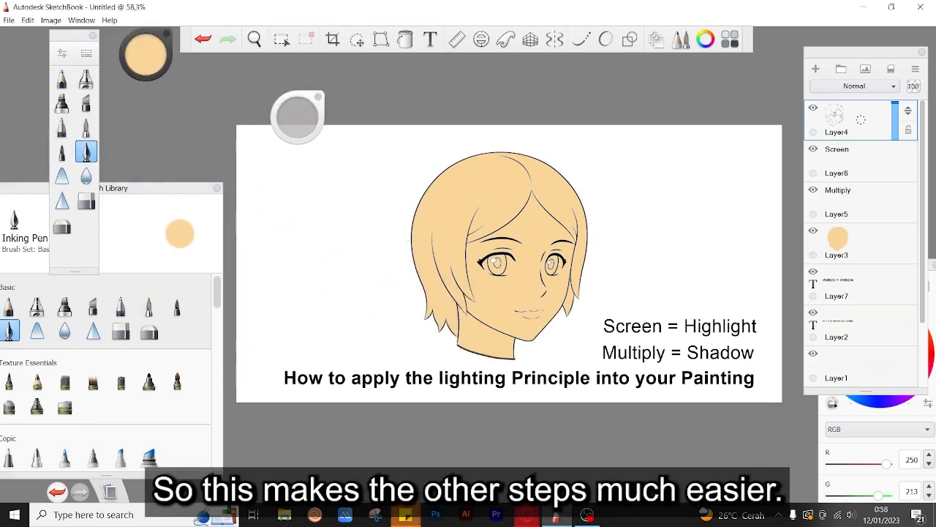
scroll(573, 351, "up", 3)
left_click(816, 255)
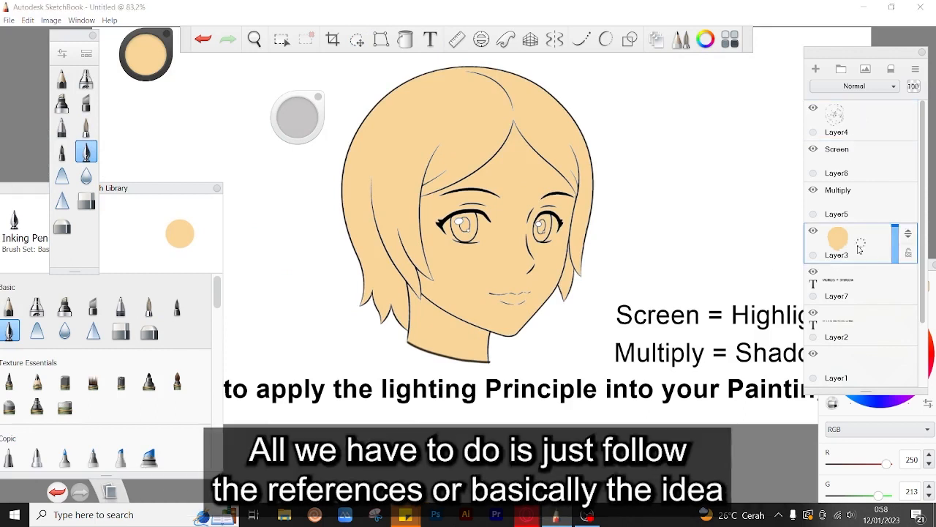
left_click(284, 39)
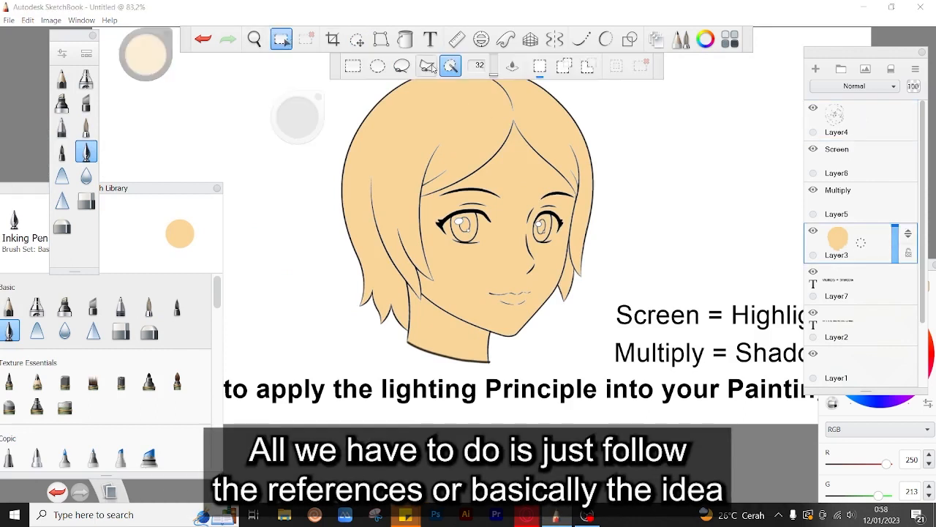
left_click(311, 240)
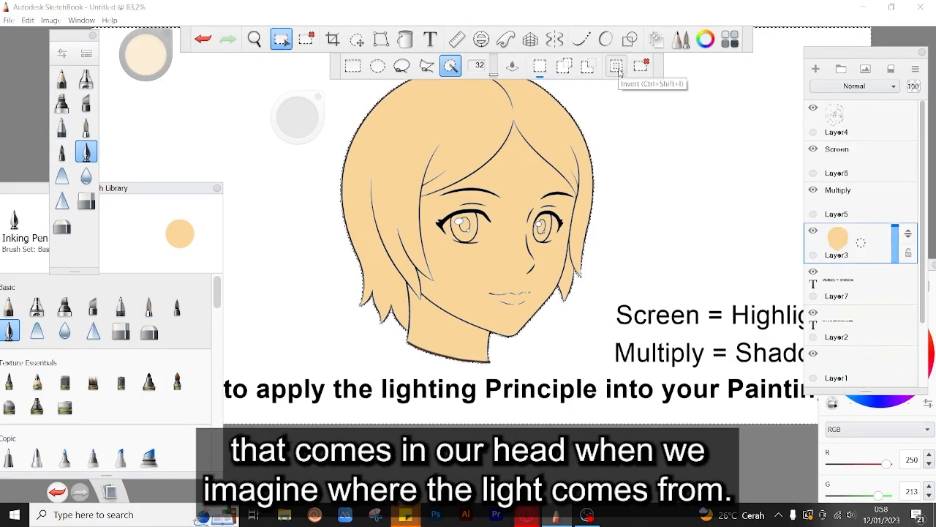
scroll(532, 290, "up", 6)
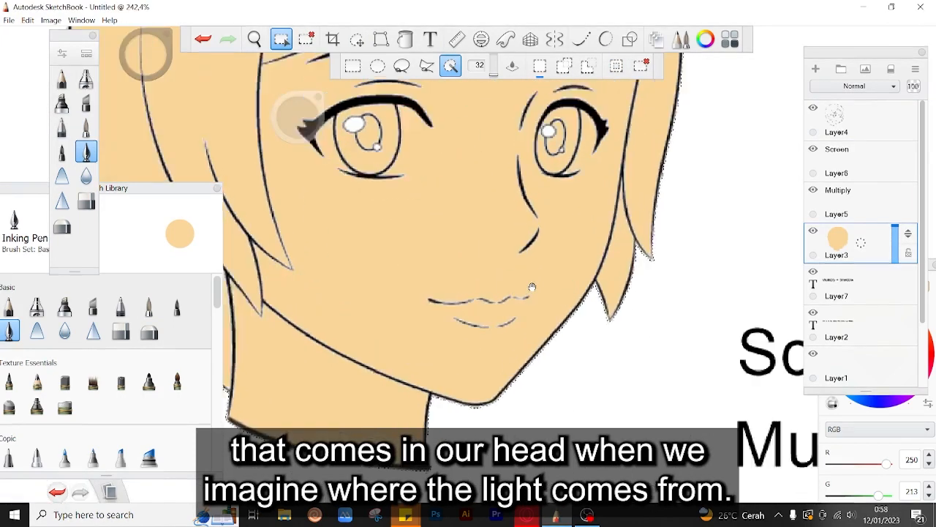
key("space")
left_click_drag(512, 256, 457, 384)
scroll(458, 384, "down", 8)
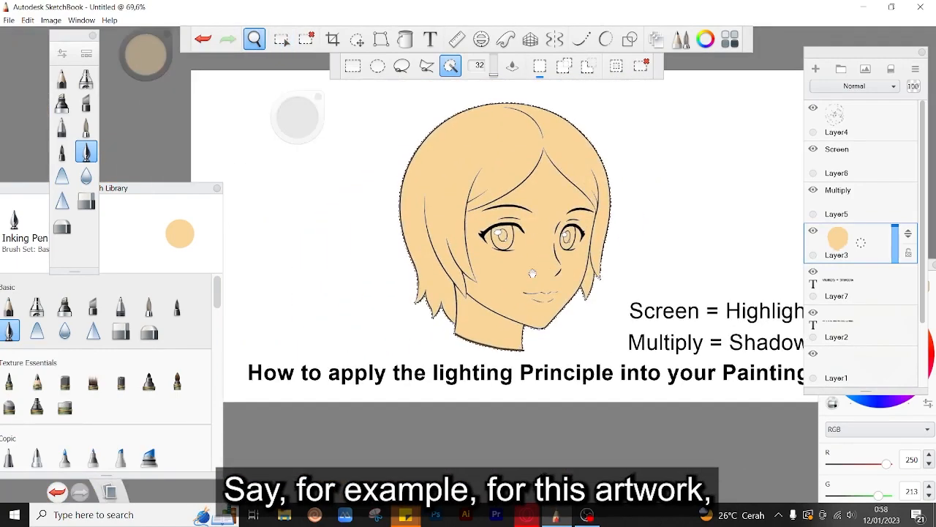
left_click_drag(532, 273, 572, 270)
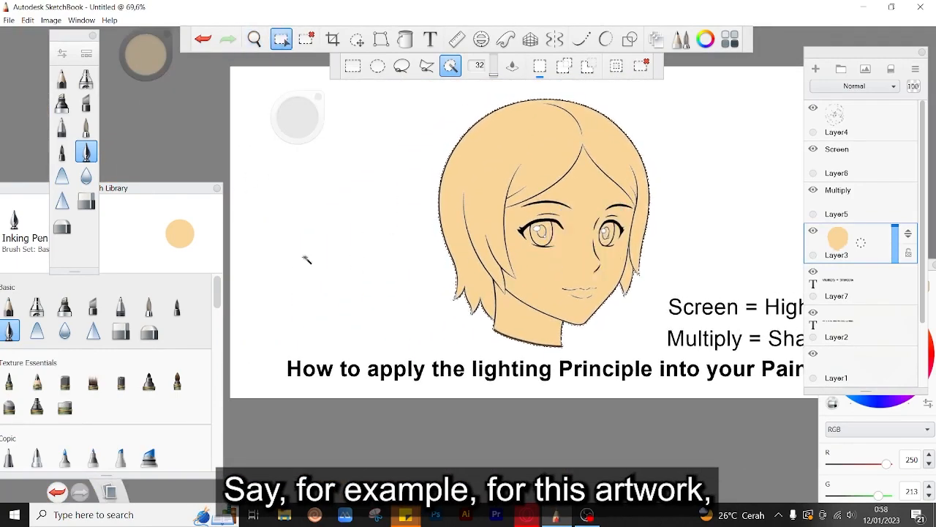
left_click_drag(415, 288, 279, 273)
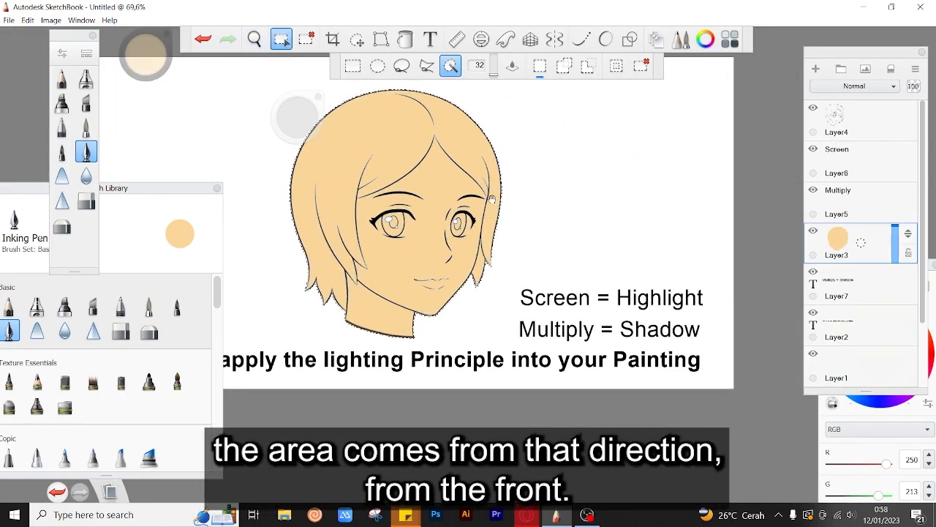
Step: Choose the Paintbrush at size 101.8 and make the Multiply layer active, keeping the same skin colour
scroll(451, 272, "up", 5)
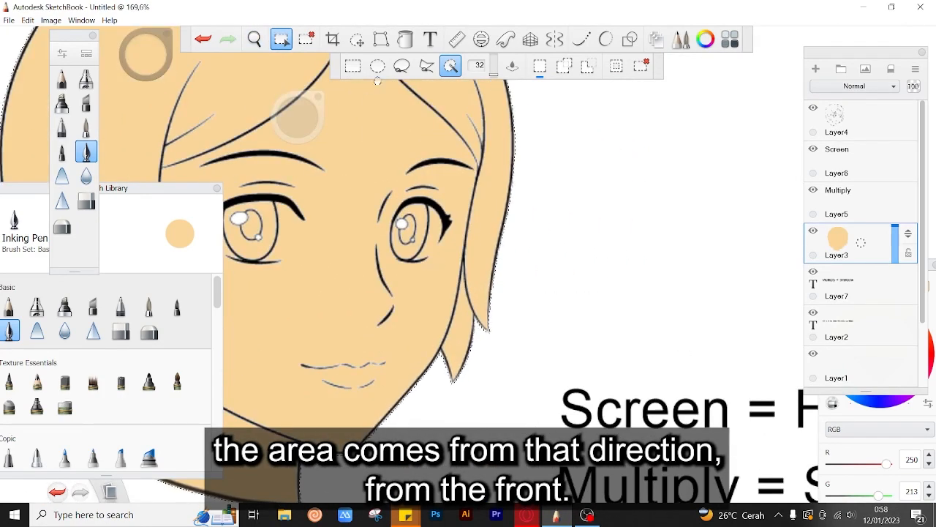
left_click(89, 130)
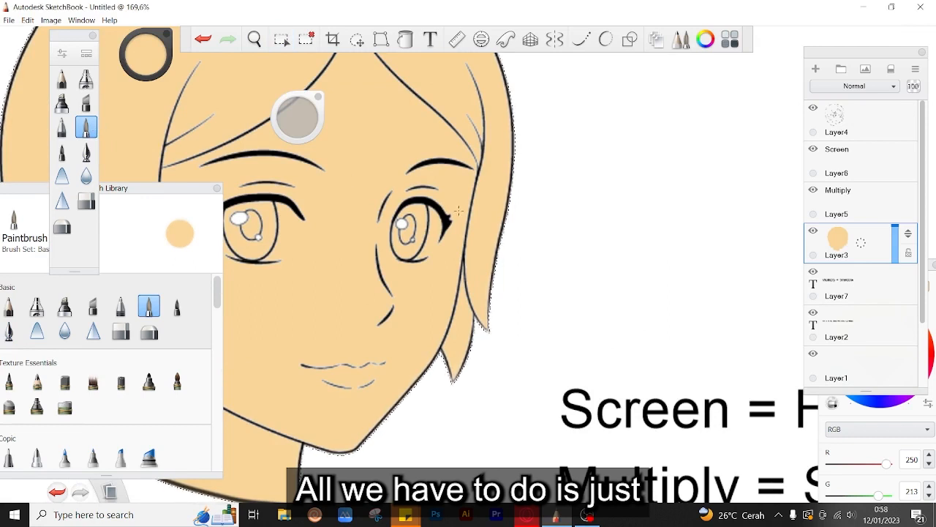
key("bracketleft")
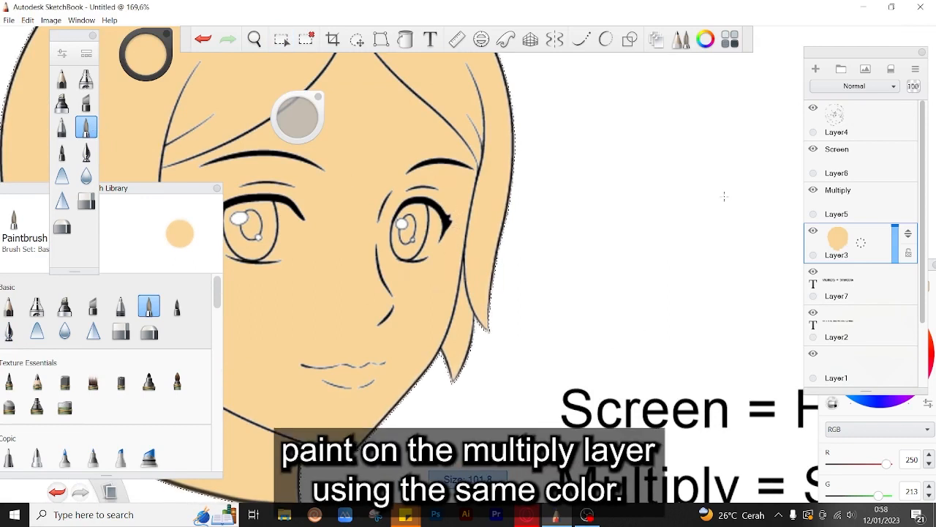
left_click(859, 208)
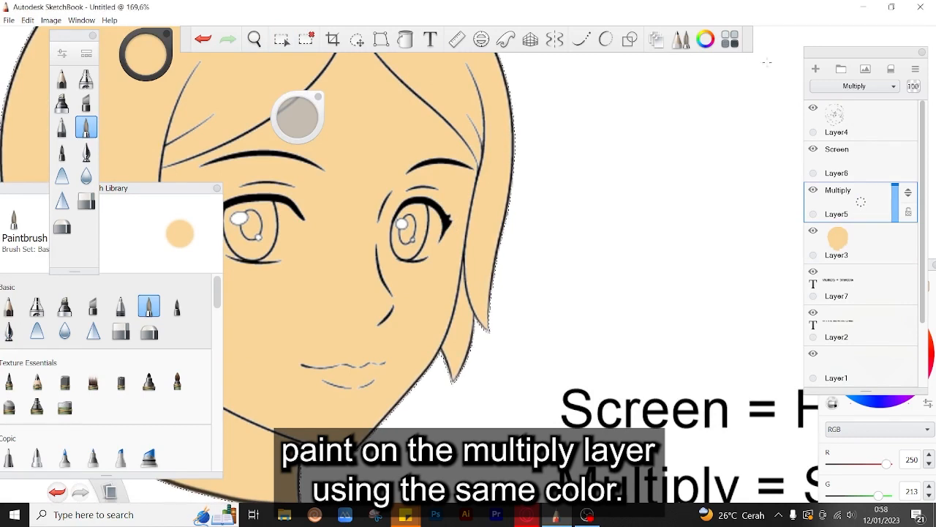
left_click(703, 38)
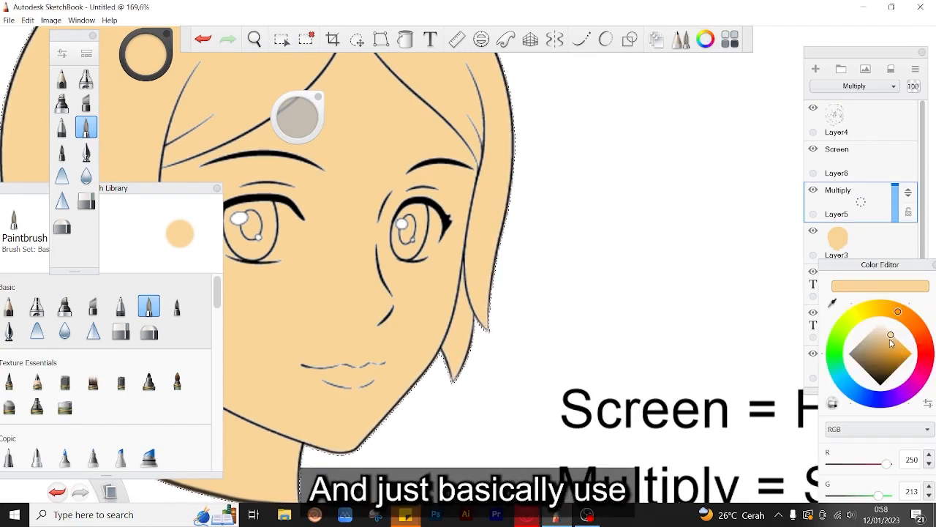
left_click(877, 248)
left_click(863, 215)
Step: Paint a broad shadow on the Multiply layer over the far side of the face and hair, from the crown down to the jaw
left_click_drag(483, 184, 462, 201)
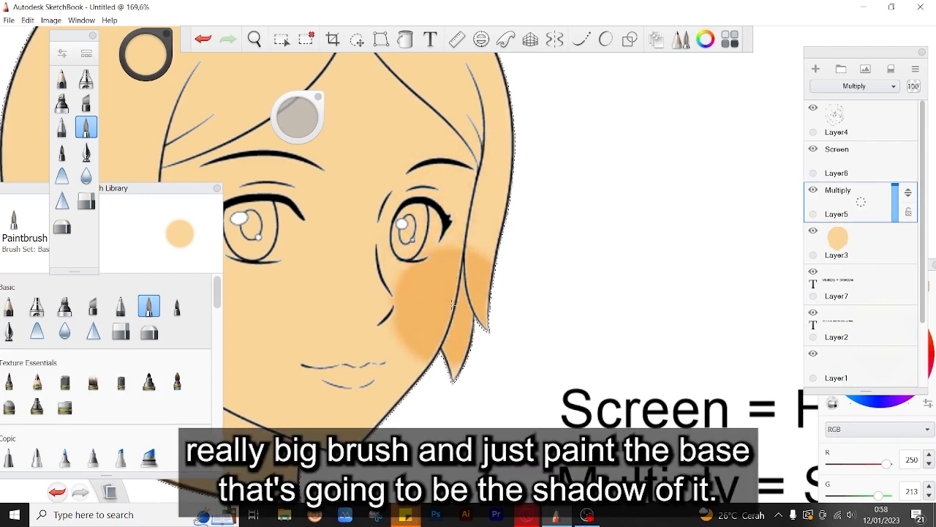
mouse_move(443, 301)
left_mouse_down()
mouse_move(436, 247)
mouse_move(441, 212)
mouse_move(496, 133)
left_mouse_up()
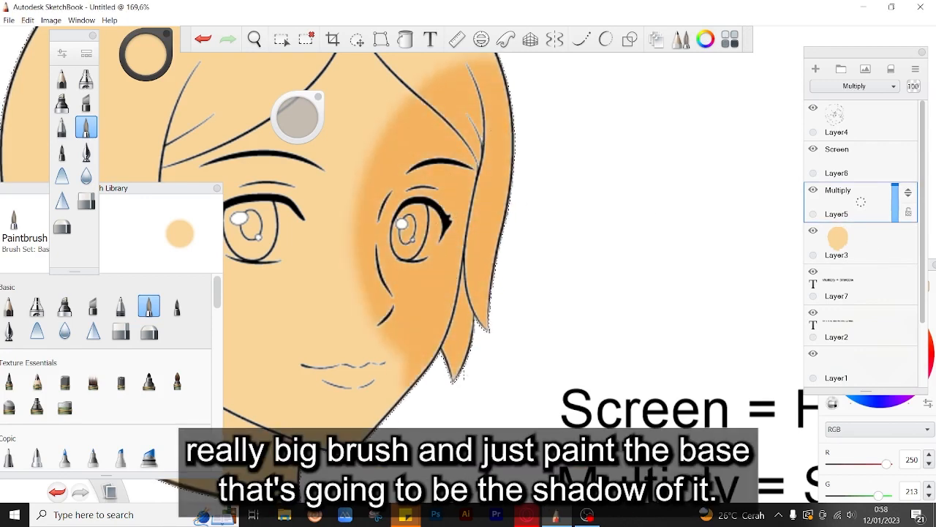
left_click_drag(453, 355, 424, 426)
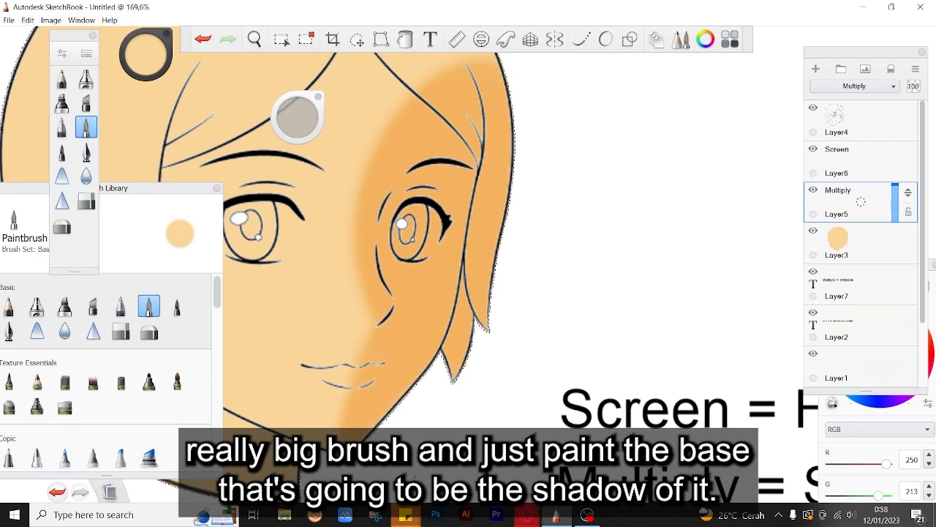
key("space")
left_click_drag(474, 206, 472, 339)
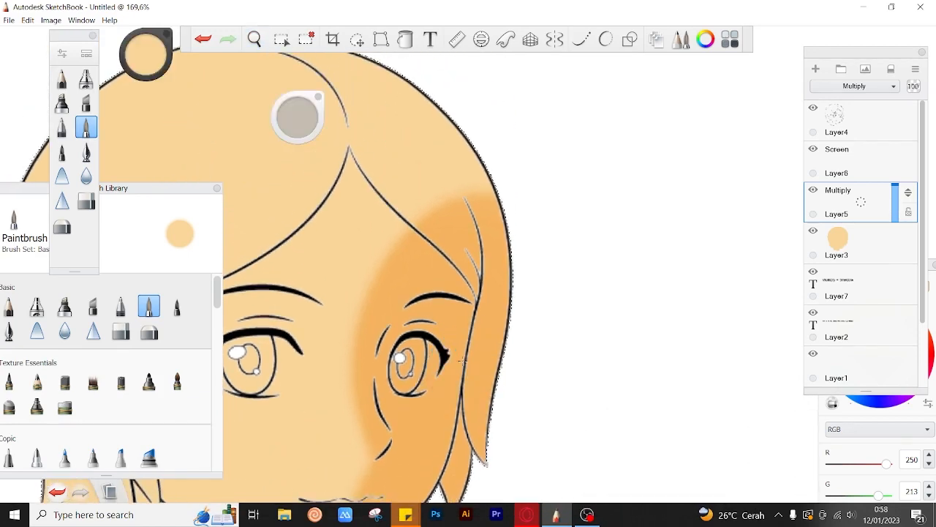
left_click_drag(471, 293, 447, 95)
Step: Choose the Hard Eraser for refining the shadow and open its brush properties
scroll(480, 412, "up", 2)
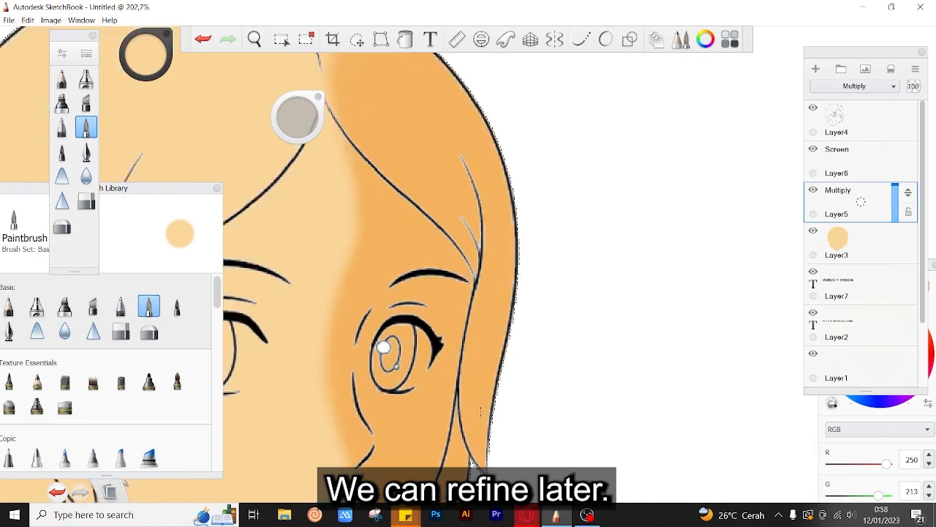
scroll(481, 412, "up", 1)
key("space")
left_click_drag(480, 412, 502, 225)
scroll(502, 231, "up", 2)
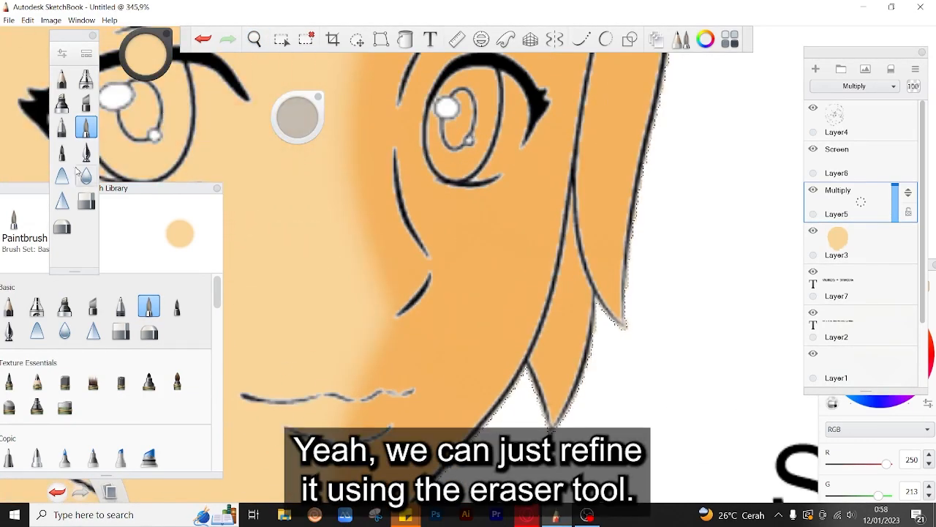
left_click(86, 202)
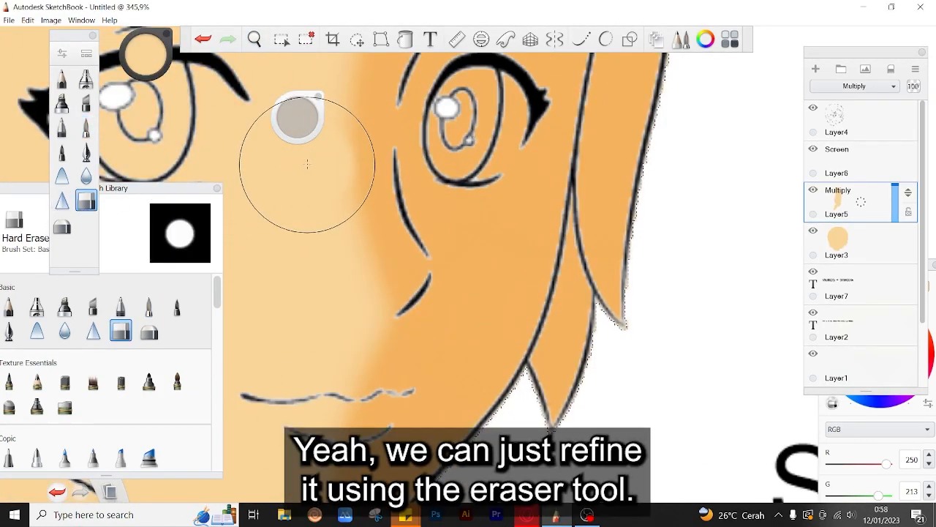
double_click(86, 201)
left_click(85, 102)
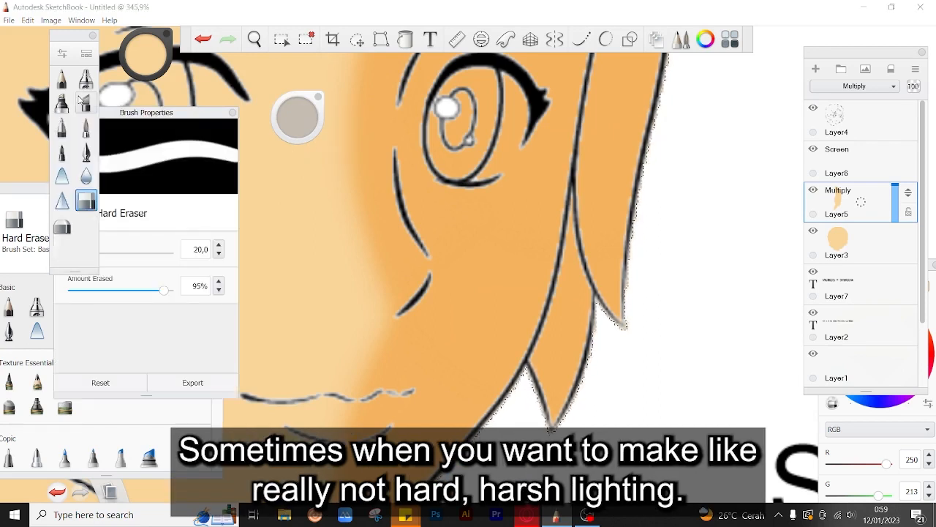
left_click(90, 200)
Step: Erase the soft shadow border with the Hard Eraser from the nose and inner eye up the forehead, leaving a crisp edge
mouse_move(319, 159)
left_mouse_down()
mouse_move(354, 106)
mouse_move(346, 230)
mouse_move(350, 142)
mouse_move(354, 213)
mouse_move(362, 187)
left_mouse_up()
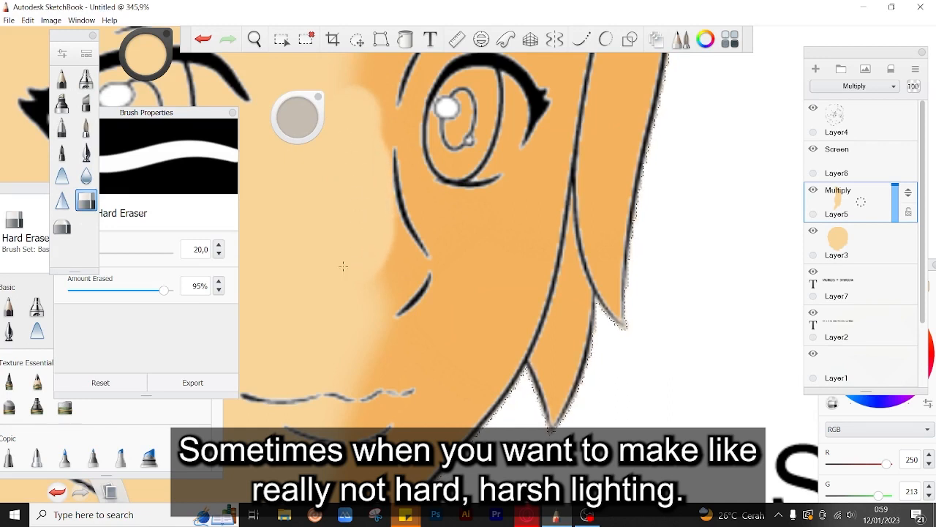
mouse_move(372, 242)
left_mouse_down()
mouse_move(350, 250)
mouse_move(384, 238)
left_mouse_up()
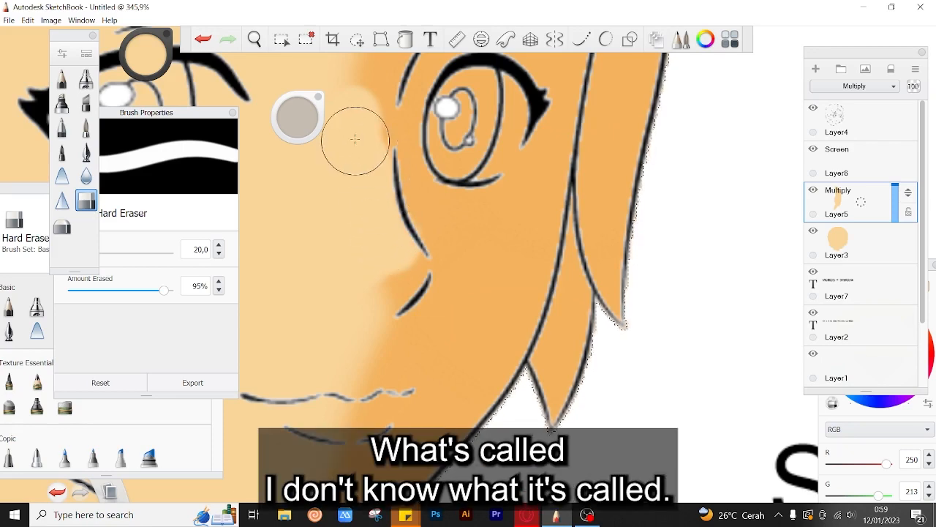
left_click_drag(352, 139, 373, 330)
scroll(363, 287, "down", 2)
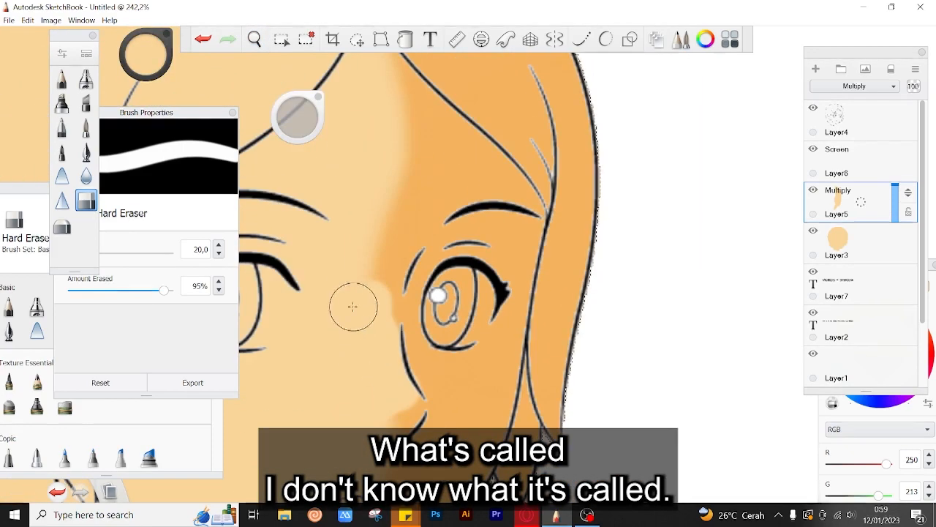
mouse_move(371, 214)
left_mouse_down()
mouse_move(386, 132)
mouse_move(375, 58)
left_mouse_up()
scroll(406, 284, "down", 3)
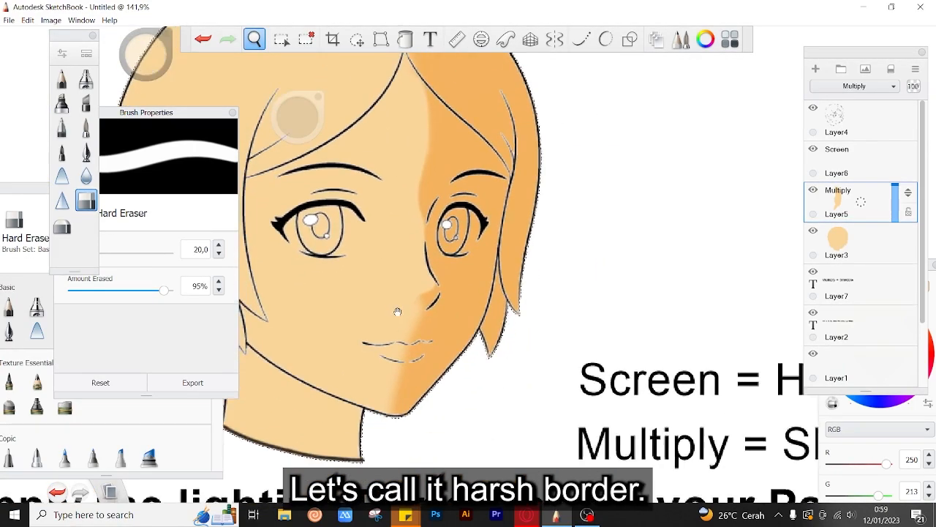
scroll(383, 359, "up", 3)
scroll(441, 319, "down", 3)
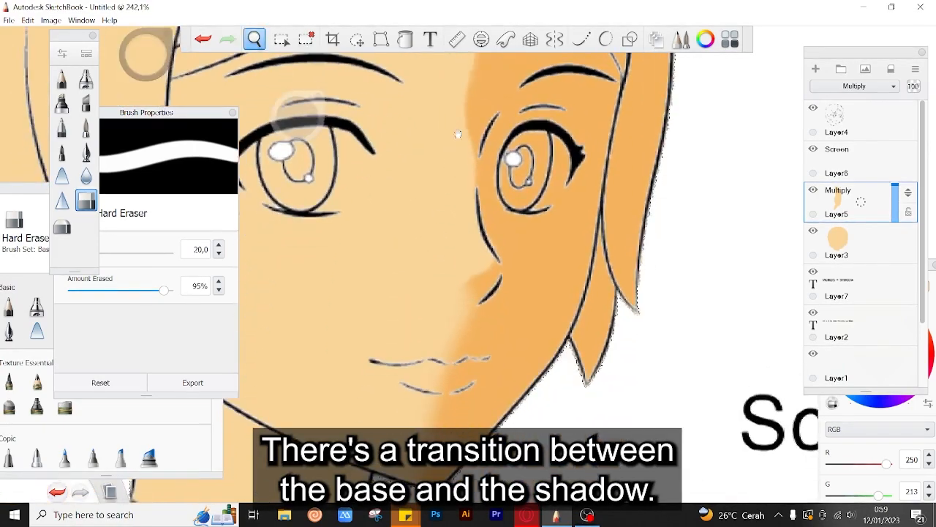
Step: Sharpen the shadow border around the mouth and down to the chin with the Hard Eraser
scroll(477, 286, "up", 5)
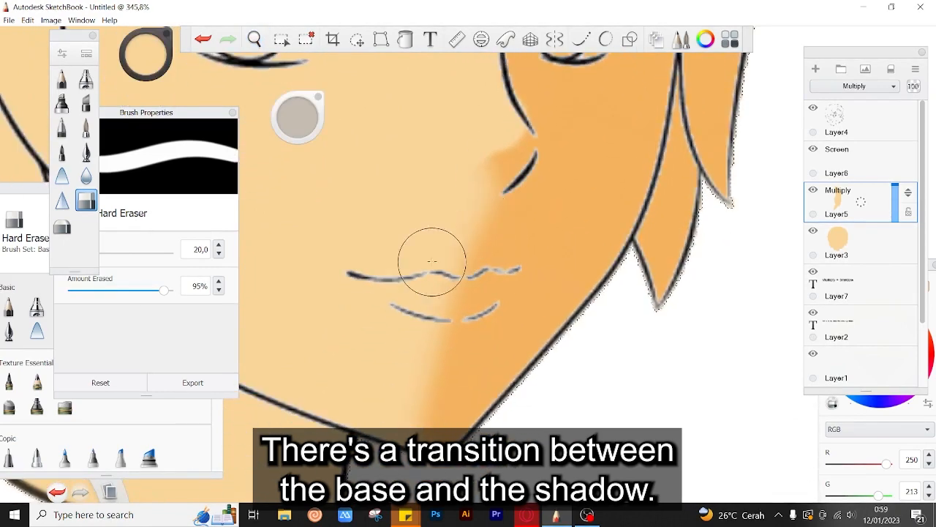
scroll(430, 300, "up", 4)
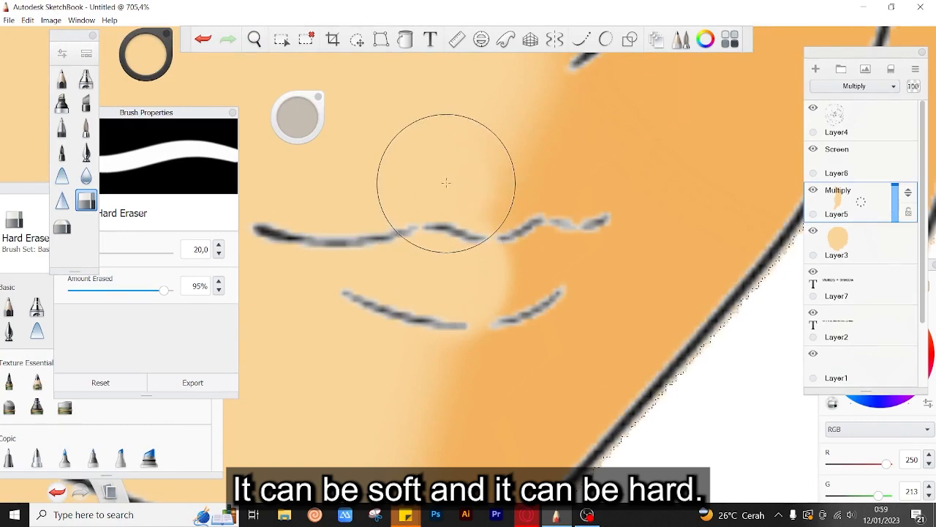
scroll(452, 206, "down", 4)
left_click_drag(432, 274, 427, 347)
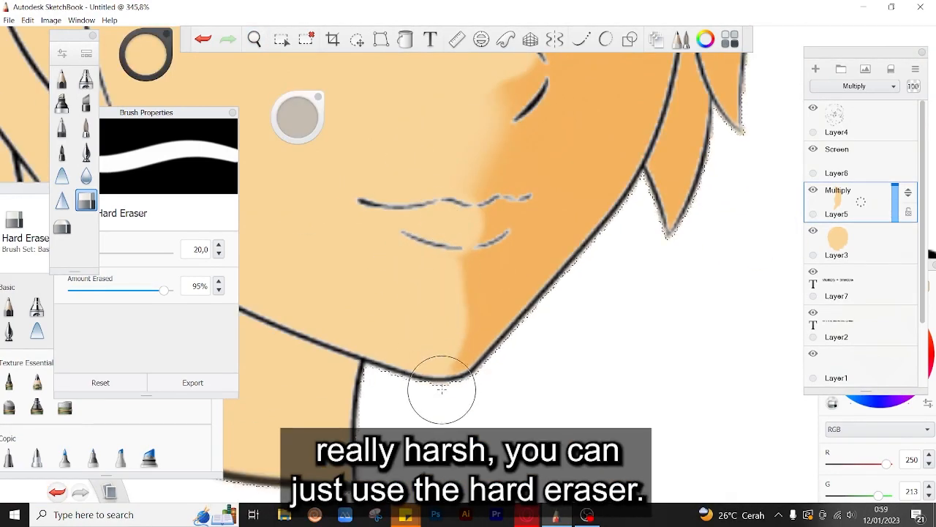
scroll(435, 389, "down", 4)
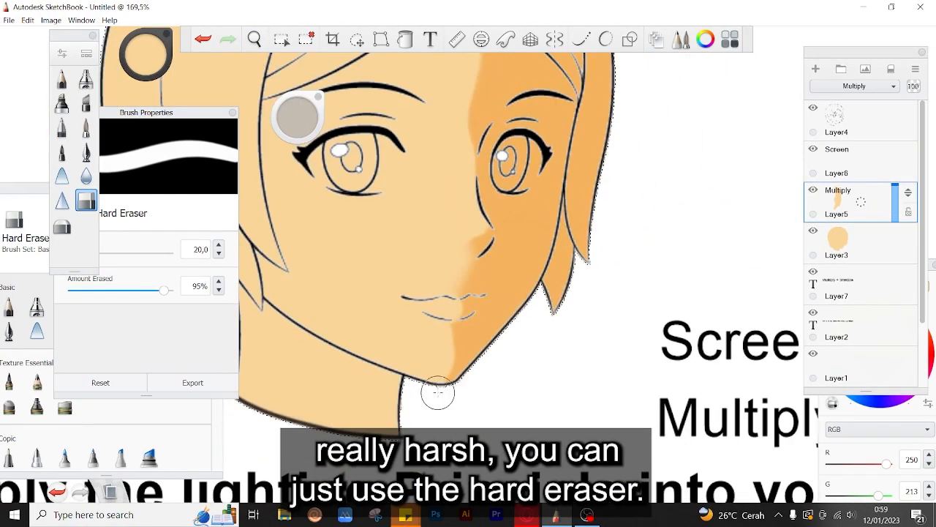
Step: Choose the Soft Eraser at size 40.0 and move the Brush Library fully into view
left_click(62, 227)
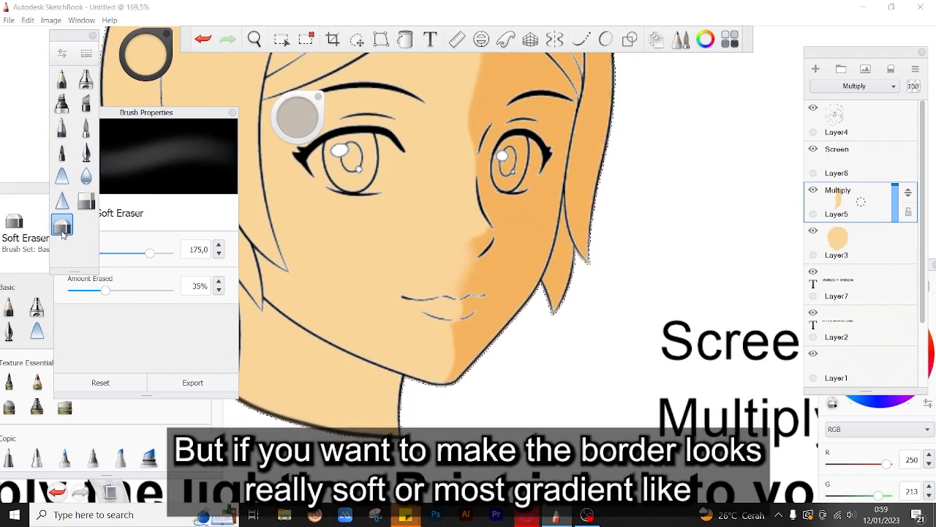
scroll(336, 400, "up", 3)
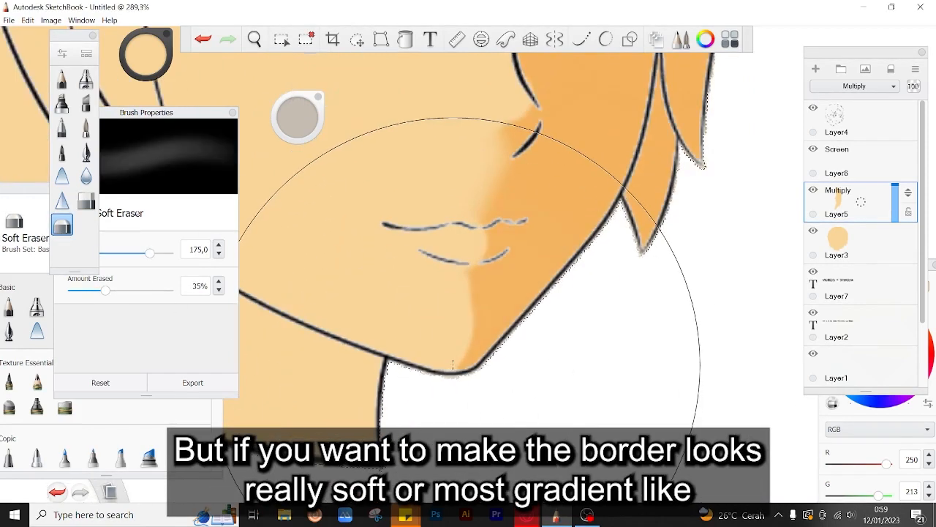
key("bracketleft")
key("bracketleft")
key("bracketleft")
key("bracketleft")
key("bracketleft")
key("bracketleft")
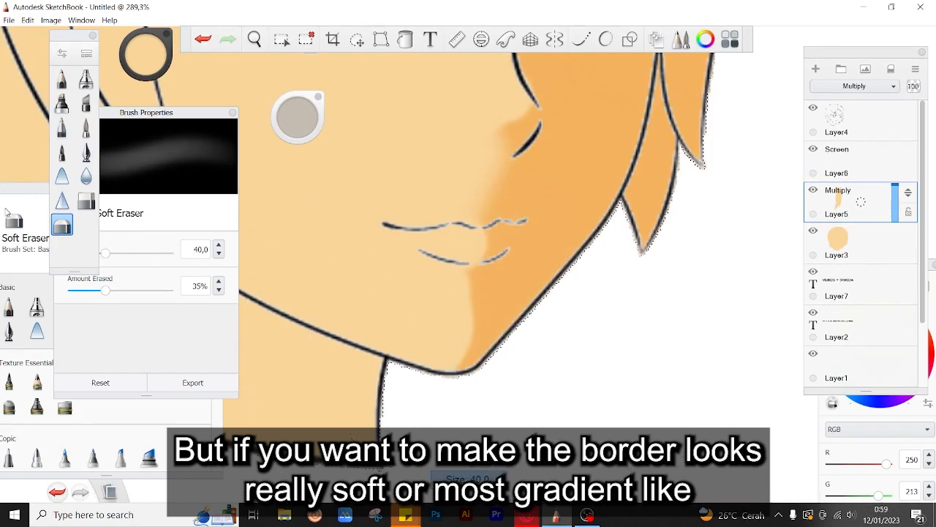
left_click(37, 205)
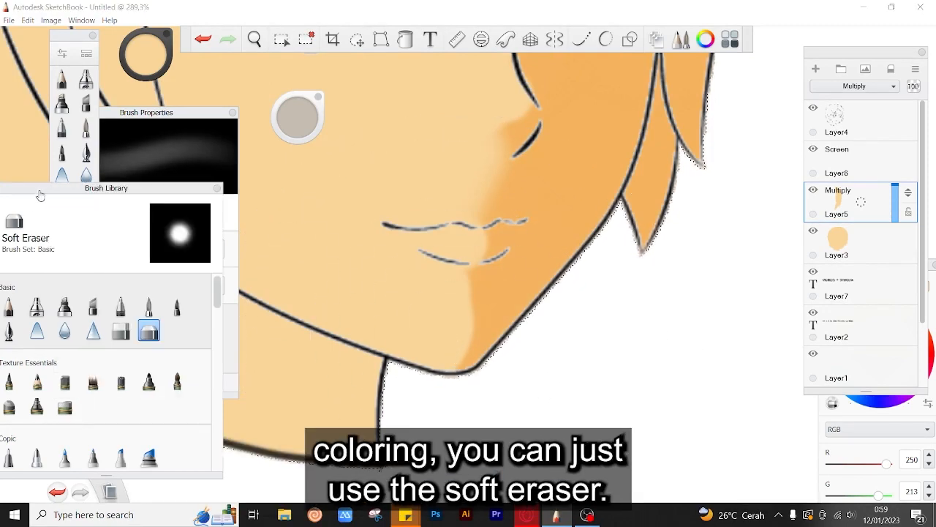
mouse_move(40, 195)
left_mouse_down()
mouse_move(87, 183)
mouse_move(64, 190)
left_mouse_up()
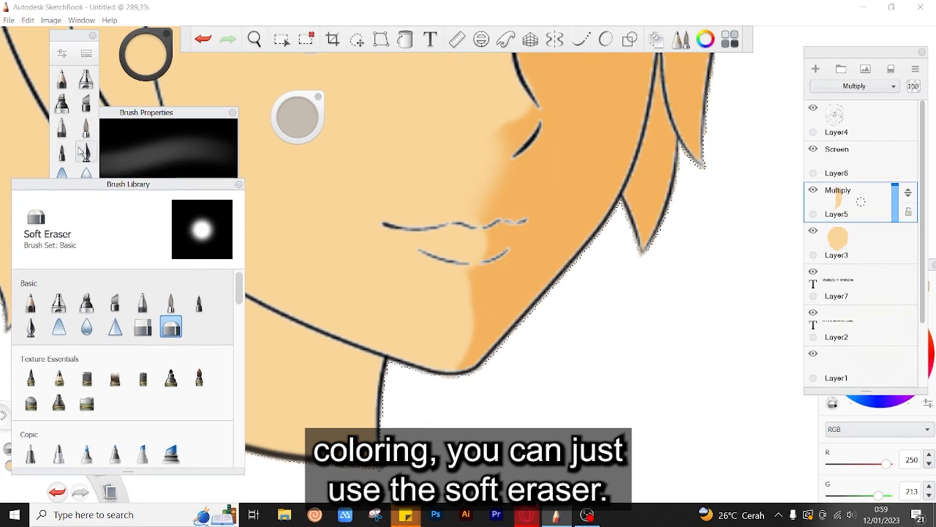
left_click(66, 151)
left_click(63, 224)
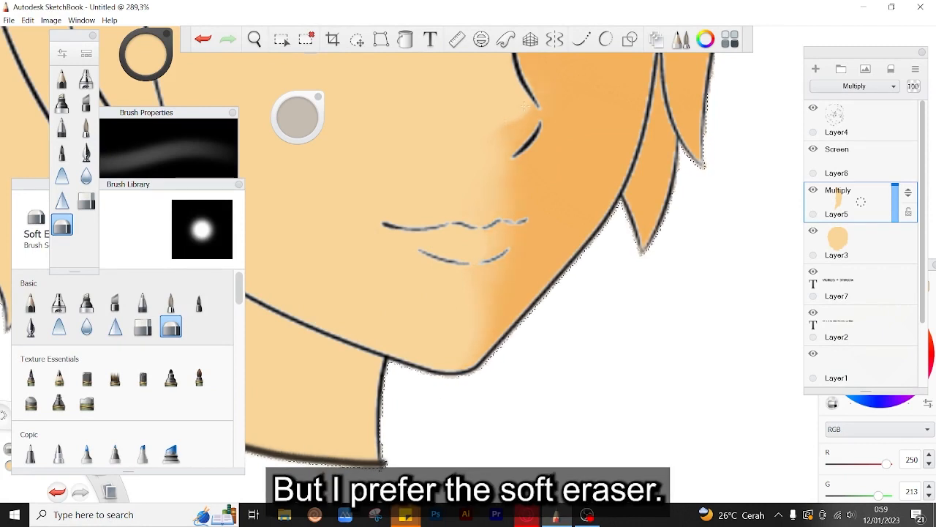
Step: Soften the shadow border into a gradient with the Soft Eraser along the chin, nose, forehead and crown
left_click_drag(488, 86, 456, 392)
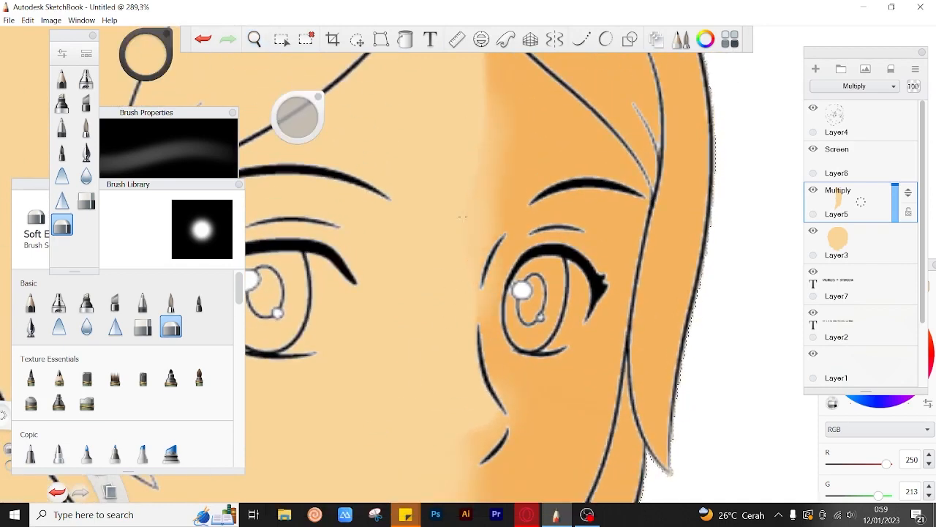
left_click_drag(462, 216, 437, 436)
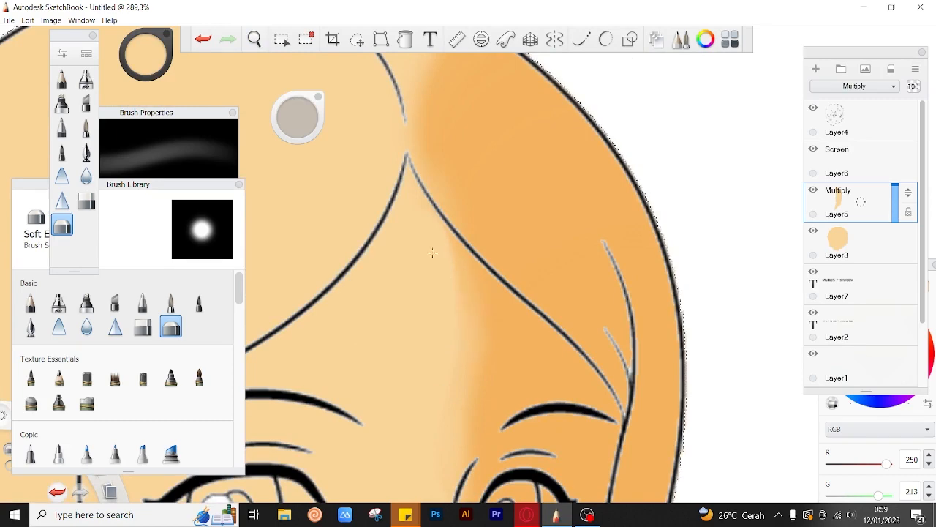
scroll(432, 278, "down", 3)
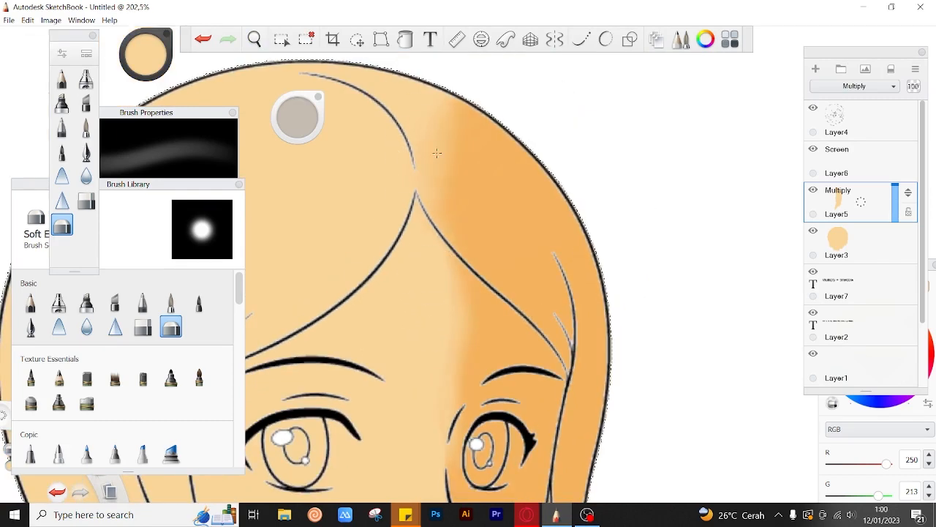
left_click_drag(437, 153, 417, 273)
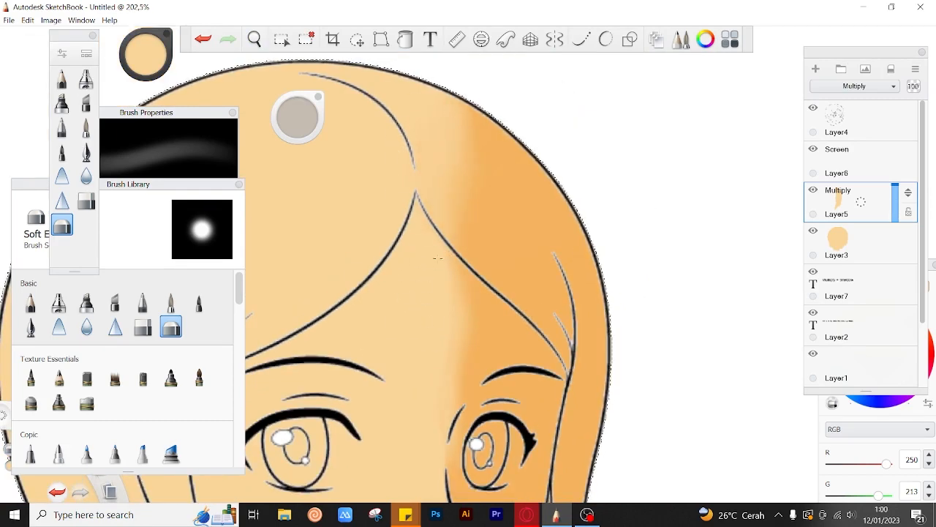
left_click_drag(437, 338, 437, 290)
left_click_drag(411, 372, 475, 236)
left_click_drag(495, 240, 491, 281)
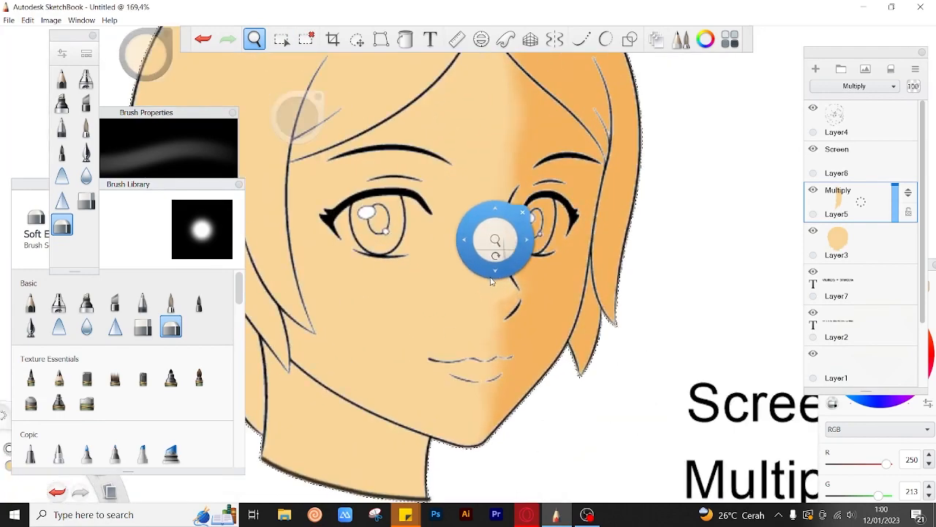
scroll(491, 281, "down", 2)
scroll(315, 223, "up", 1)
scroll(527, 262, "down", 4)
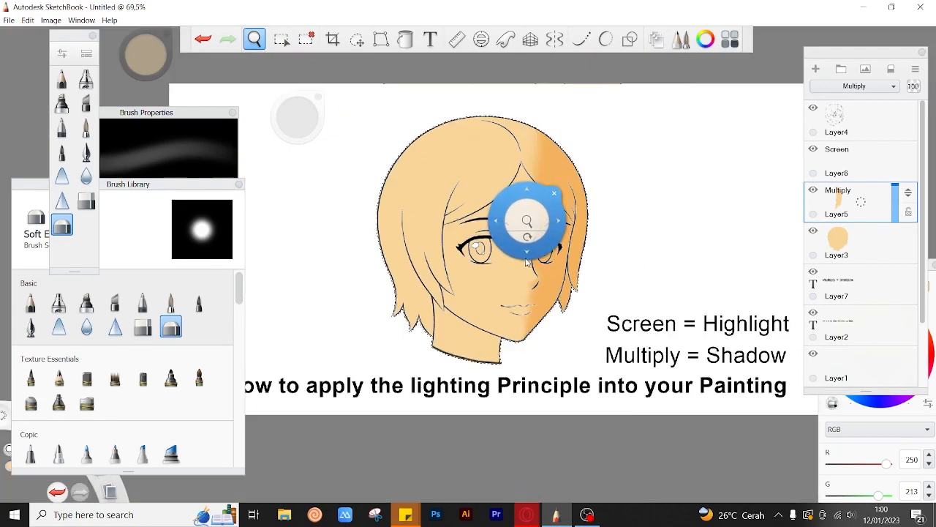
scroll(527, 262, "up", 2)
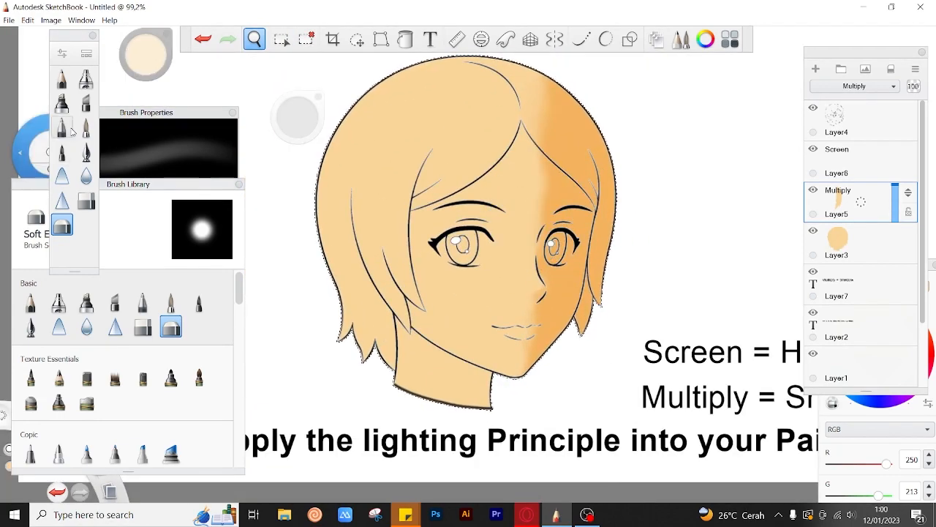
Step: Switch to the Paintbrush for adding more shadow on the Multiply layer
left_click(86, 78)
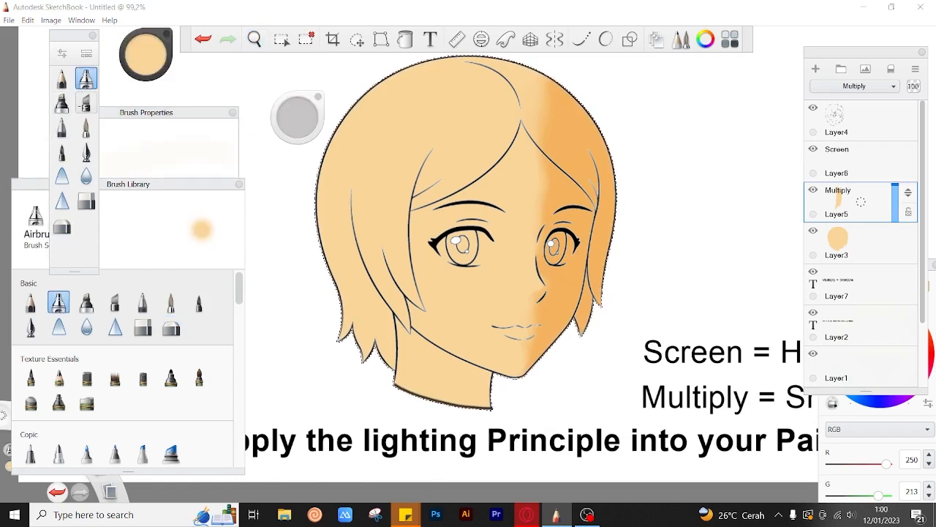
scroll(542, 220, "up", 4)
scroll(550, 258, "down", 2)
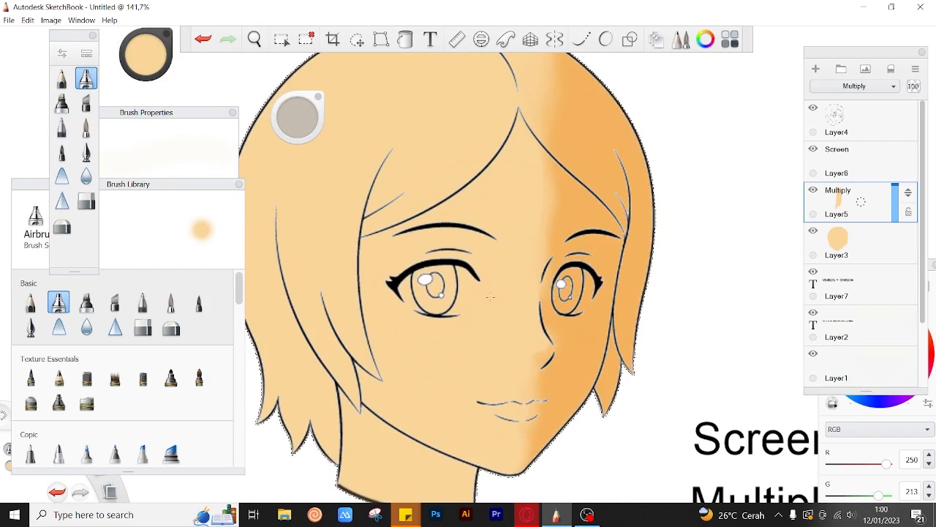
left_click(86, 151)
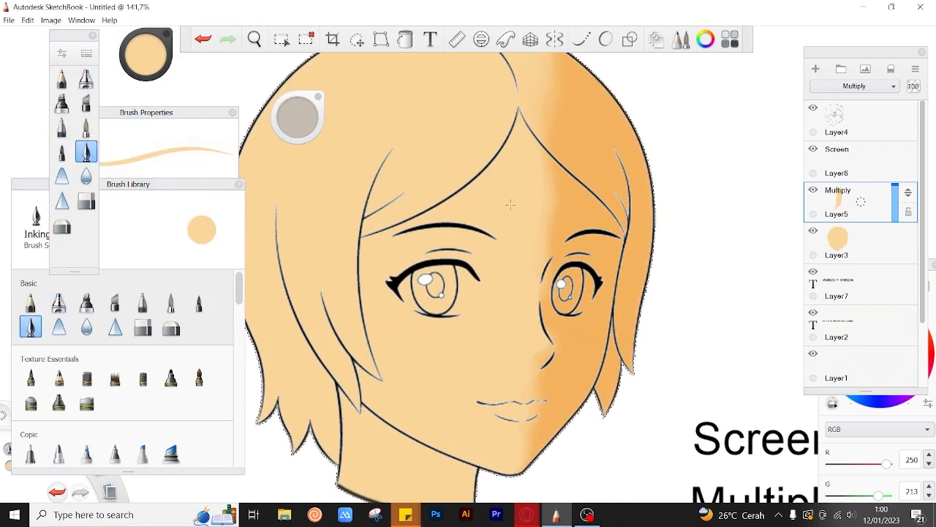
left_click(86, 127)
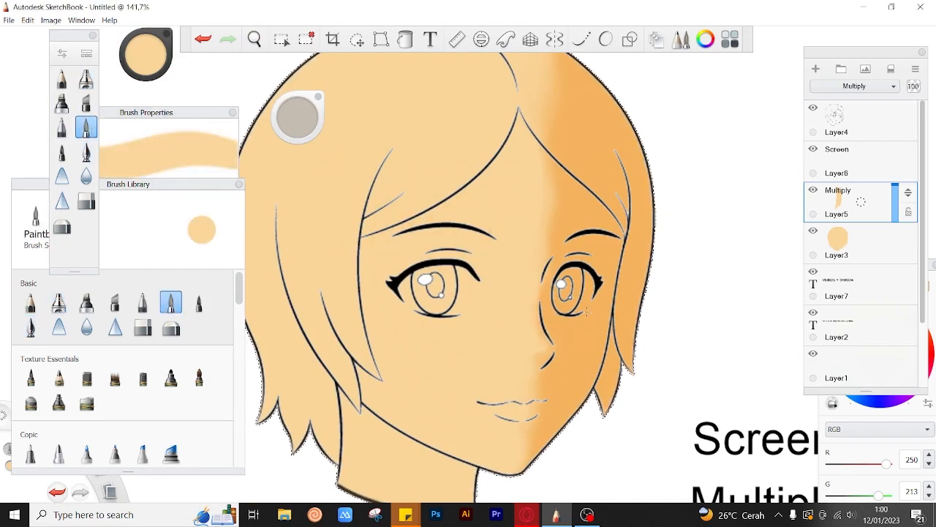
key("bracketright")
key("bracketright")
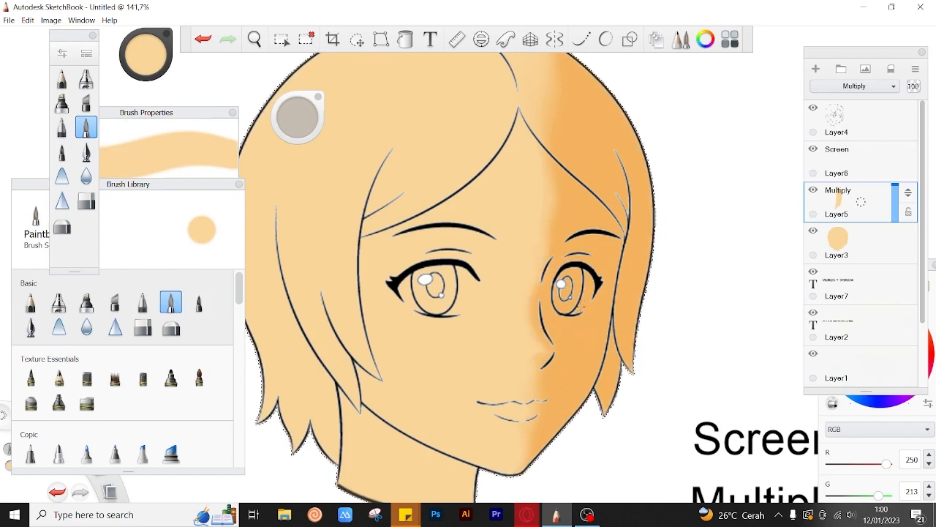
key("ctrl+z")
Step: Extend the shadow with the Paintbrush across the forehead up to the hair parting
key("bracketleft")
key("bracketleft")
key("bracketleft")
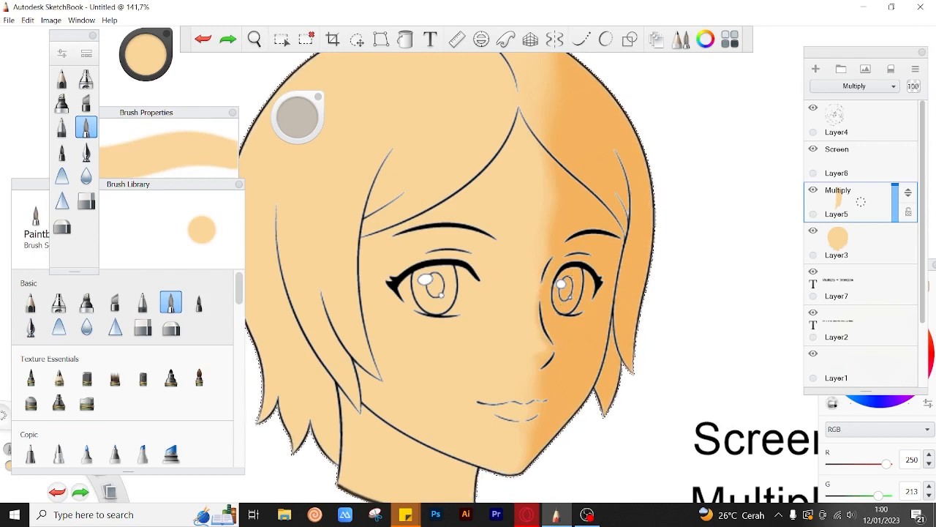
left_click_drag(561, 195, 528, 127)
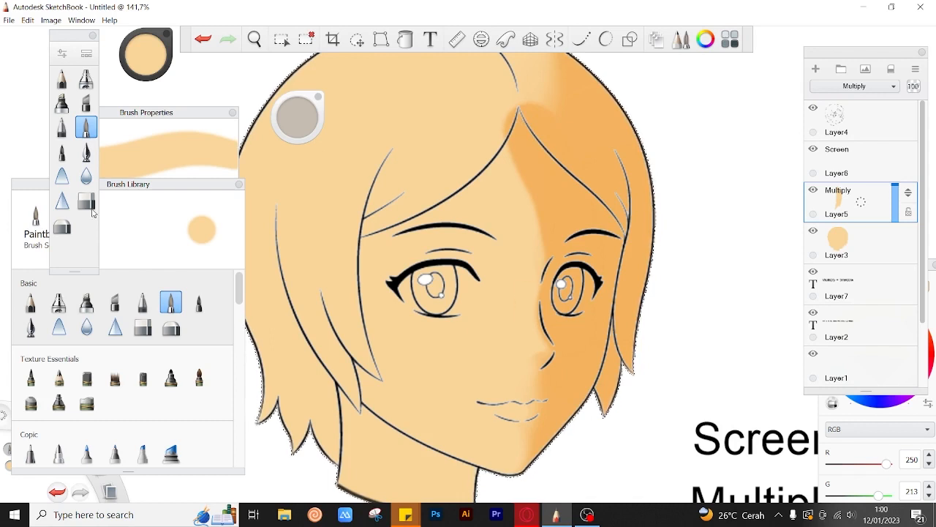
left_click(61, 227)
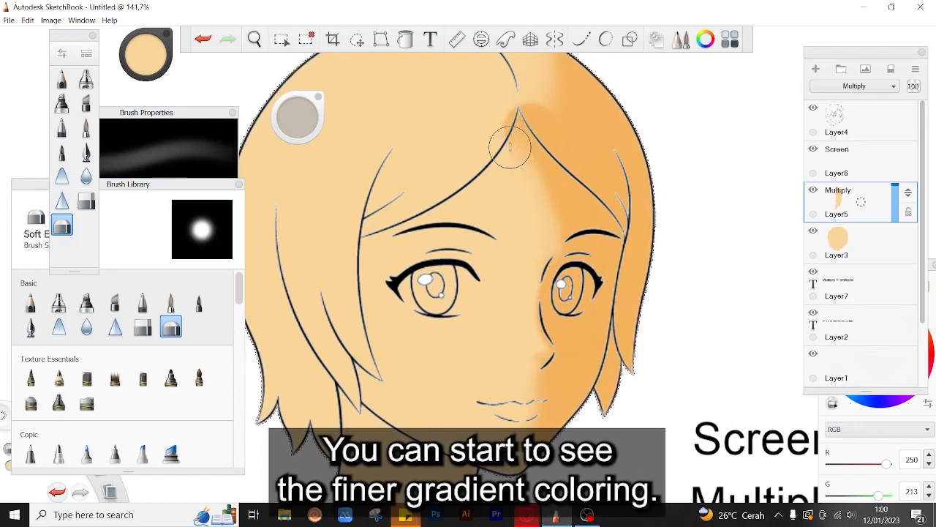
key("ctrl+z")
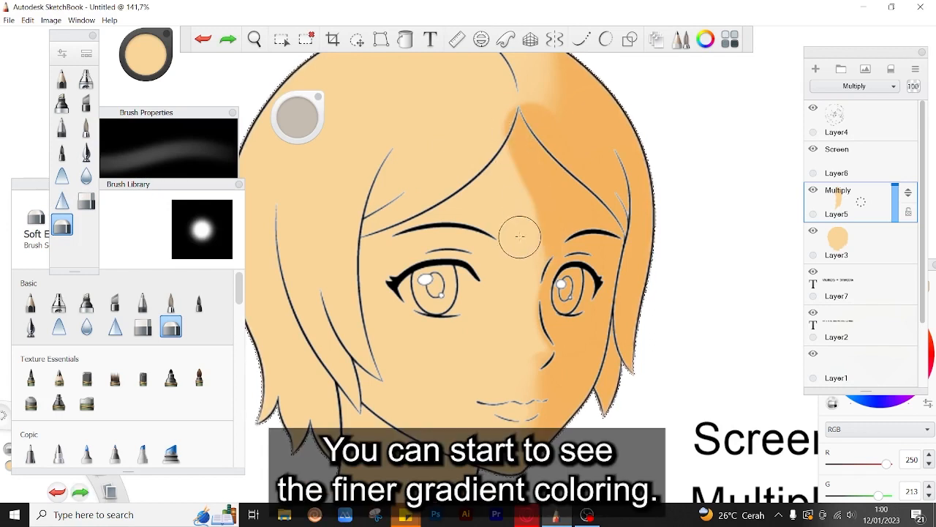
left_click(63, 179)
left_click(65, 200)
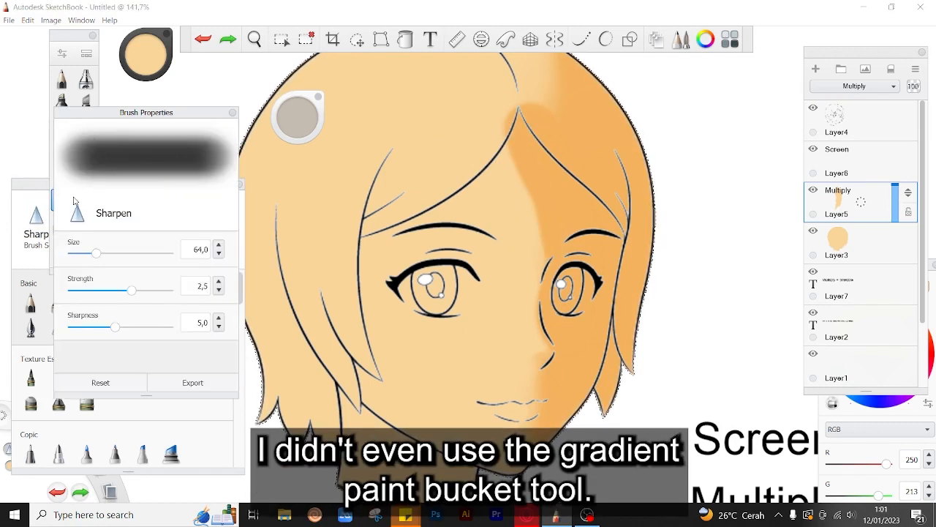
left_click(75, 68)
Step: Choose the Blur brush at size 50.0 and smooth the hard edge of the forehead shadow
left_click(88, 176)
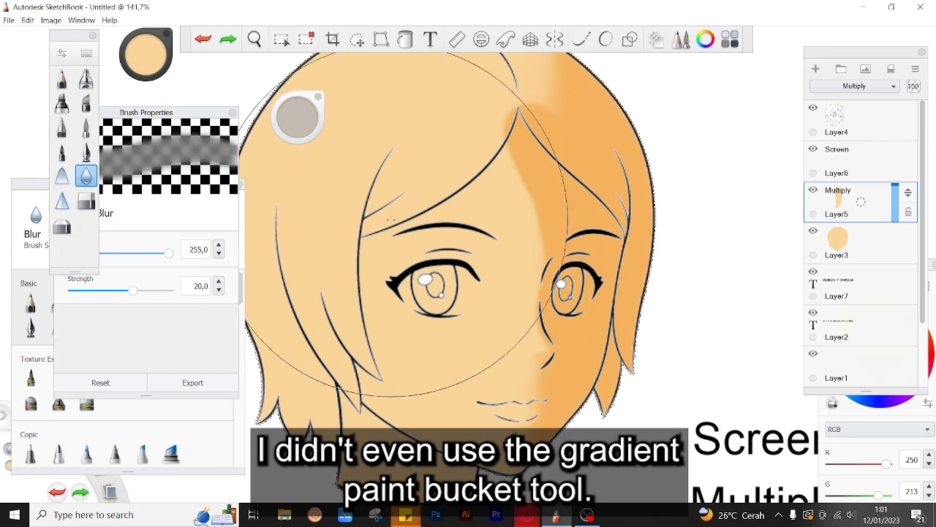
key("bracketleft")
key("bracketleft")
key("bracketleft")
key("bracketleft")
key("bracketleft")
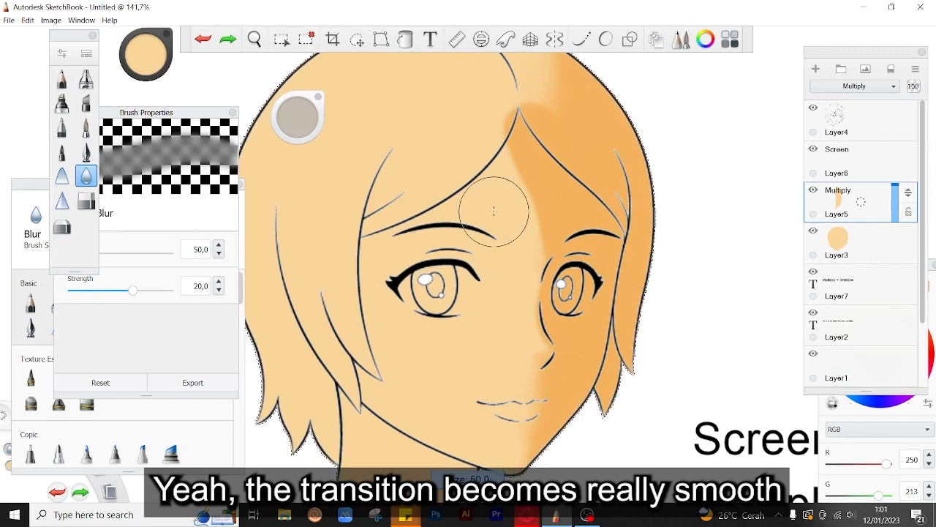
key("bracketleft")
key("bracketleft")
key("bracketleft")
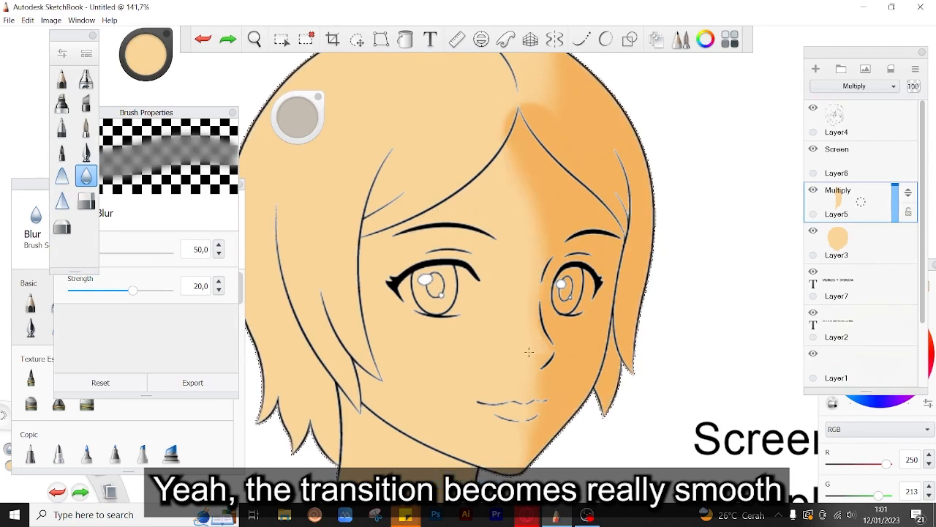
Step: Smooth the shadow border beside the nose with the Blur brush on the Multiply layer
left_click_drag(529, 352, 531, 341)
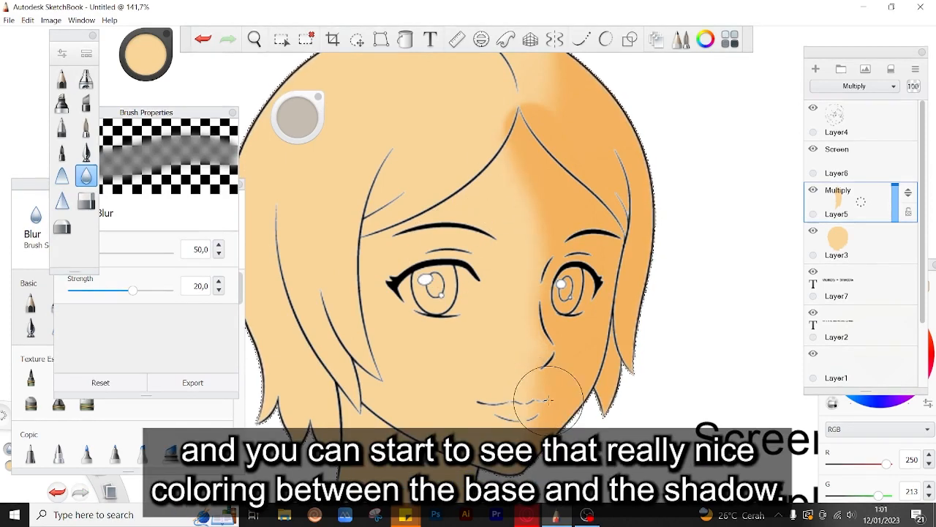
Step: Switch to the browser to check the anime face lighting reference, and return to SketchBook
scroll(548, 398, "up", 5)
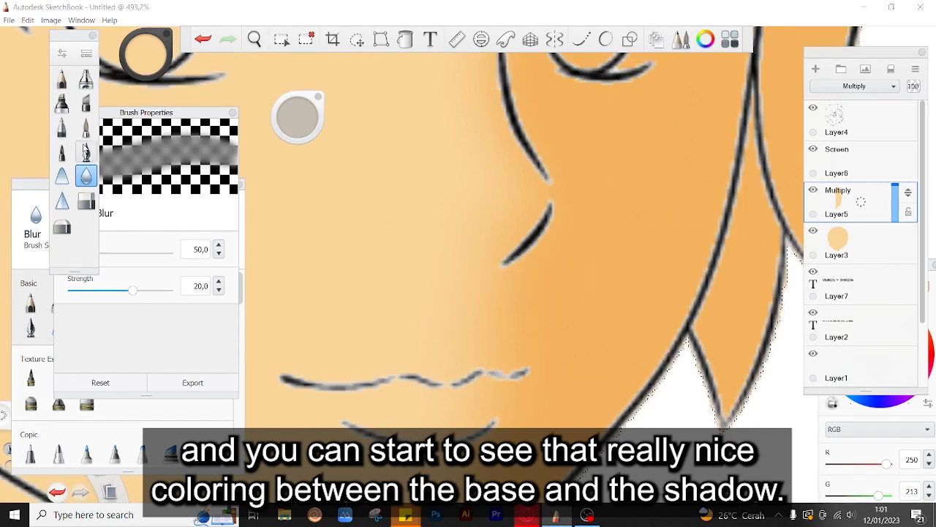
left_click(86, 151)
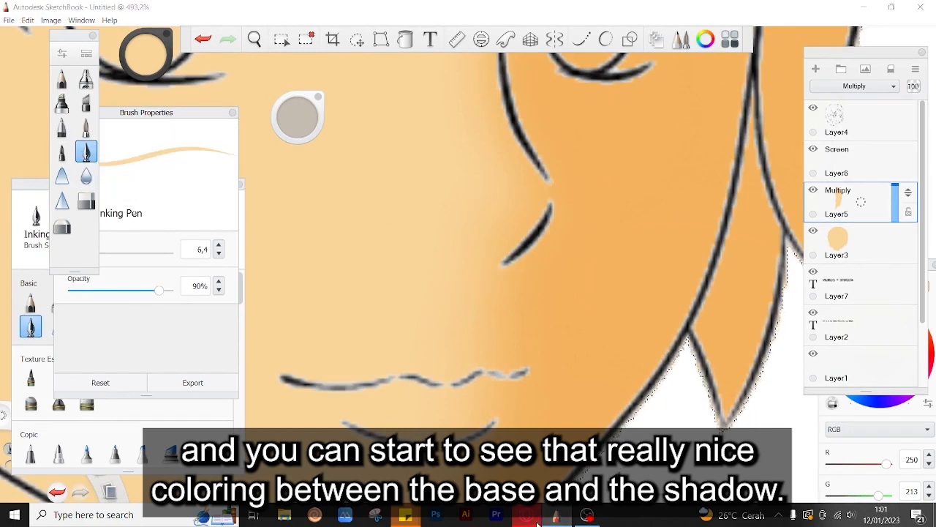
left_click(526, 515)
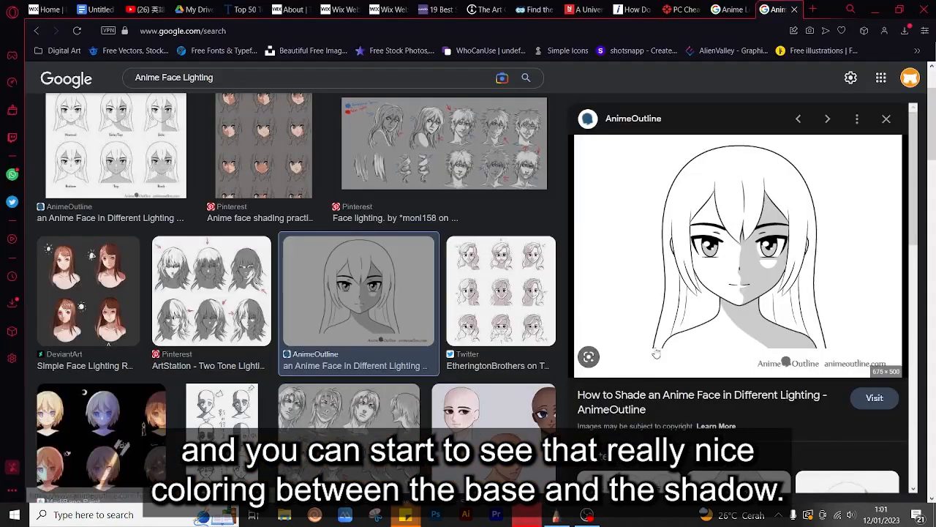
left_click(556, 515)
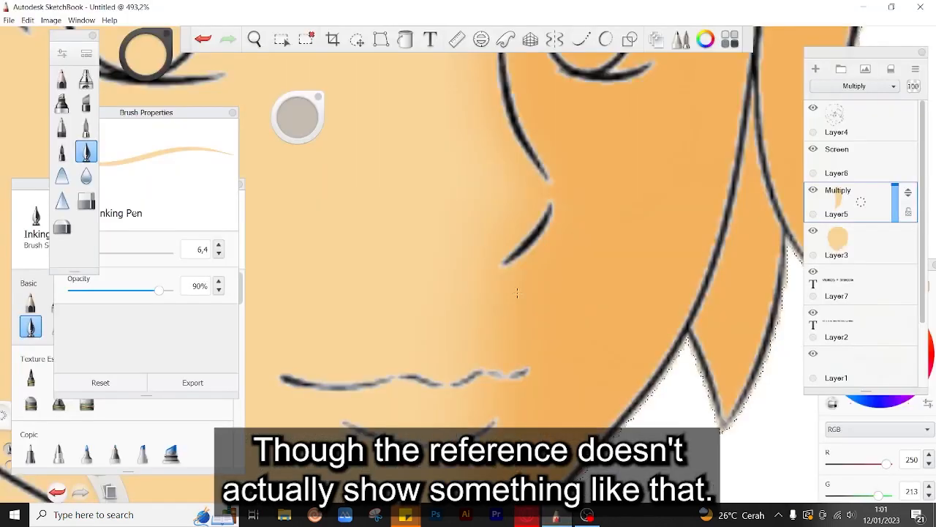
Step: Paint shadow between the nose and upper lip and around the nose tip with the Paintbrush at size 11.8
left_click(86, 127)
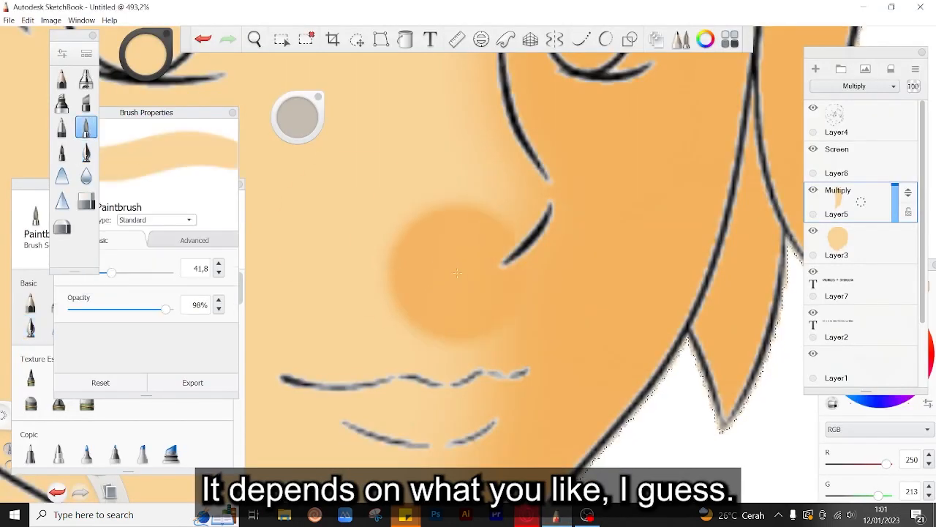
key("bracketleft")
key("bracketleft")
key("bracketleft")
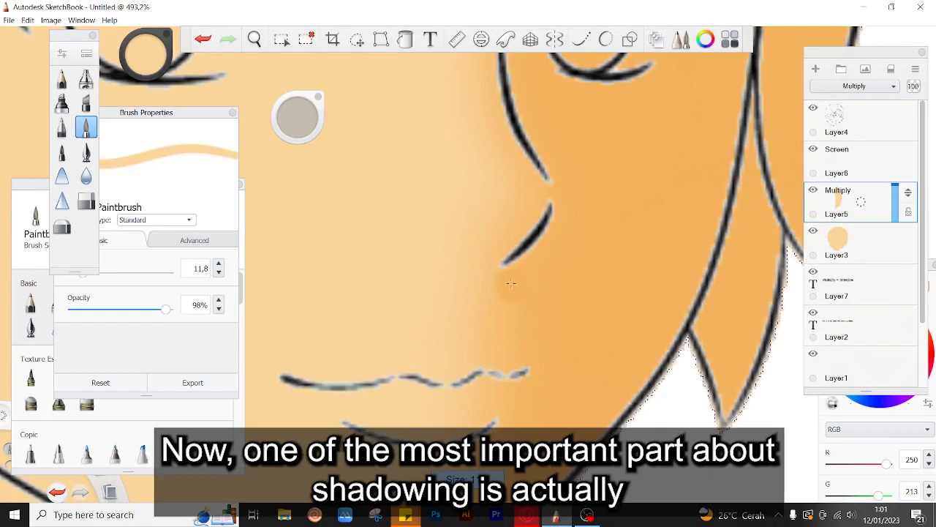
mouse_move(515, 287)
left_mouse_down()
mouse_move(499, 304)
mouse_move(497, 336)
left_mouse_up()
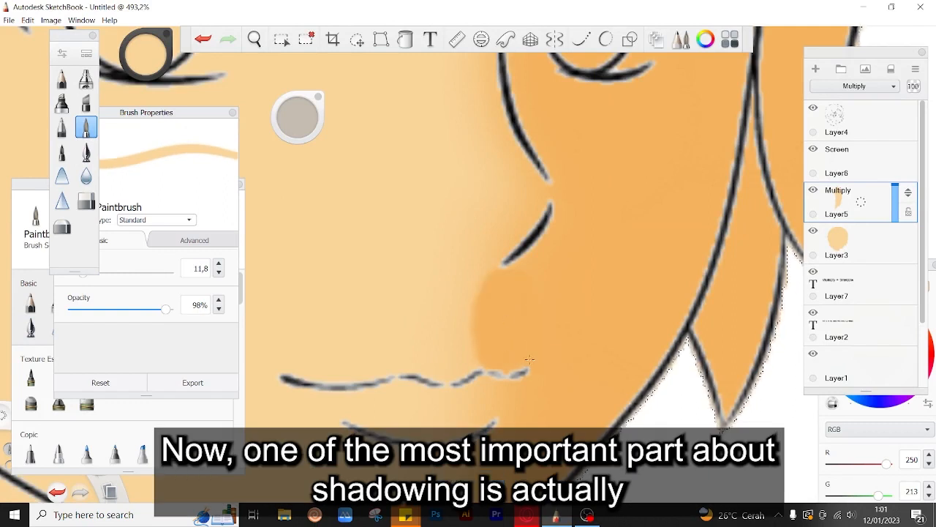
left_click_drag(549, 208, 478, 243)
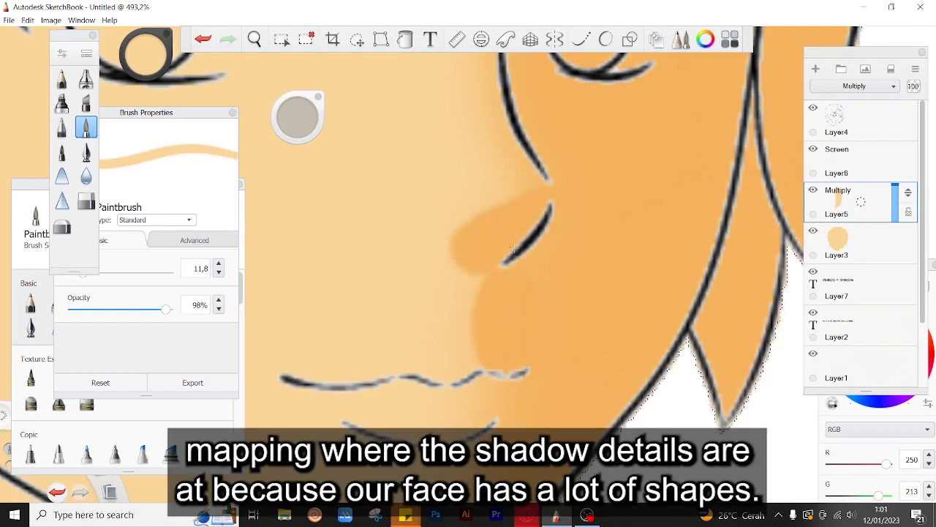
left_click_drag(439, 282, 439, 360)
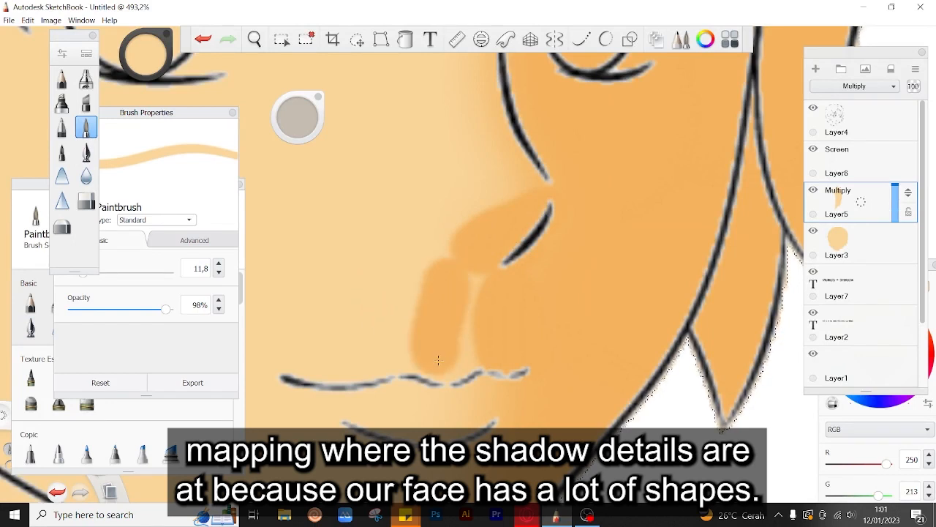
key("ctrl+z")
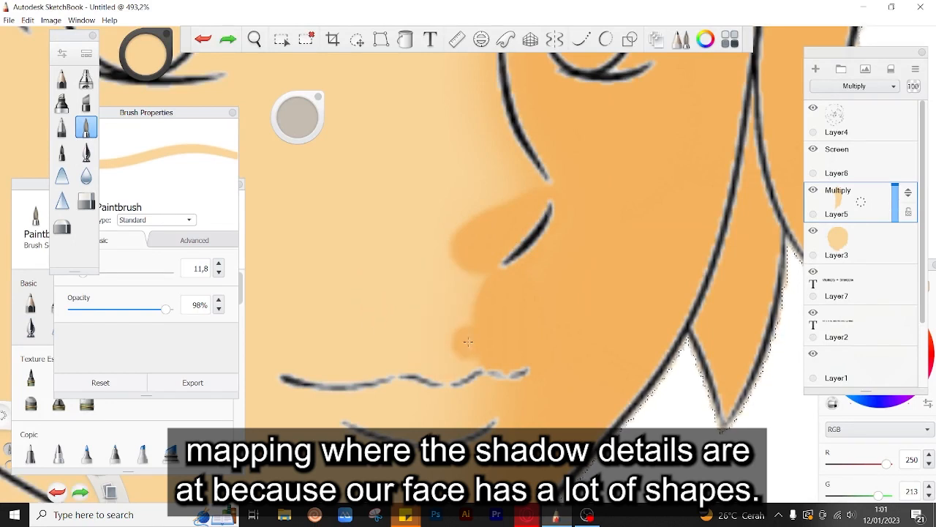
Step: Paint a narrow shadow from the nose tip down to the upper lip with the Paintbrush at size 5.8
key("bracketleft")
key("bracketleft")
key("bracketleft")
key("bracketleft")
key("bracketleft")
key("bracketleft")
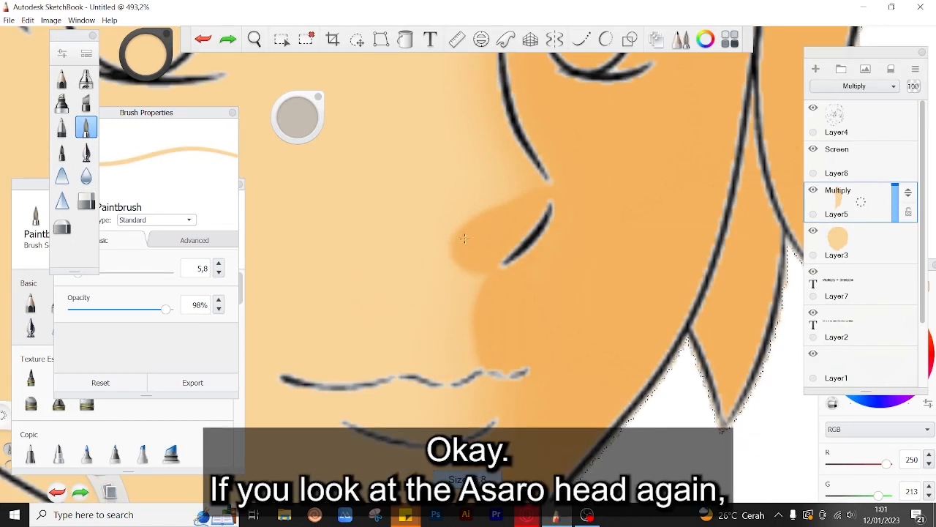
mouse_move(466, 233)
left_mouse_down()
mouse_move(425, 264)
mouse_move(501, 251)
mouse_move(439, 259)
mouse_move(514, 219)
mouse_move(513, 231)
mouse_move(431, 297)
mouse_move(422, 264)
mouse_move(422, 378)
left_mouse_up()
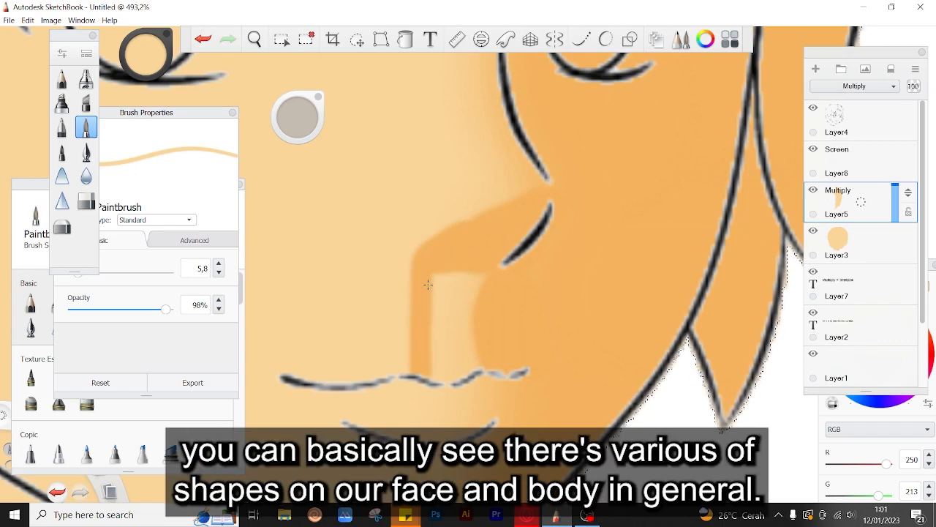
left_click_drag(428, 284, 445, 372)
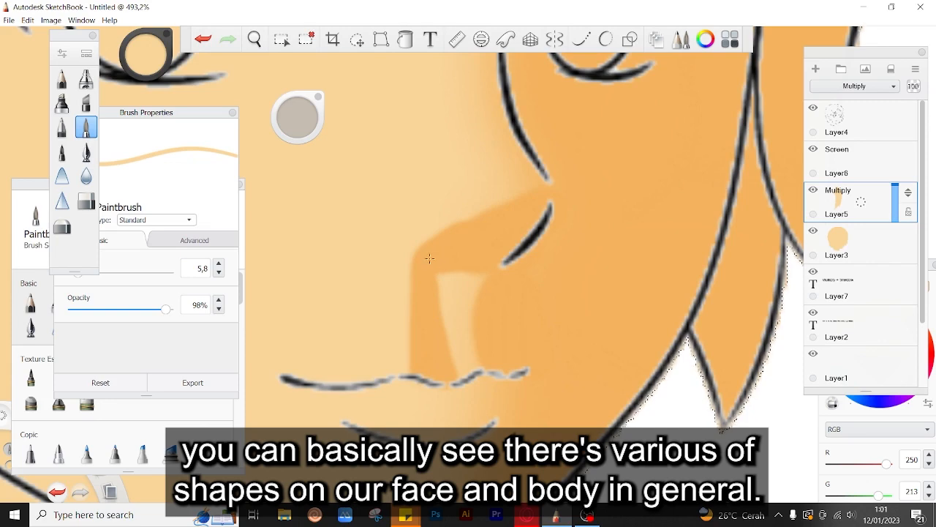
left_click(86, 178)
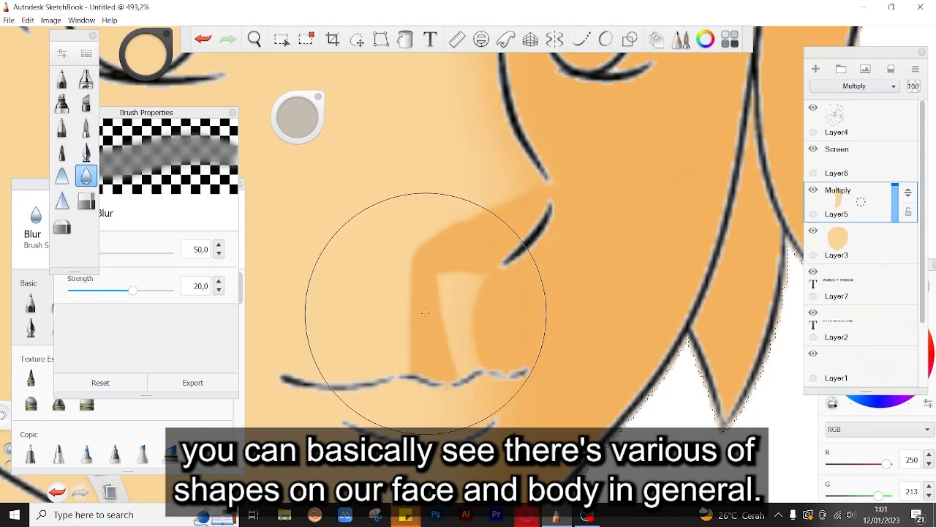
key("bracketleft")
key("bracketleft")
key("bracketleft")
key("bracketleft")
key("bracketleft")
key("bracketleft")
key("bracketleft")
key("bracketleft")
key("bracketleft")
key("bracketleft")
key("bracketleft")
key("bracketleft")
key("bracketleft")
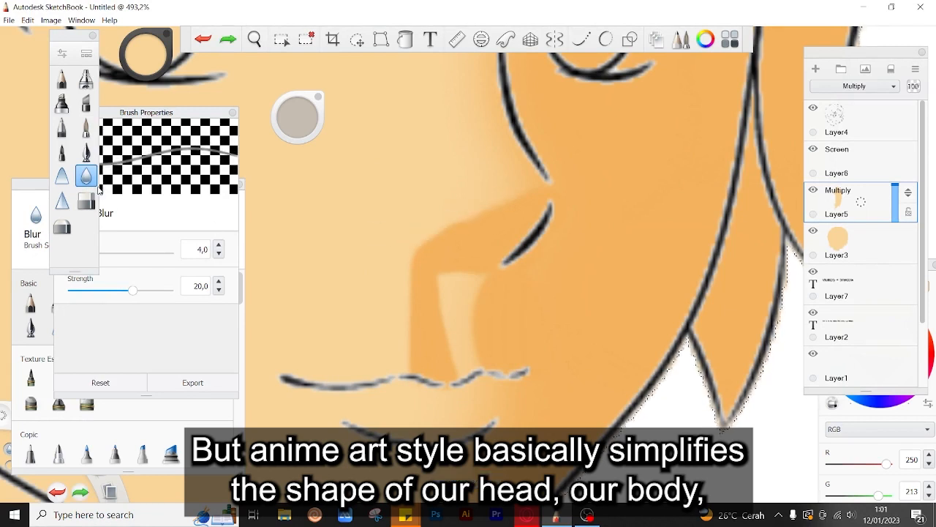
left_click(61, 178)
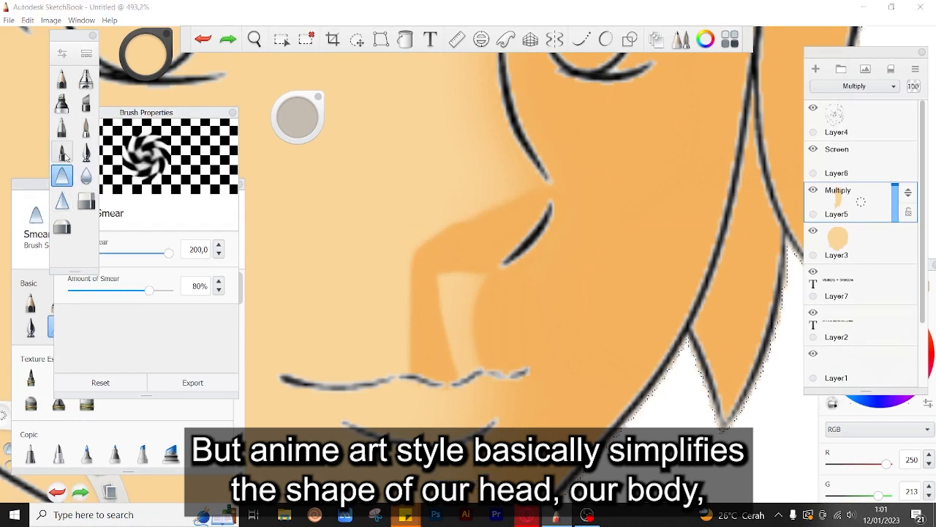
Step: Soften the edges of the nose and upper-lip shadows with the Soft Eraser at size 9.0
left_click(62, 226)
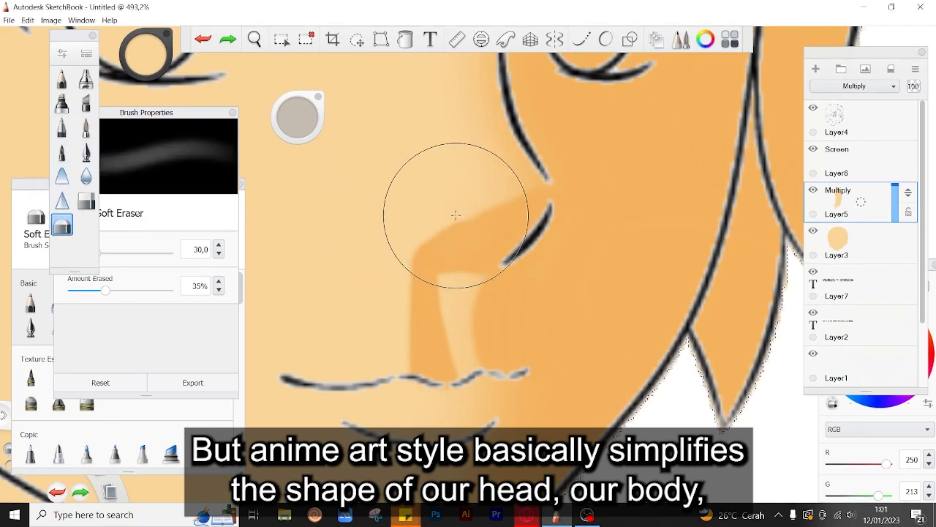
key("bracketleft")
key("bracketleft")
key("bracketleft")
key("bracketleft")
key("bracketleft")
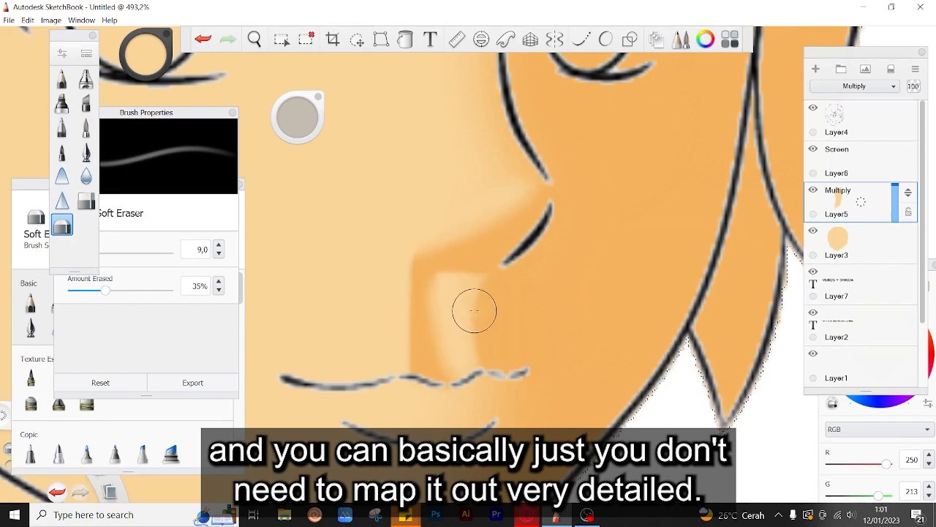
Step: Fade out the detailed shadow between nose and mouth and on the nose tip with the Soft Eraser
scroll(439, 407, "down", 6)
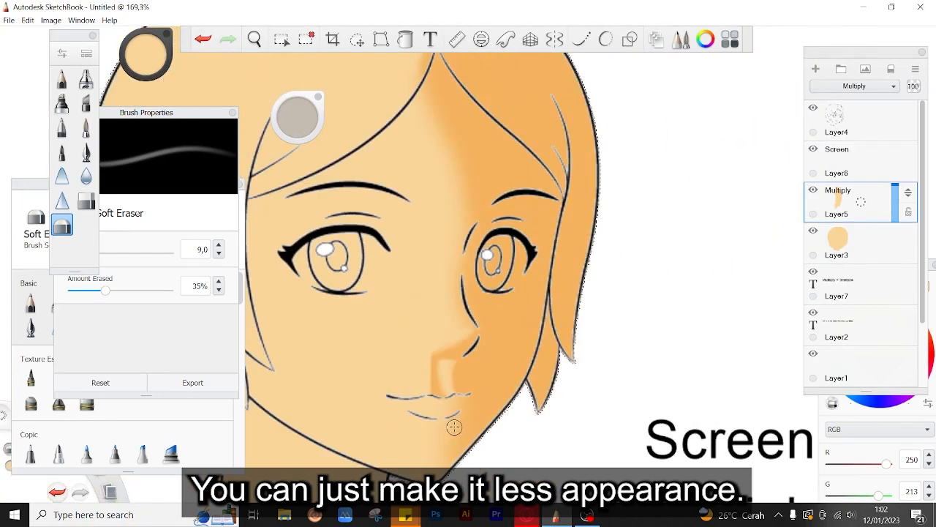
scroll(454, 428, "up", 2)
scroll(431, 402, "down", 5)
scroll(439, 424, "up", 5)
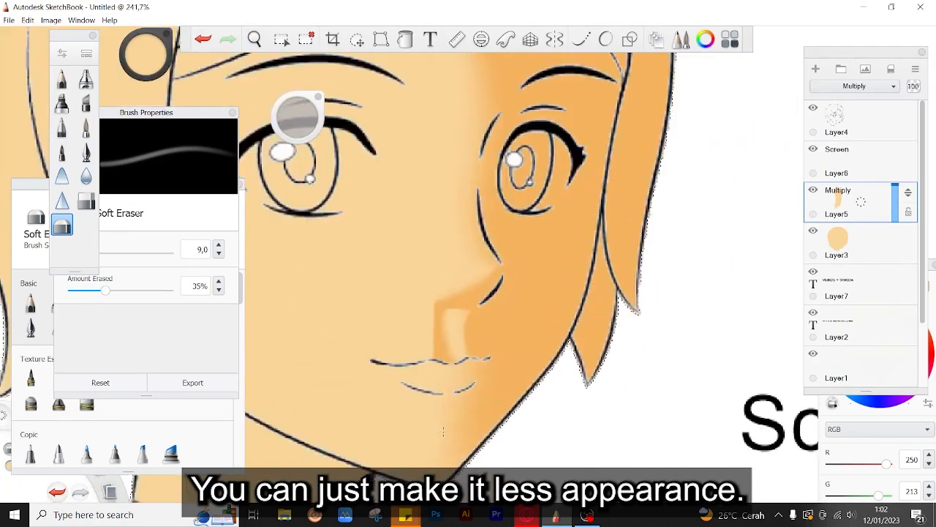
scroll(443, 431, "up", 3)
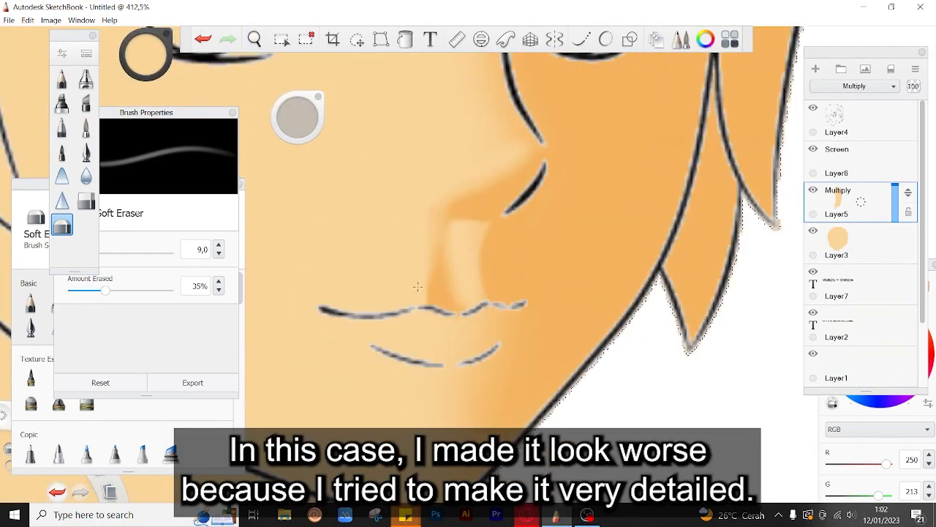
mouse_move(424, 309)
left_mouse_down()
mouse_move(449, 218)
mouse_move(440, 300)
mouse_move(443, 234)
mouse_move(461, 307)
mouse_move(481, 325)
mouse_move(460, 284)
mouse_move(478, 244)
left_mouse_up()
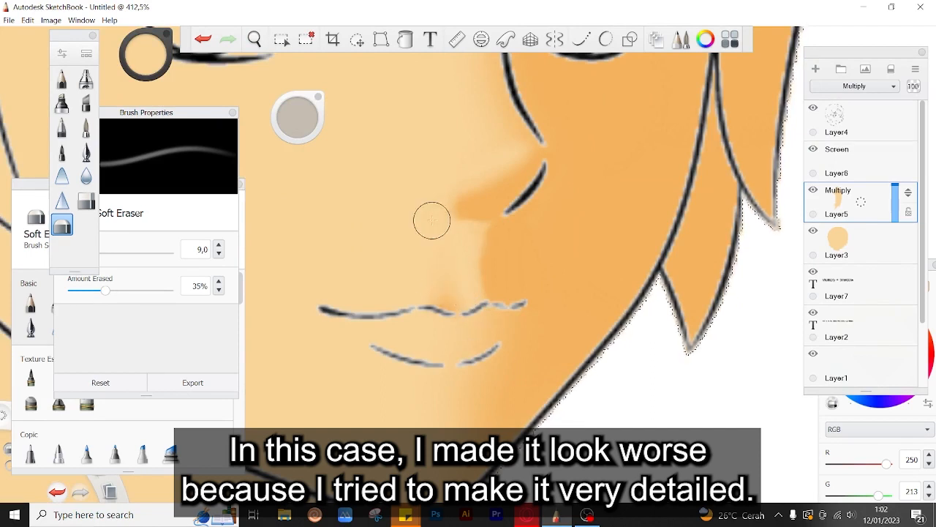
left_click_drag(472, 204, 515, 180)
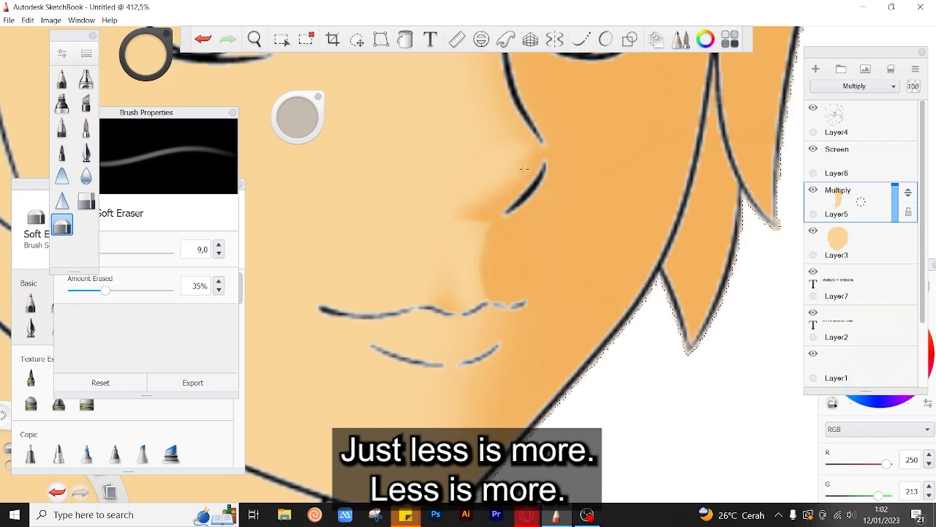
Step: Enlarge the Paintbrush to size 30.8 and paint a shadow band along the jawline and across the neck
scroll(522, 250, "down", 8)
scroll(515, 245, "up", 8)
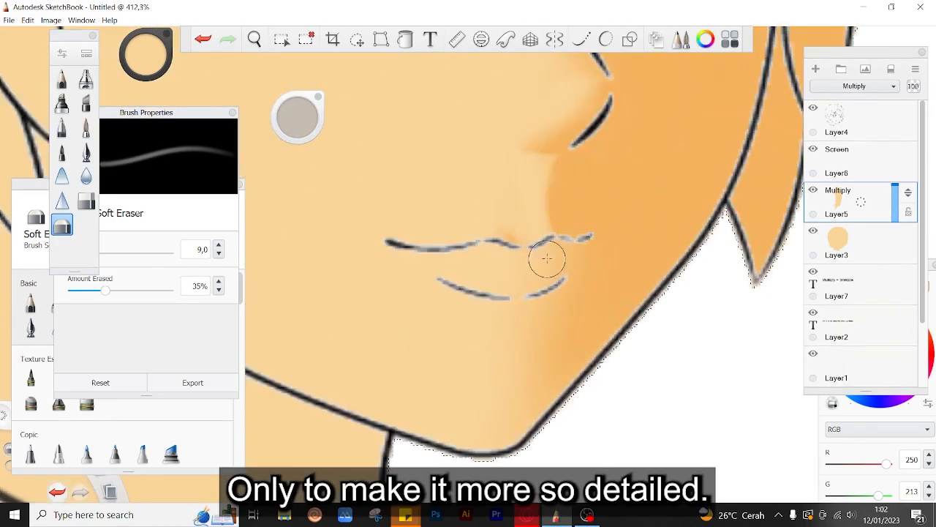
scroll(547, 259, "down", 10)
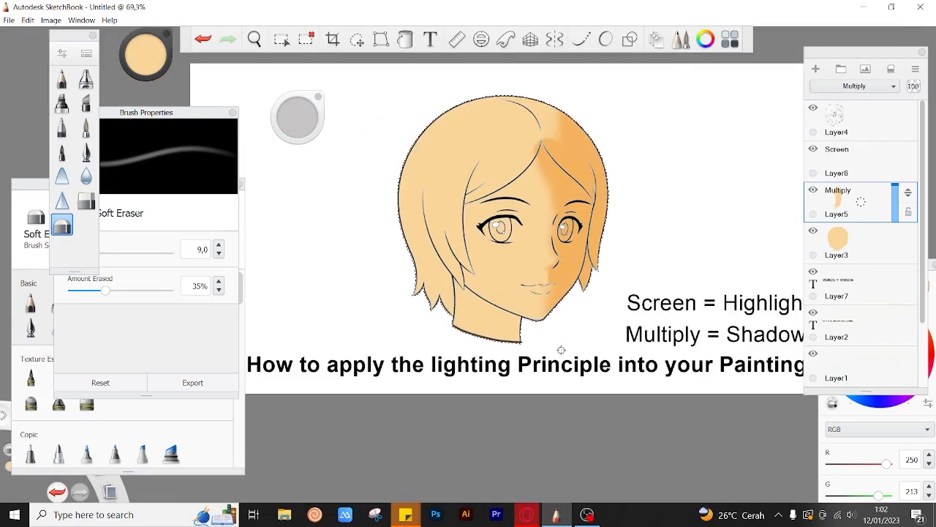
scroll(517, 331, "up", 7)
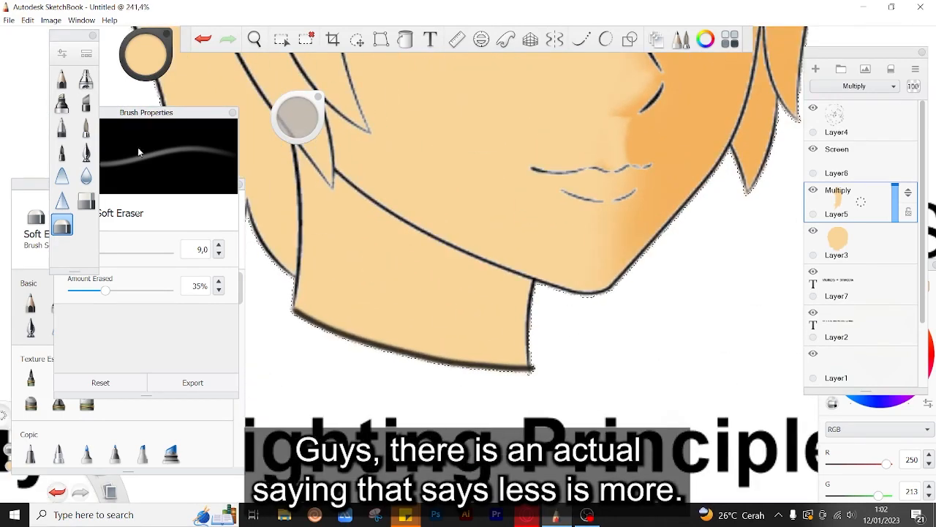
left_click(86, 128)
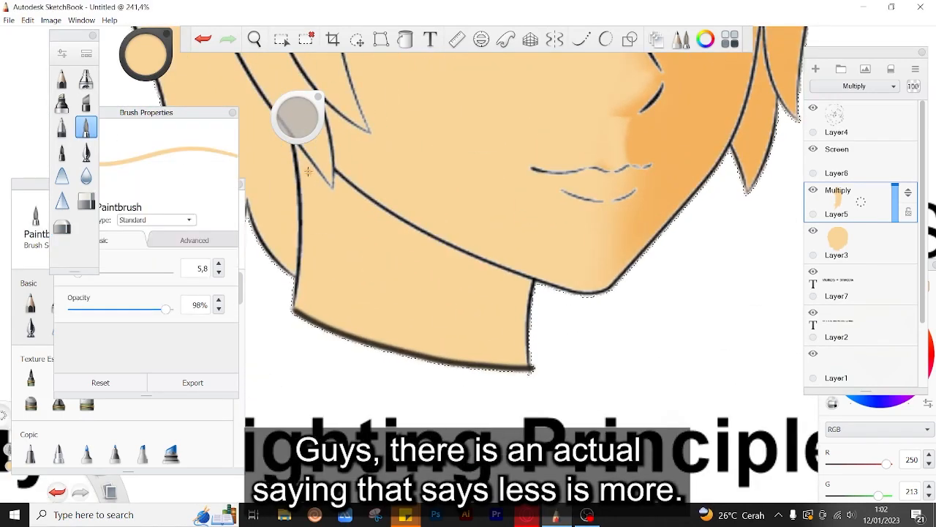
key("bracketright")
key("bracketright")
key("bracketright")
key("bracketright")
key("bracketright")
left_click_drag(308, 171, 489, 316)
key("bracketright")
key("bracketright")
key("bracketright")
key("bracketright")
key("bracketright")
key("bracketright")
key("bracketright")
key("bracketright")
key("bracketright")
key("bracketright")
left_click(317, 177)
key("bracketright")
key("bracketright")
key("bracketright")
key("bracketright")
key("bracketright")
key("bracketright")
key("bracketright")
key("bracketright")
key("bracketright")
key("bracketright")
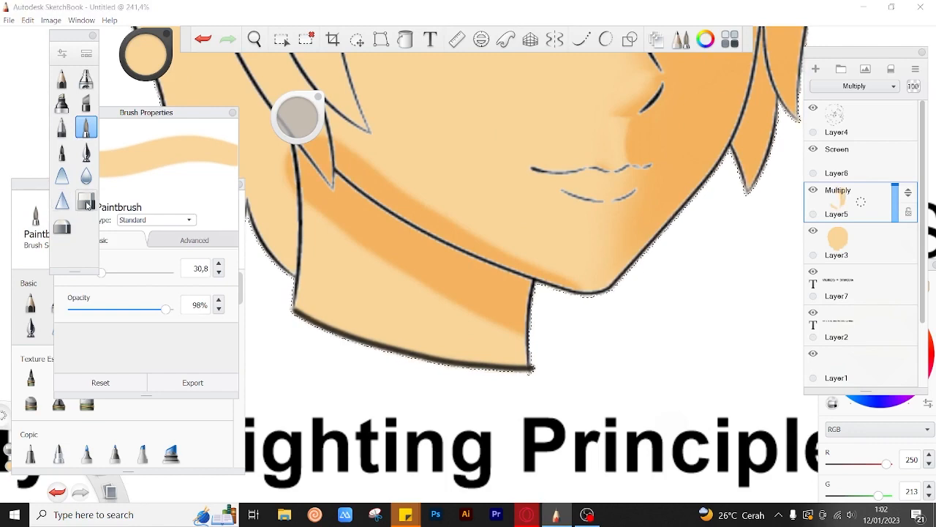
Step: Try to trim the shadow above the jawline with the Hard Eraser at size 20.0, and undo the neck shadow strokes
key("e")
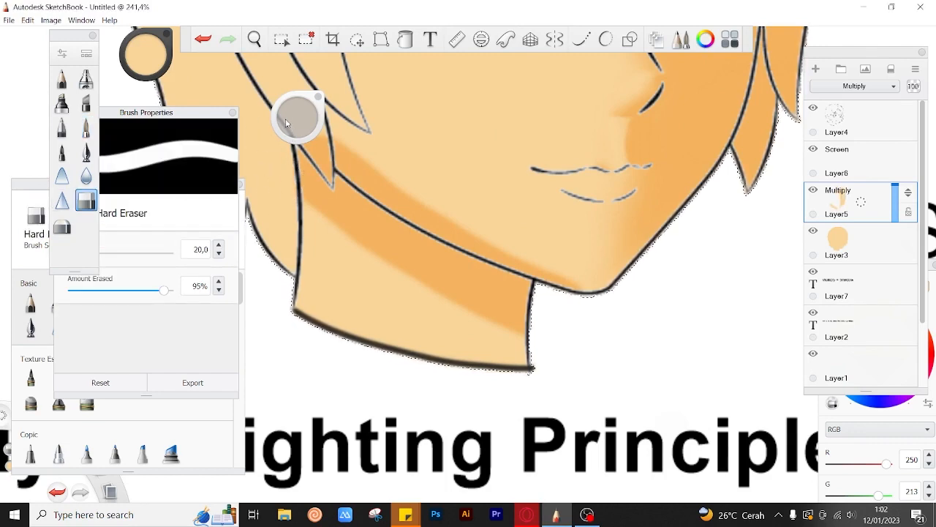
left_click_drag(286, 123, 458, 176)
key("ctrl+z")
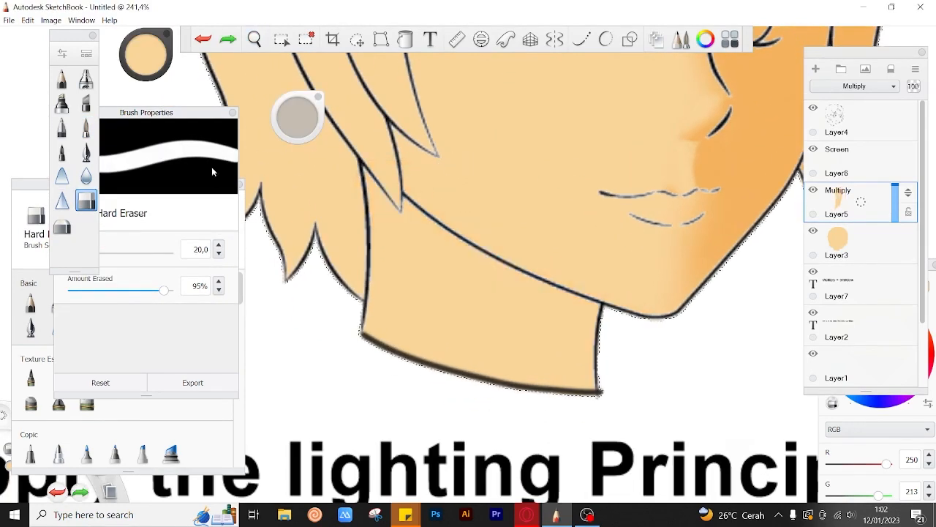
Step: Paint a diagonal neck shadow from below the ear to the neck base, and erase its overspill above the jawline with the Hard Eraser
left_click(85, 127)
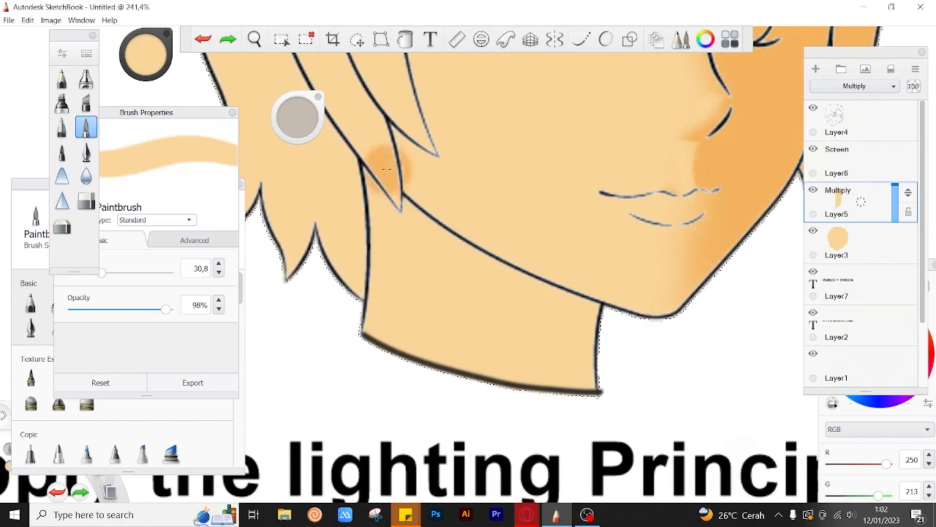
left_click_drag(377, 156, 627, 398)
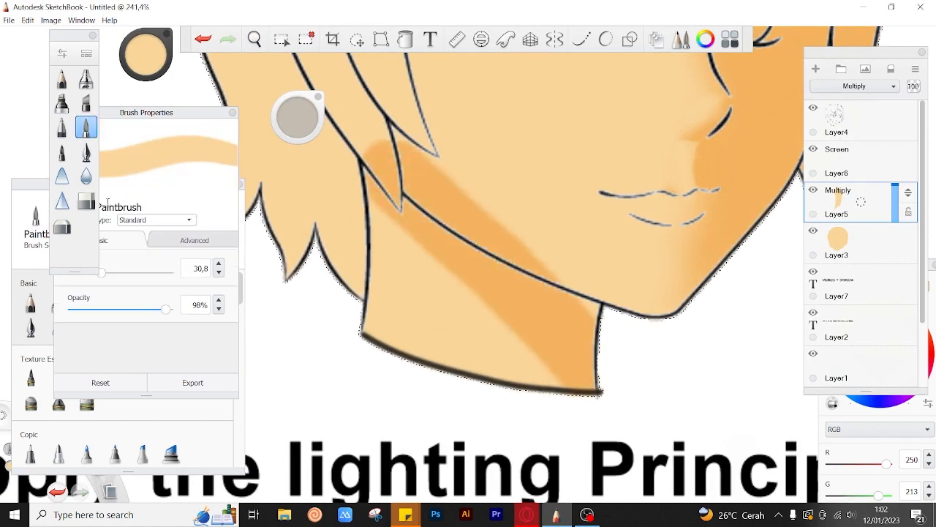
left_click(86, 202)
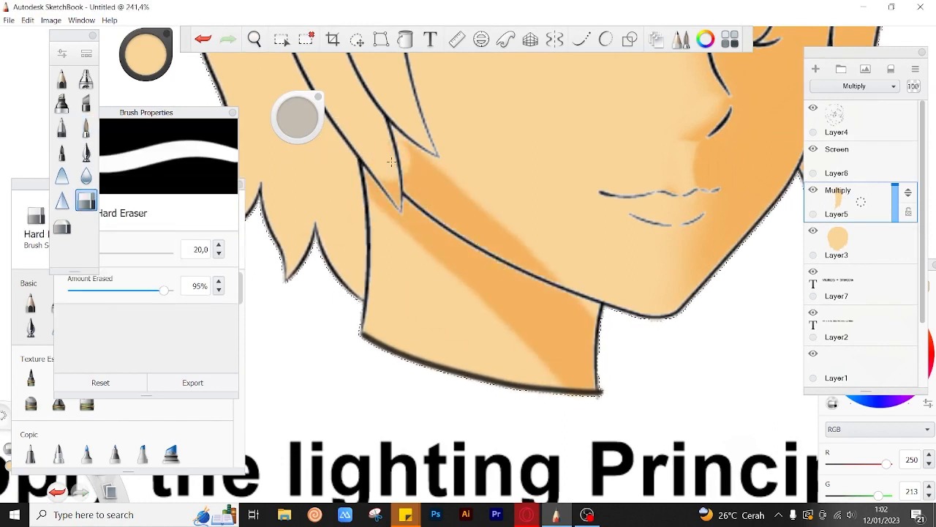
left_click_drag(391, 161, 491, 232)
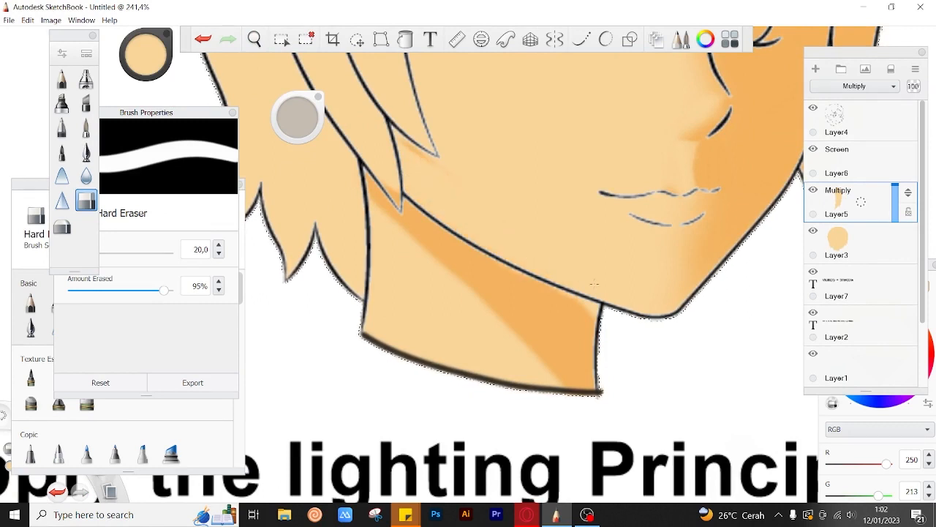
Step: Paint a shadow along the chin and lower jaw with the Paintbrush, and fade its upper border with the Soft Eraser
left_click(85, 127)
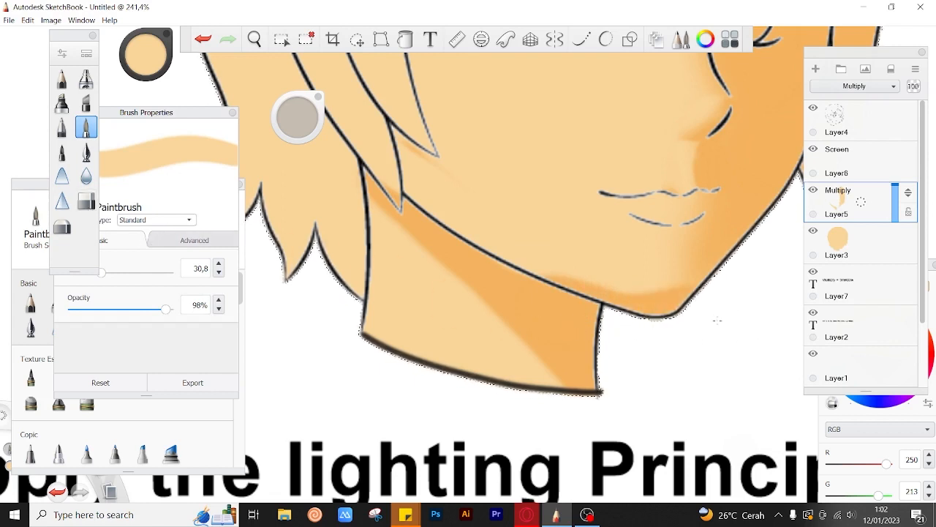
left_click(62, 227)
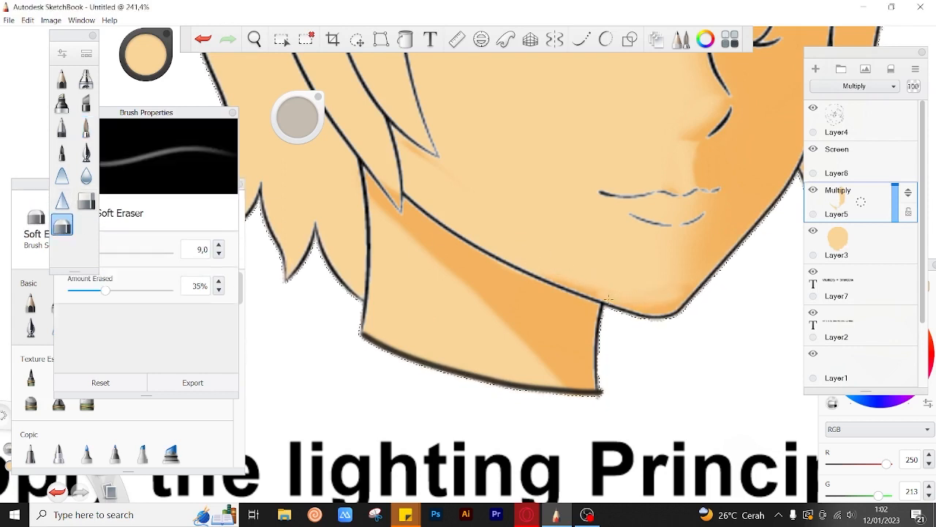
scroll(537, 251, "down", 5)
scroll(526, 247, "up", 5)
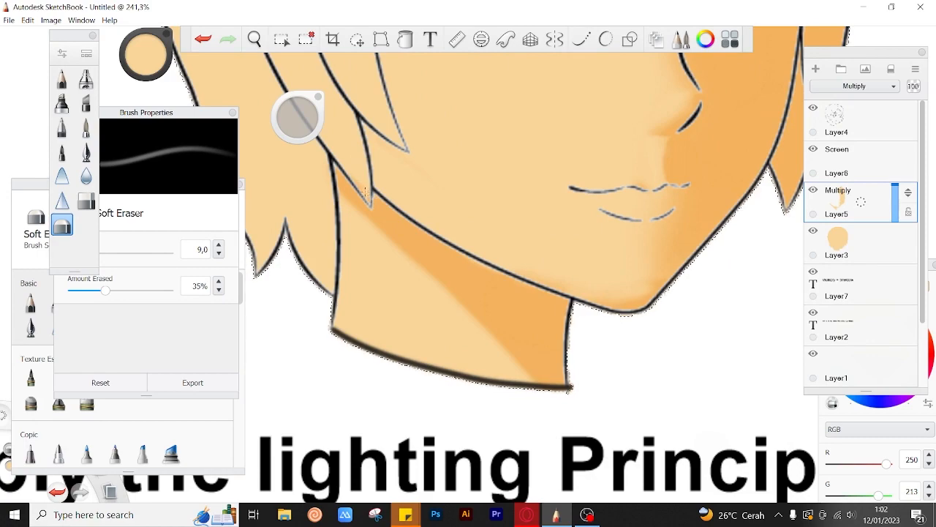
scroll(412, 180, "down", 8)
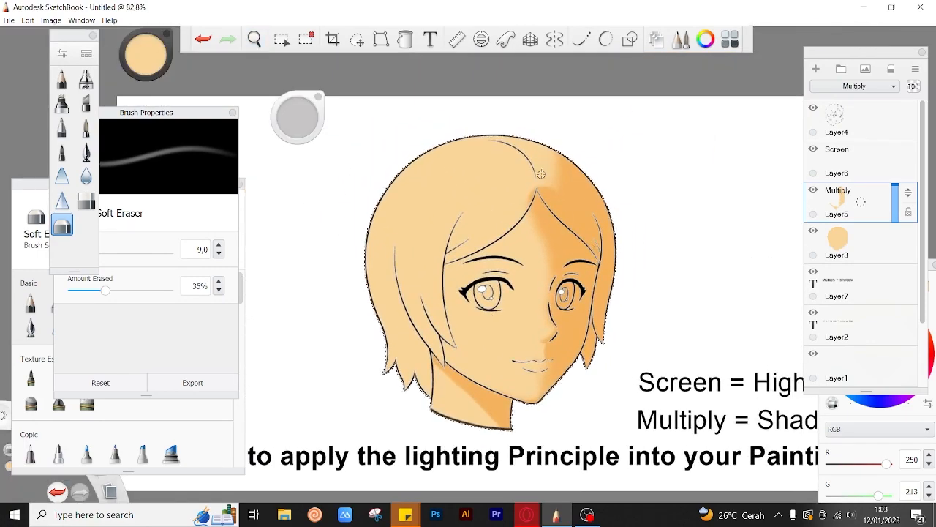
Step: Enlarge the Blur brush to size 30.0 and soften the shadow border down the forehead and face on the Multiply layer
scroll(566, 196, "up", 3)
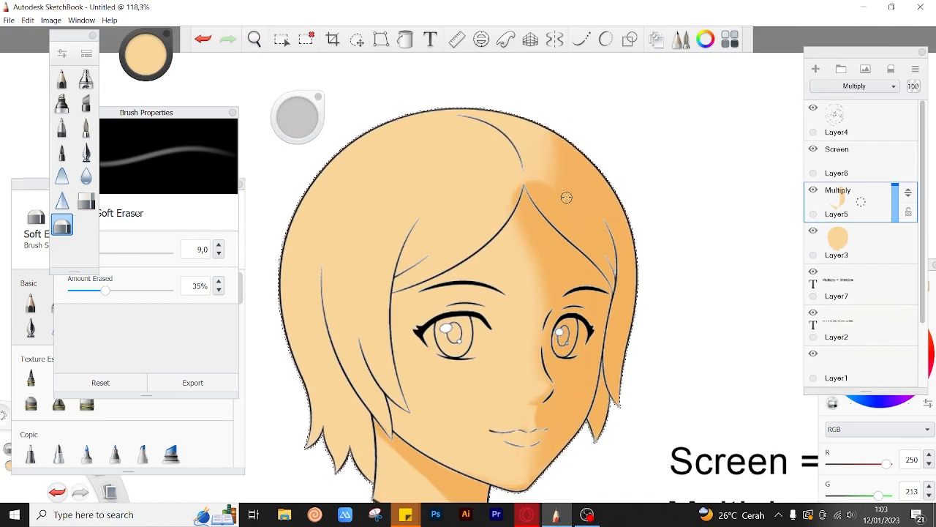
left_click(85, 176)
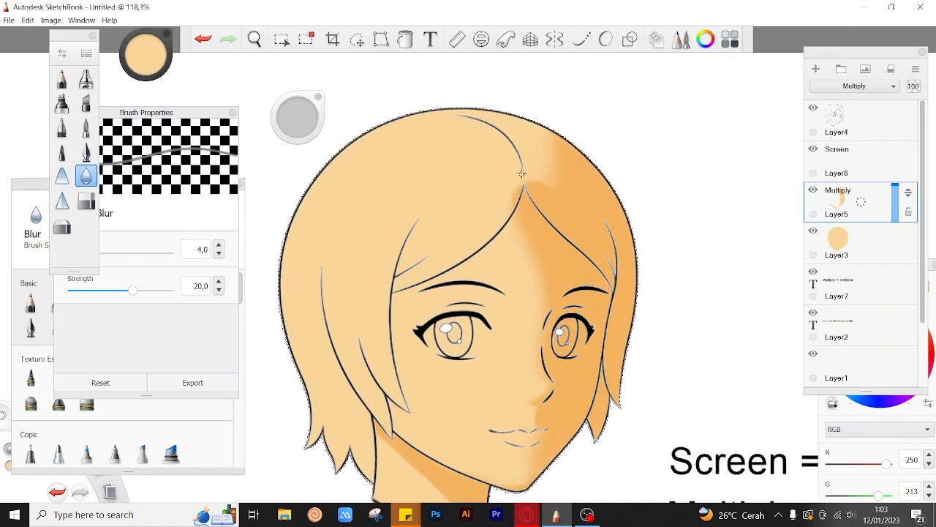
key("bracketright")
key("bracketright")
key("bracketright")
key("bracketright")
key("bracketright")
key("bracketright")
key("bracketright")
key("bracketright")
key("bracketright")
key("bracketright")
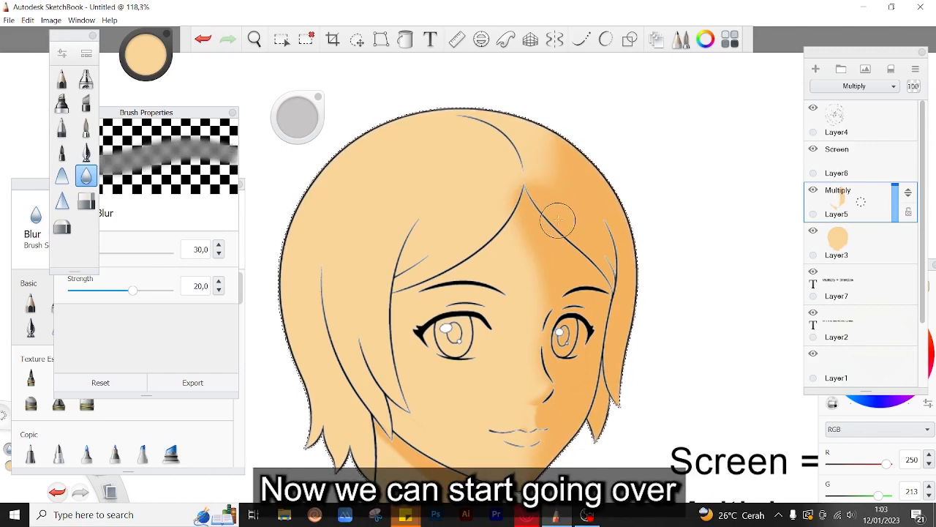
scroll(556, 249, "down", 1)
scroll(543, 295, "up", 2)
scroll(563, 311, "up", 1)
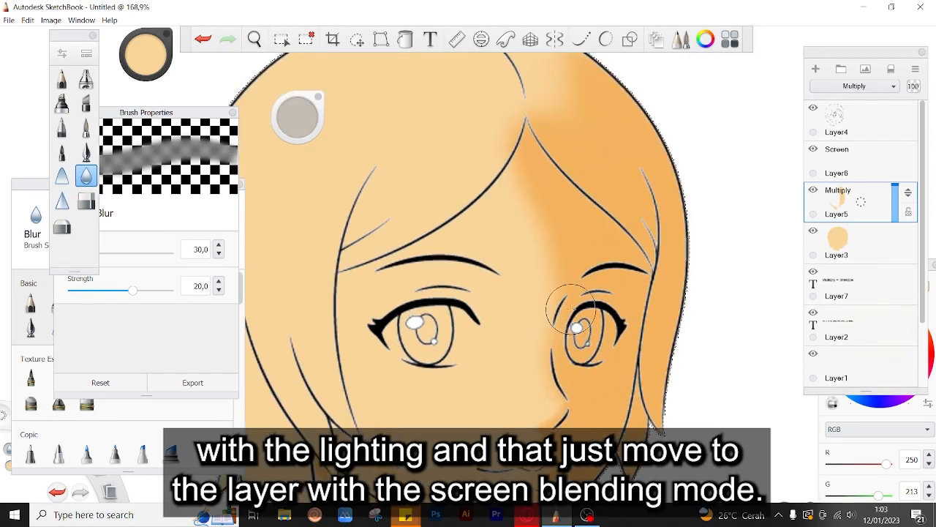
scroll(528, 324, "down", 3)
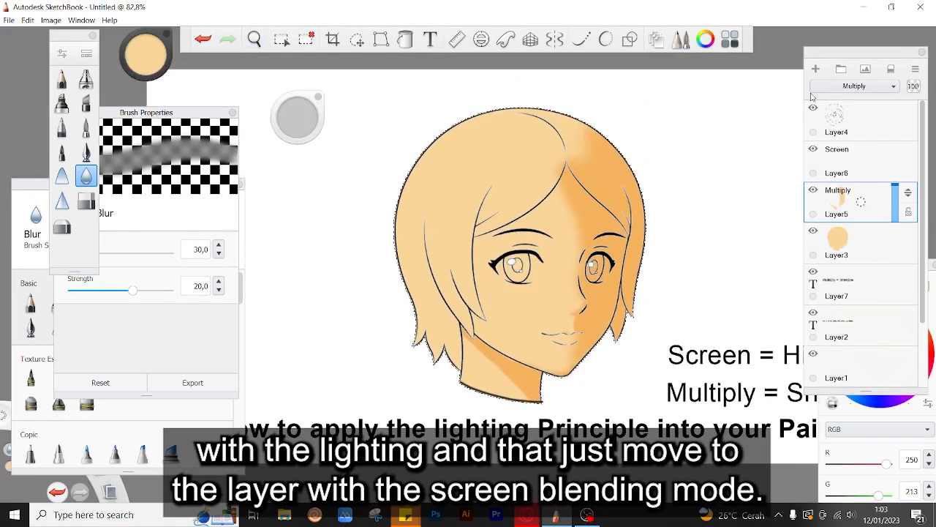
Step: Switch to the Screen layer and choose the Airbrush for painting highlights
left_click(875, 175)
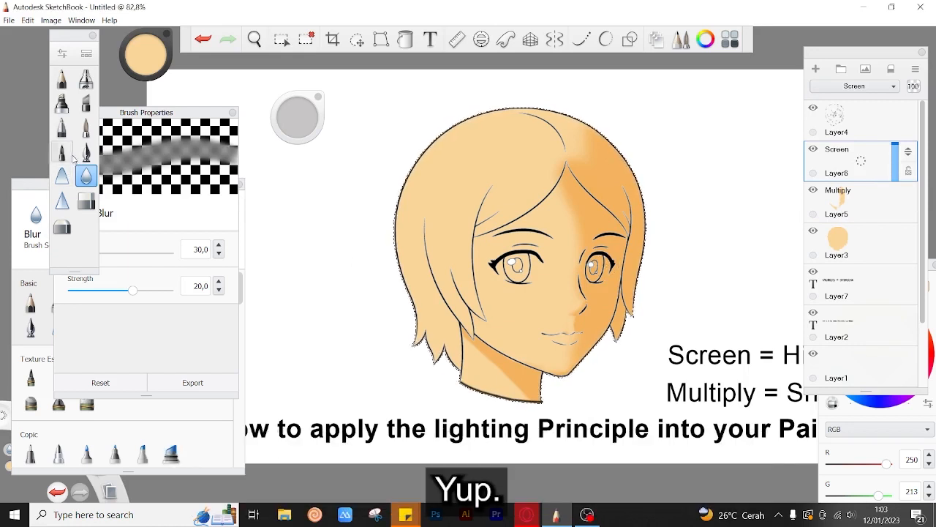
left_click(86, 81)
scroll(539, 296, "up", 5)
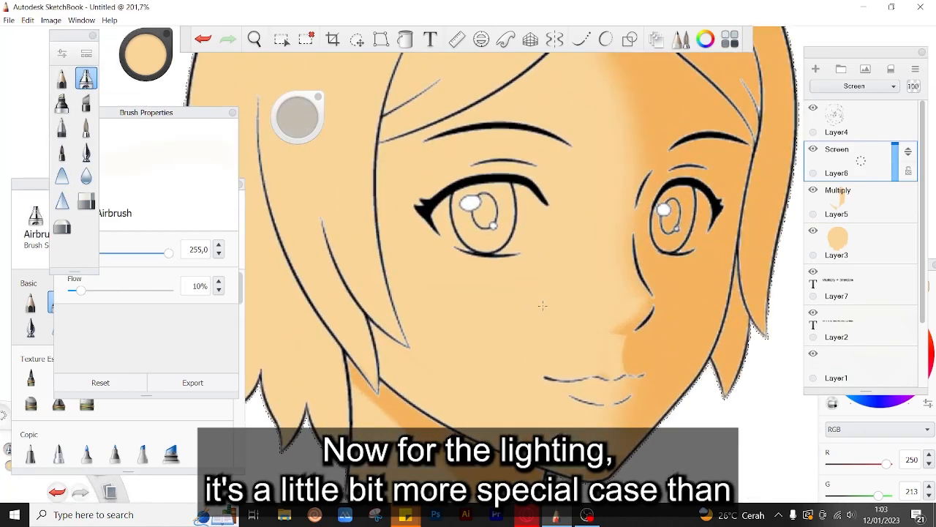
scroll(518, 256, "up", 1)
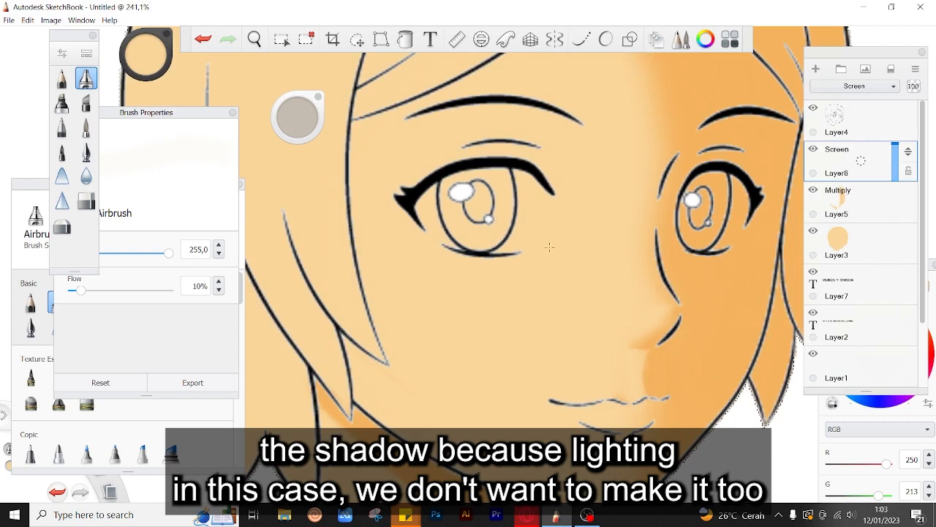
scroll(513, 235, "down", 3)
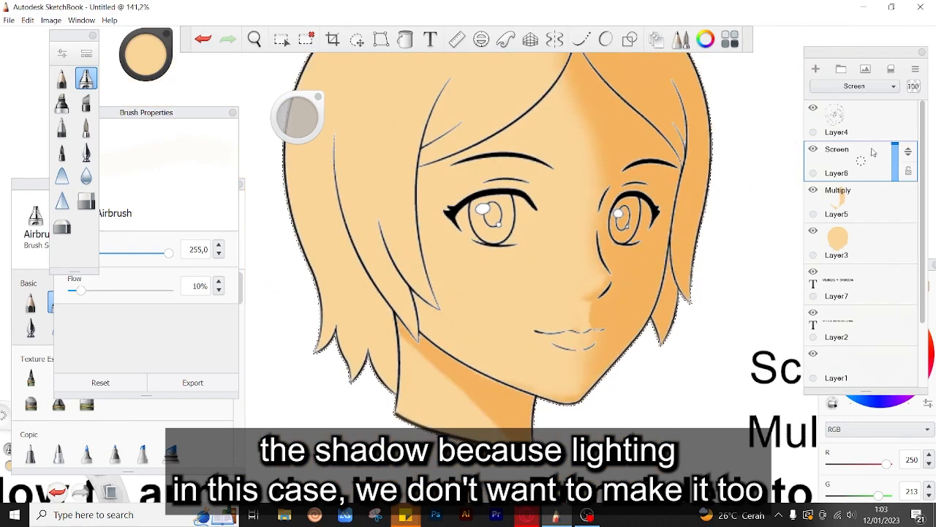
left_click(886, 427)
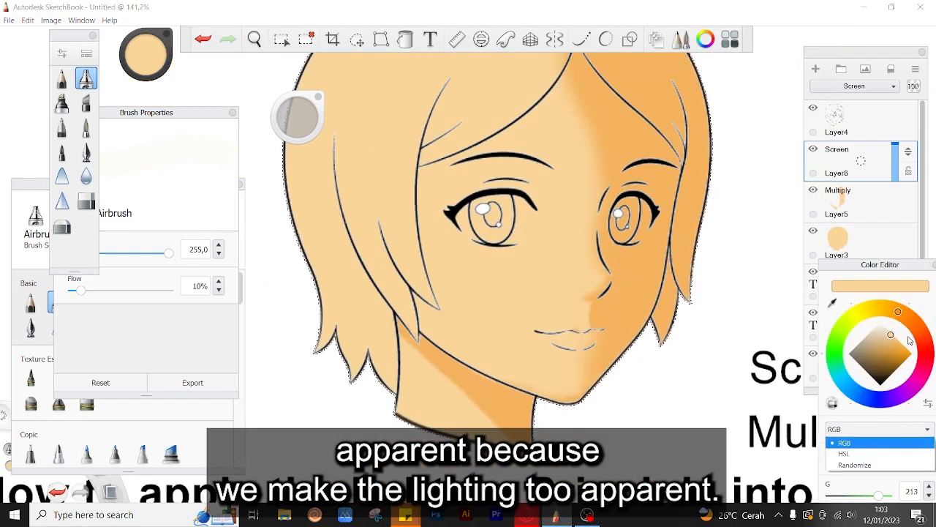
left_click(877, 430)
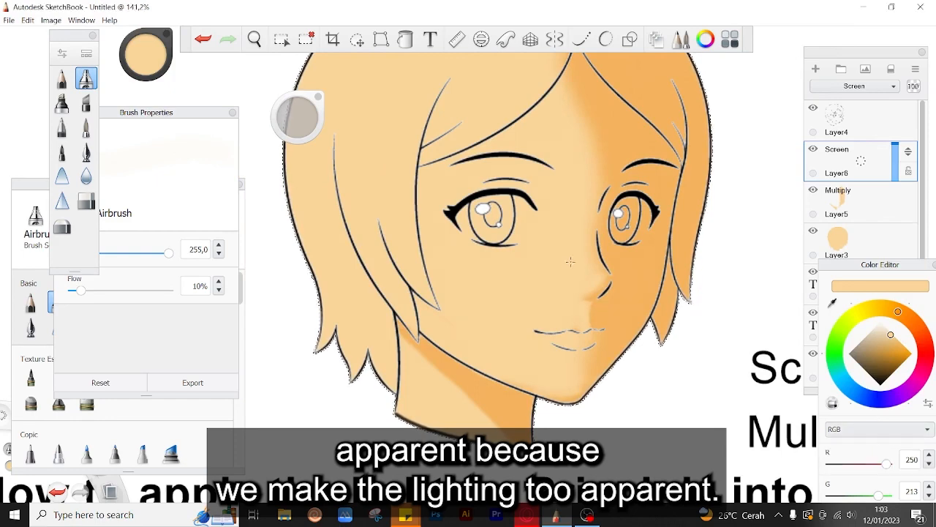
left_click(842, 177)
scroll(523, 219, "down", 3)
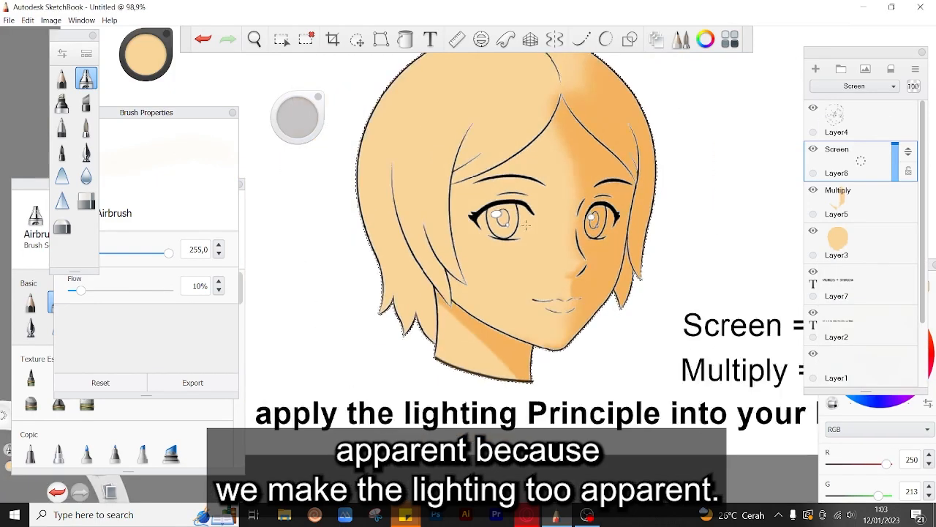
left_click_drag(509, 190, 517, 250)
scroll(511, 272, "up", 1)
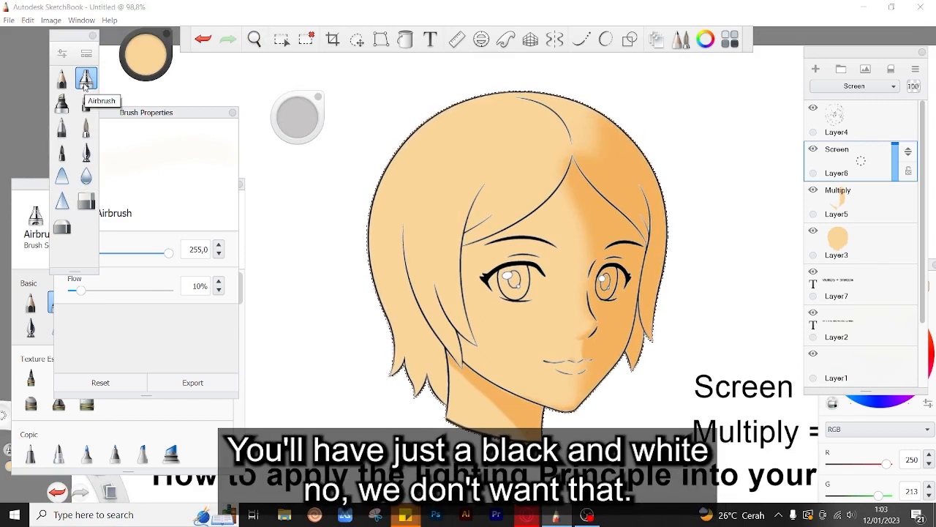
scroll(461, 271, "down", 1)
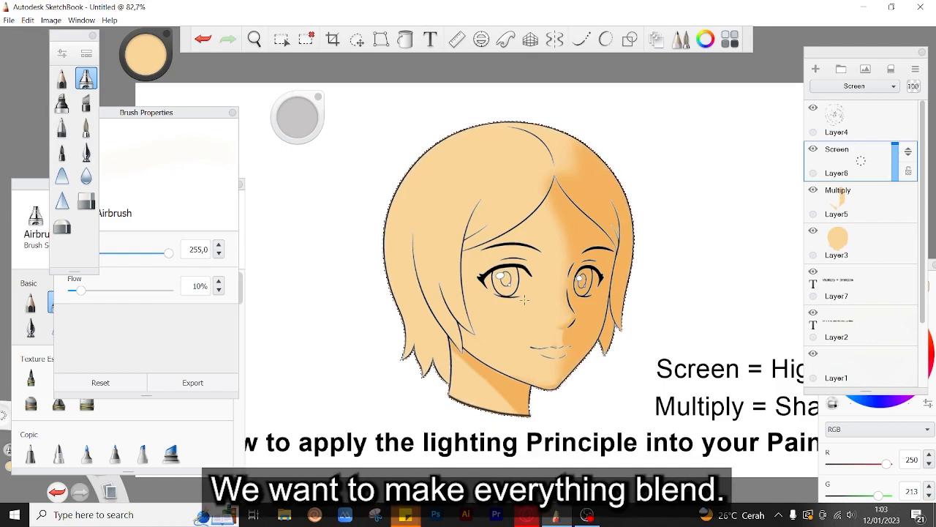
scroll(557, 276, "up", 2)
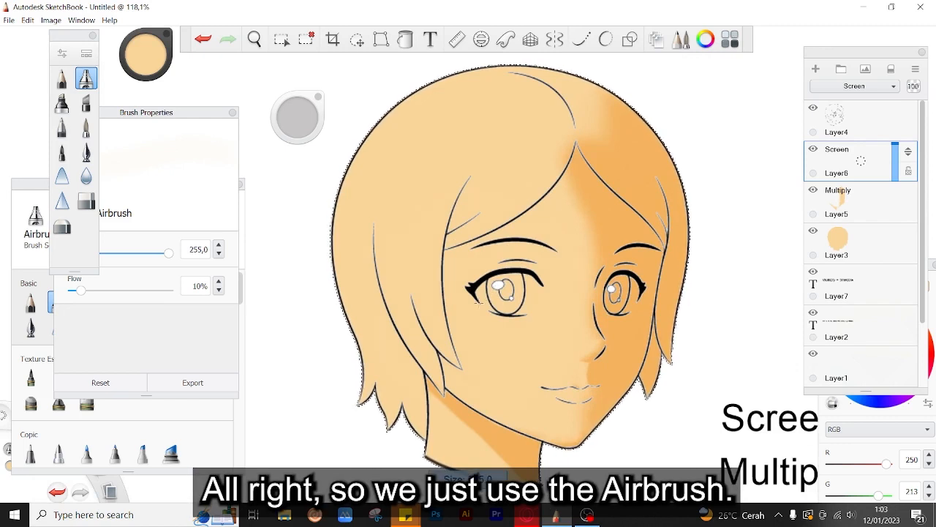
Step: Try broad airbrush highlights over the lit side of the face with brush sizes 130.0 and 255.0
key("bracketright")
key("bracketright")
key("bracketright")
key("bracketright")
key("bracketright")
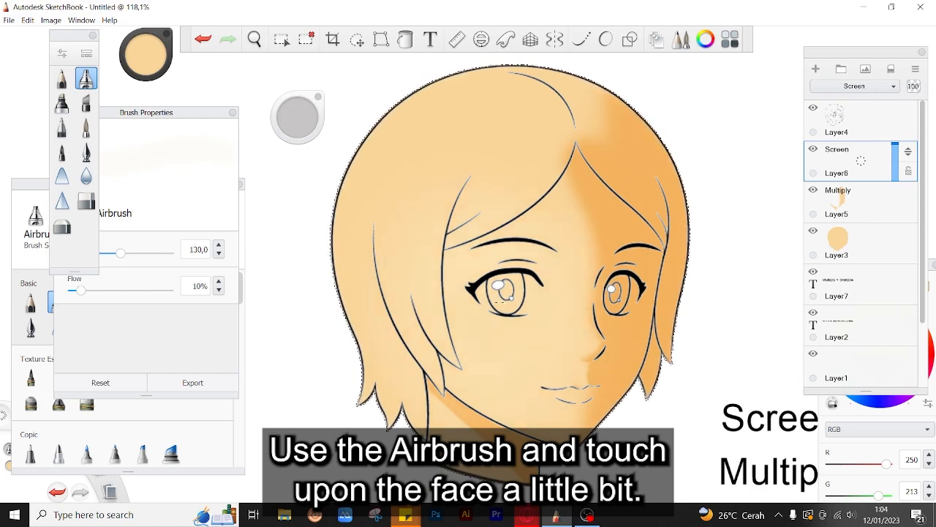
key("ctrl+z")
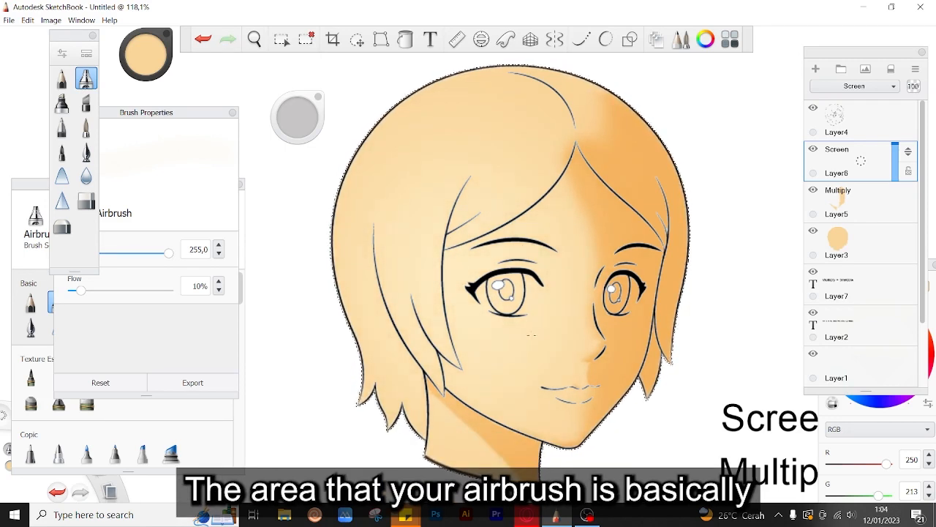
Step: Try smaller airbrush highlights near the nose at sizes 80.0 and 90.0, and undo the Screen layer's highlight strokes
scroll(531, 336, "up", 5)
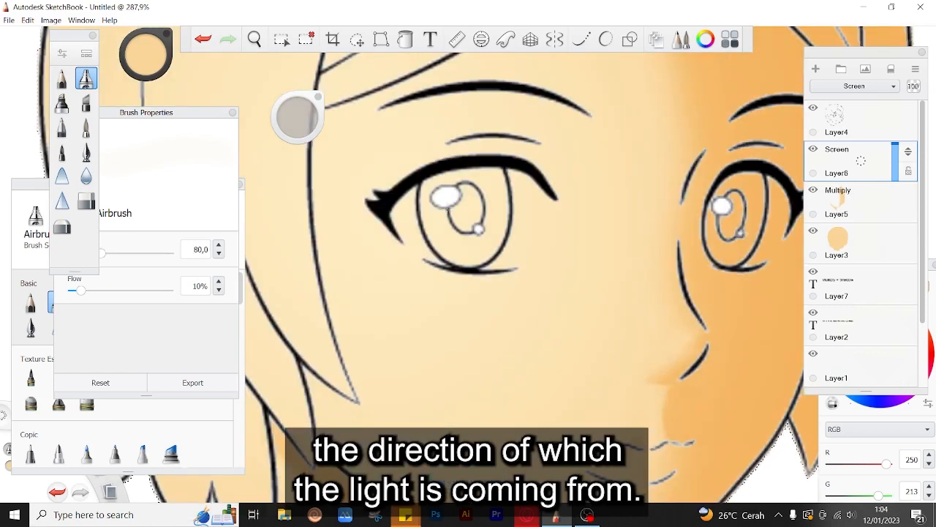
scroll(457, 247, "down", 3)
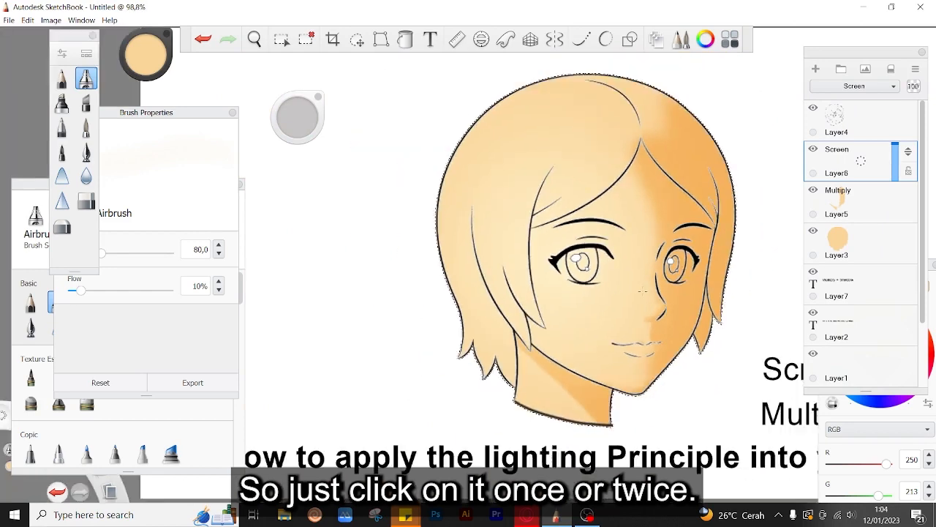
scroll(656, 285, "up", 5)
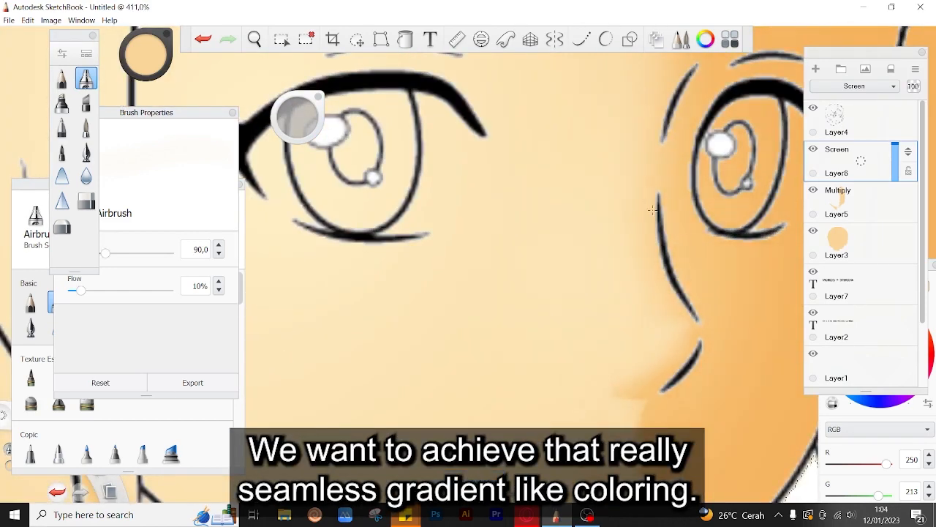
scroll(616, 375, "down", 8)
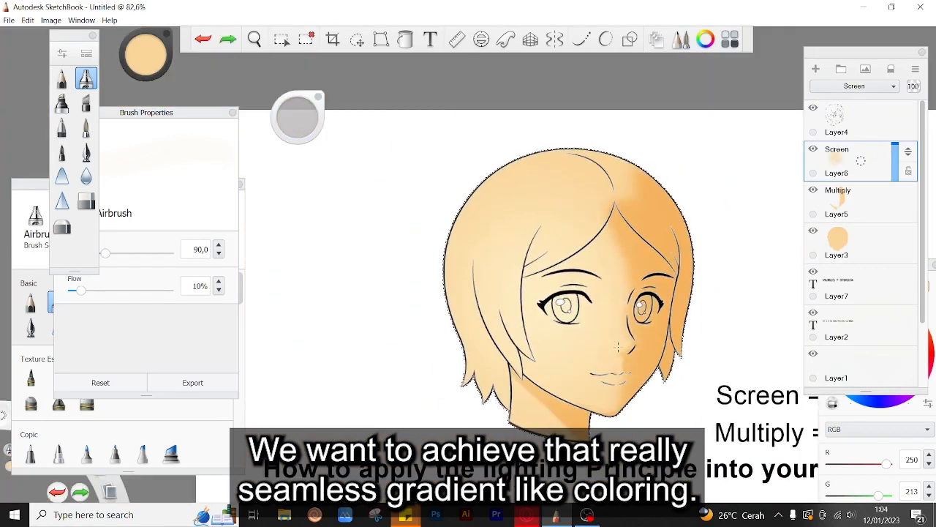
left_click(861, 201)
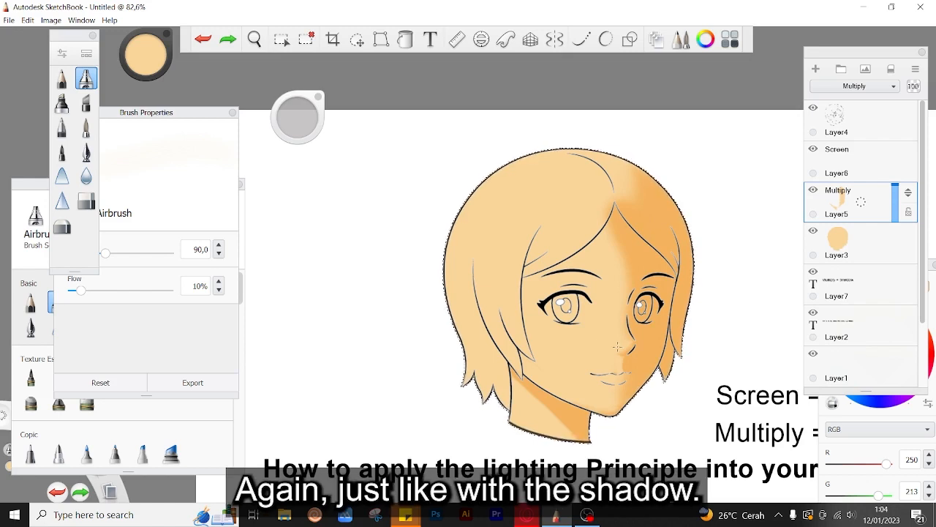
left_click(861, 160)
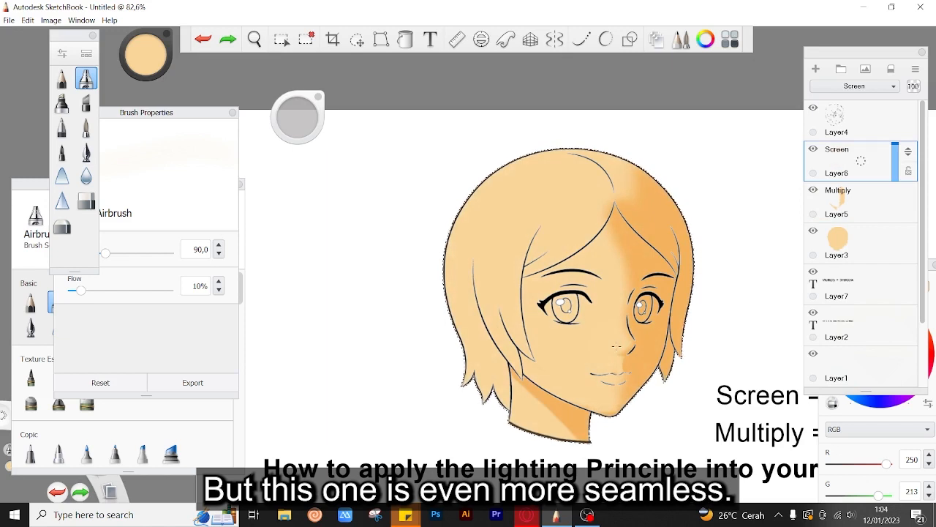
Step: Airbrush a subtle highlight over the lit side of the face on the Screen layer at size 150.0
key("bracketright")
key("bracketright")
key("bracketright")
key("bracketright")
key("bracketright")
key("bracketright")
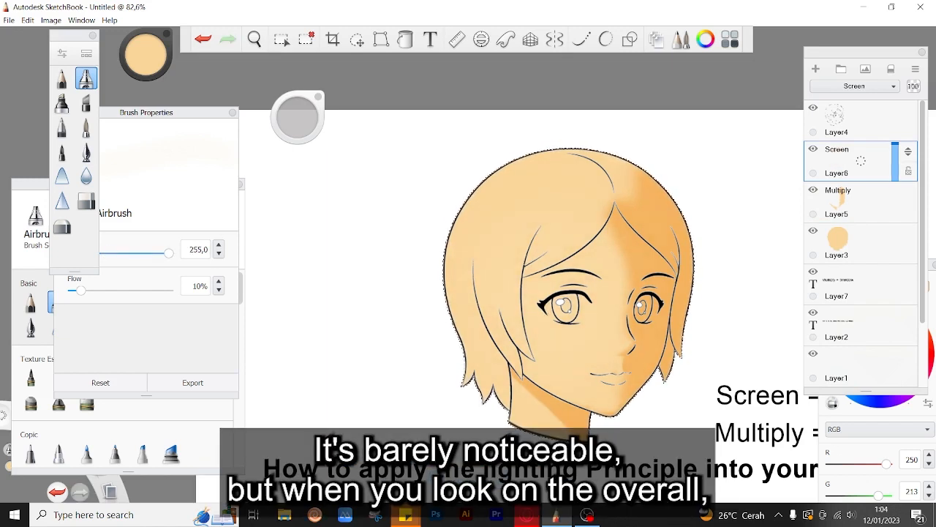
scroll(585, 329, "up", 3)
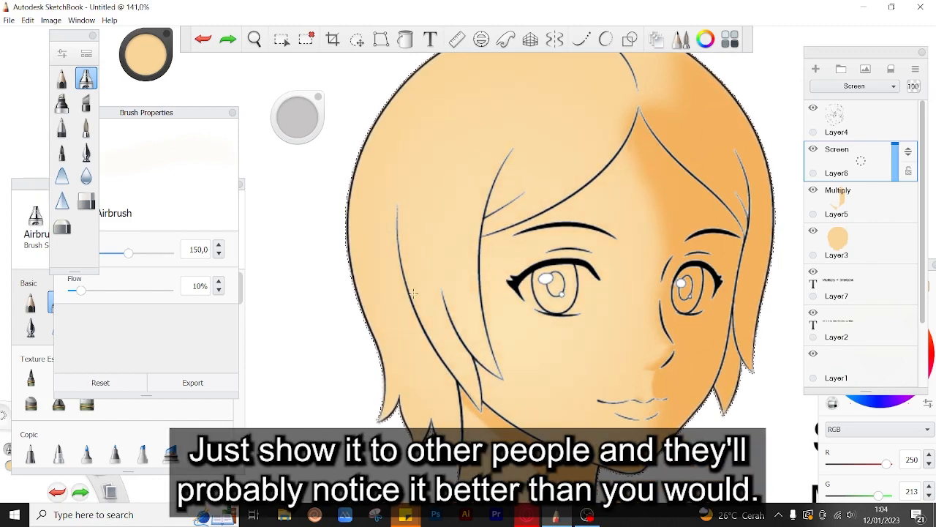
Step: Paint two highlights above the mouth line and one on the lower lip with the Marker at size 6.0
scroll(644, 403, "up", 4)
scroll(667, 415, "up", 6)
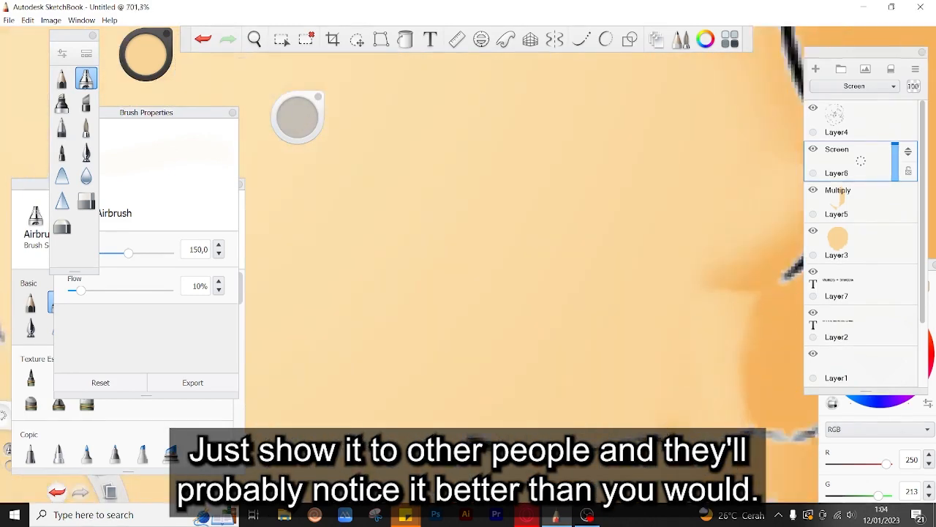
left_click_drag(567, 417, 542, 314)
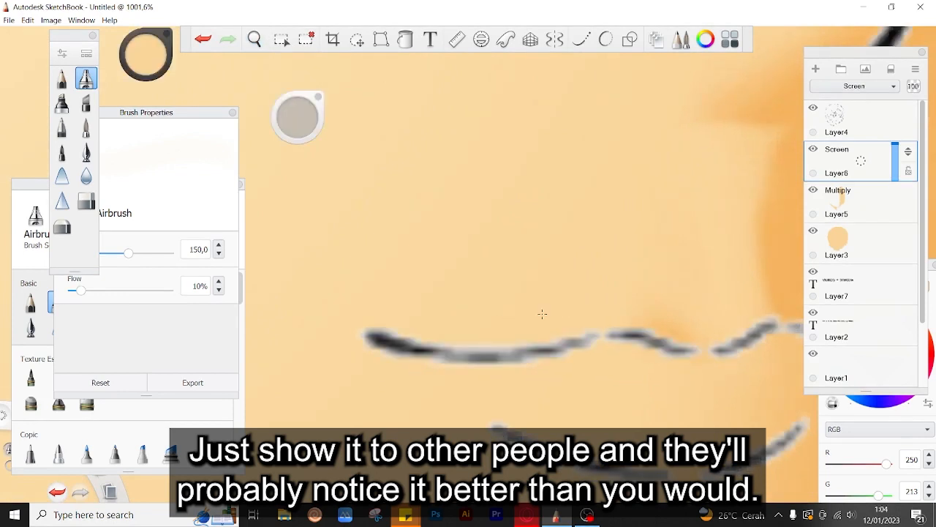
left_click(62, 104)
key("bracketleft")
key("bracketleft")
key("bracketleft")
key("bracketleft")
key("bracketleft")
key("bracketleft")
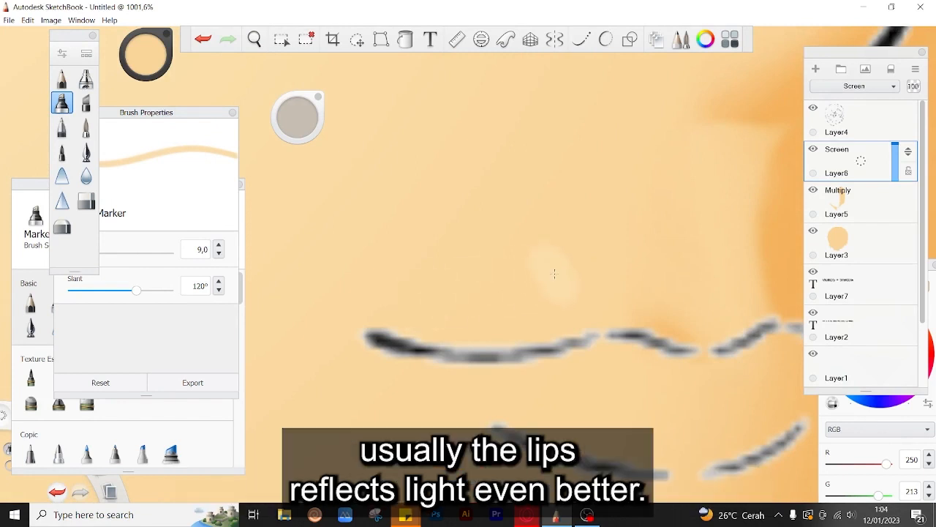
key("bracketleft")
mouse_move(440, 296)
left_mouse_down()
mouse_move(511, 299)
mouse_move(555, 278)
left_mouse_up()
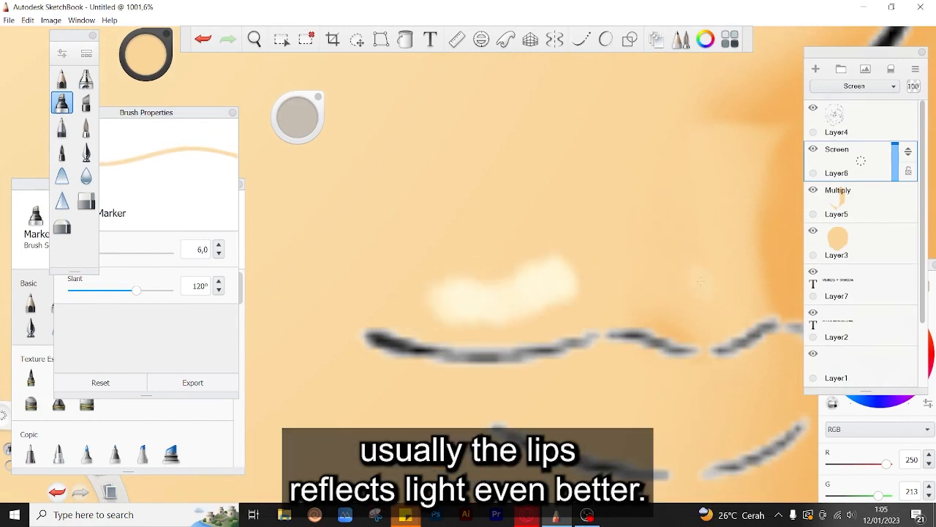
left_click_drag(710, 265, 730, 292)
mouse_move(624, 373)
left_mouse_down()
mouse_move(645, 404)
mouse_move(612, 386)
mouse_move(567, 395)
left_mouse_up()
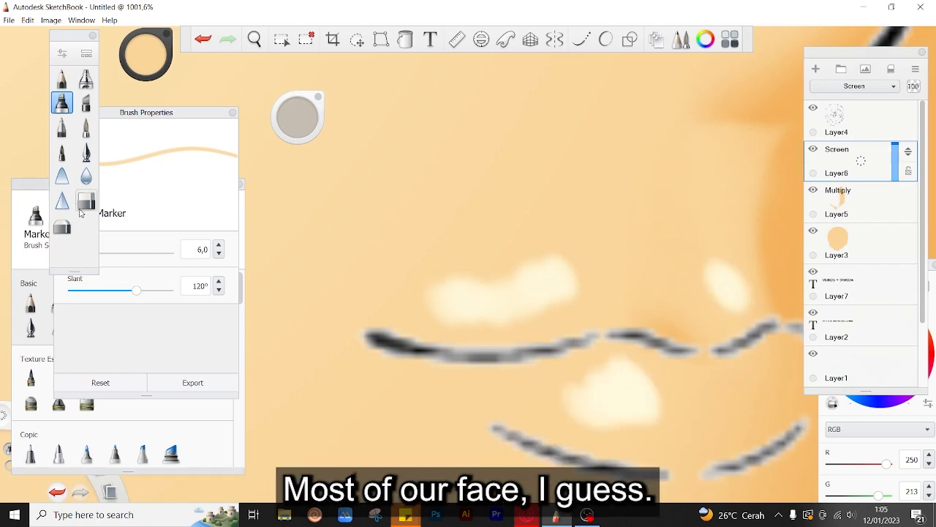
Step: Soften the two highlights above the mouth line with the Blur tool at size 7.0
left_click(61, 228)
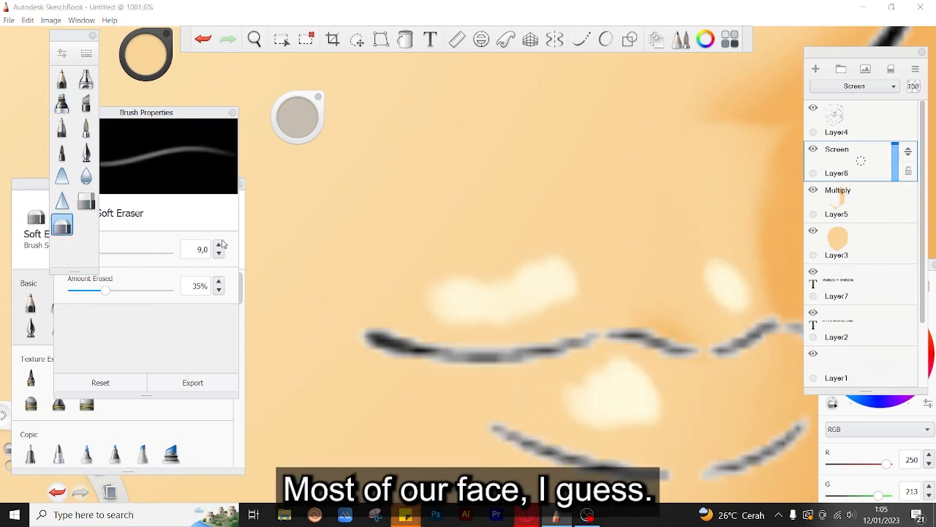
left_click(86, 176)
key("bracketleft")
key("bracketleft")
key("bracketleft")
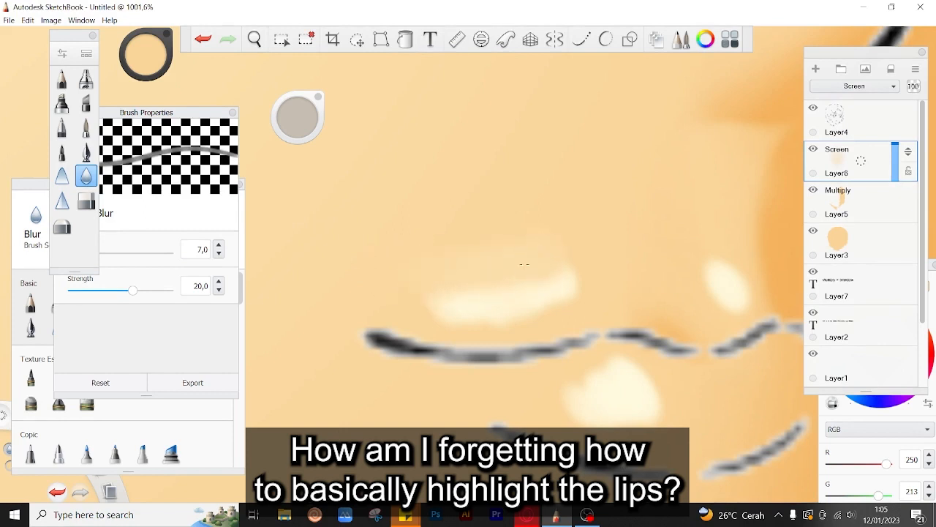
left_click_drag(506, 319, 448, 332)
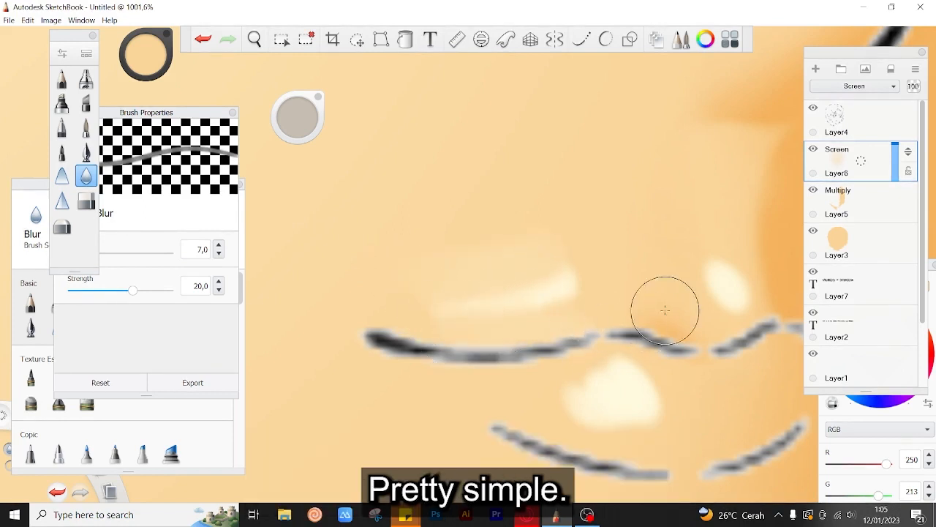
mouse_move(564, 407)
left_mouse_down()
mouse_move(620, 375)
mouse_move(648, 382)
mouse_move(654, 415)
left_mouse_up()
key("ctrl+z")
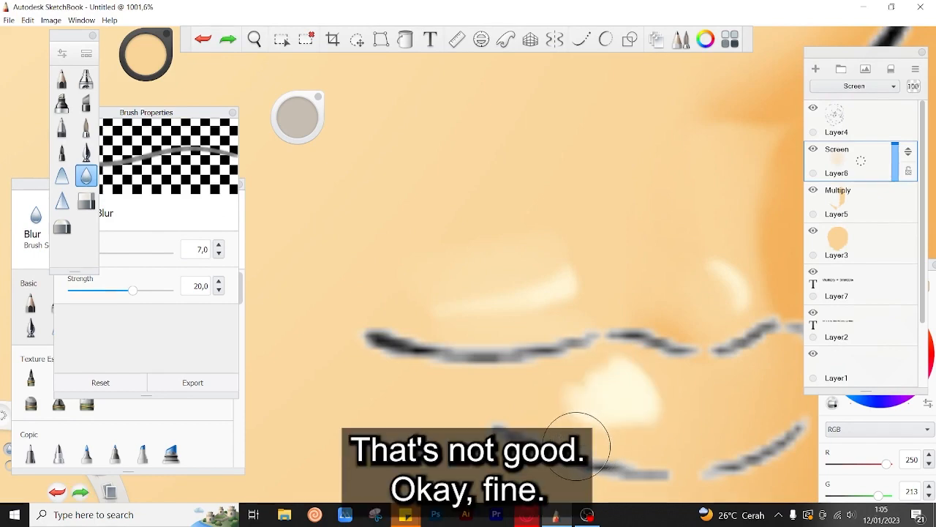
Step: Smear the highlights around the mouth line with the Smear tool at size 7.0
scroll(527, 409, "down", 5)
scroll(497, 358, "up", 3)
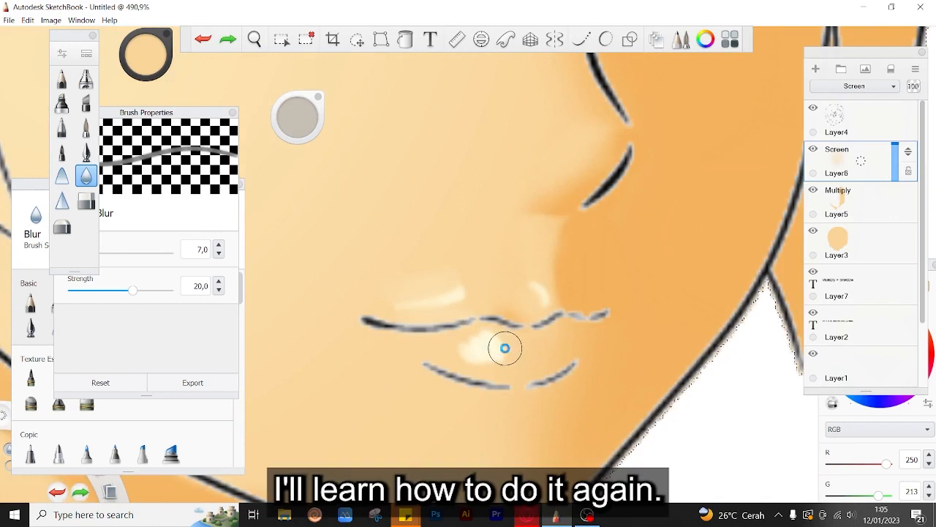
scroll(502, 347, "up", 2)
left_click(61, 175)
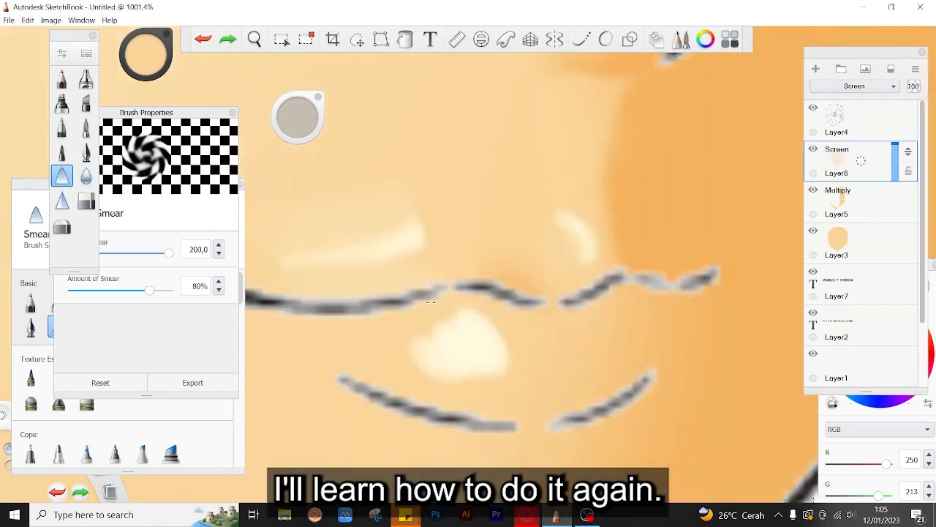
key("ctrl+z")
left_click_drag(488, 380, 485, 317)
key("ctrl+z")
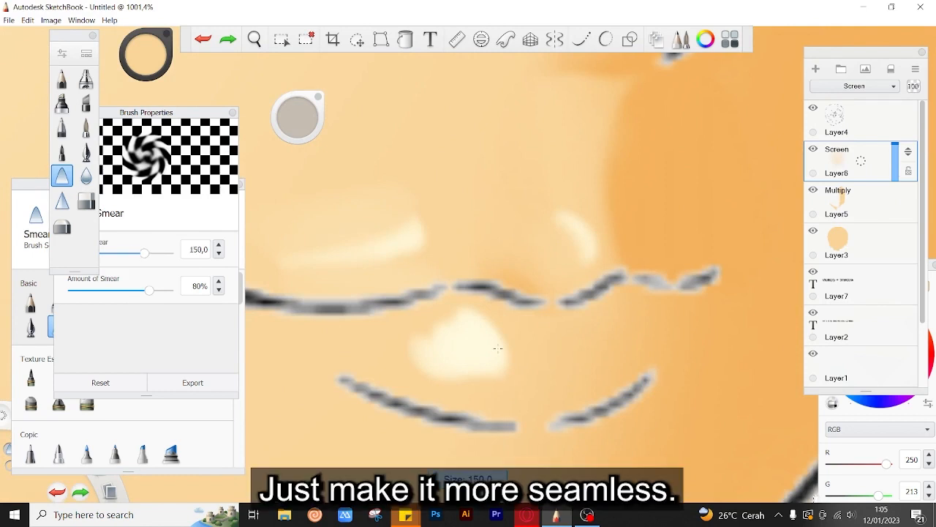
key("bracketleft")
key("bracketleft")
key("bracketleft")
key("bracketleft")
key("bracketleft")
key("bracketleft")
key("bracketleft")
key("bracketleft")
key("bracketleft")
key("bracketleft")
key("bracketleft")
key("bracketleft")
key("bracketleft")
key("bracketleft")
key("bracketleft")
key("bracketleft")
key("bracketleft")
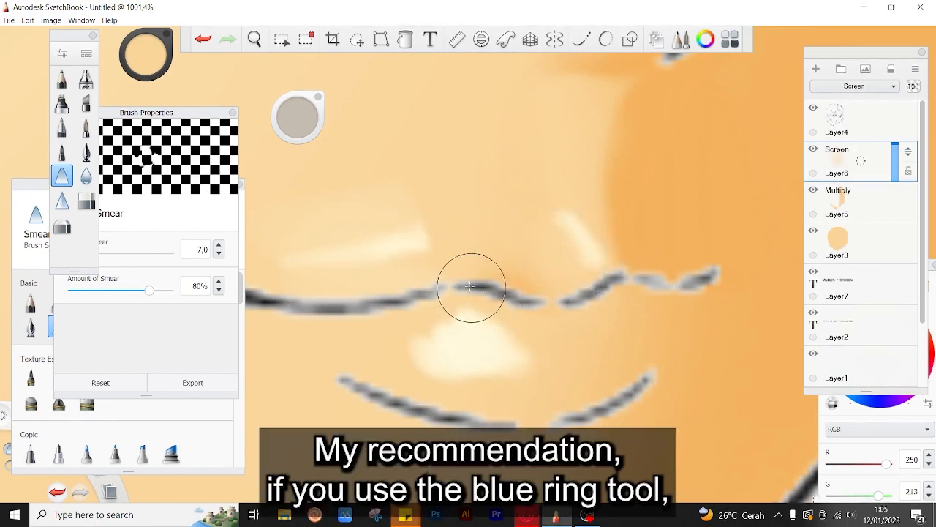
Step: Try blurring the lower and upper lip highlights with the Blur tool at size 7.0, and undo those strokes
scroll(472, 276, "down", 5)
scroll(443, 262, "down", 3)
scroll(448, 281, "up", 4)
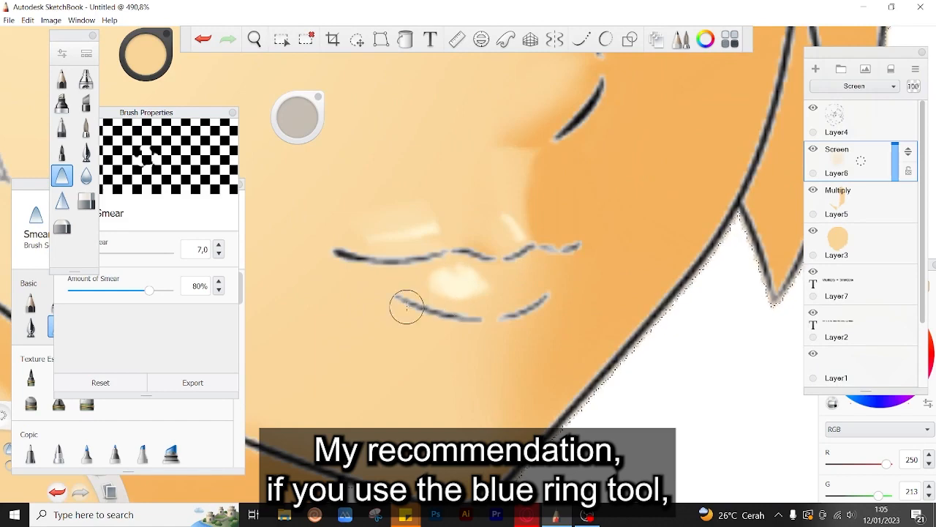
left_click(86, 203)
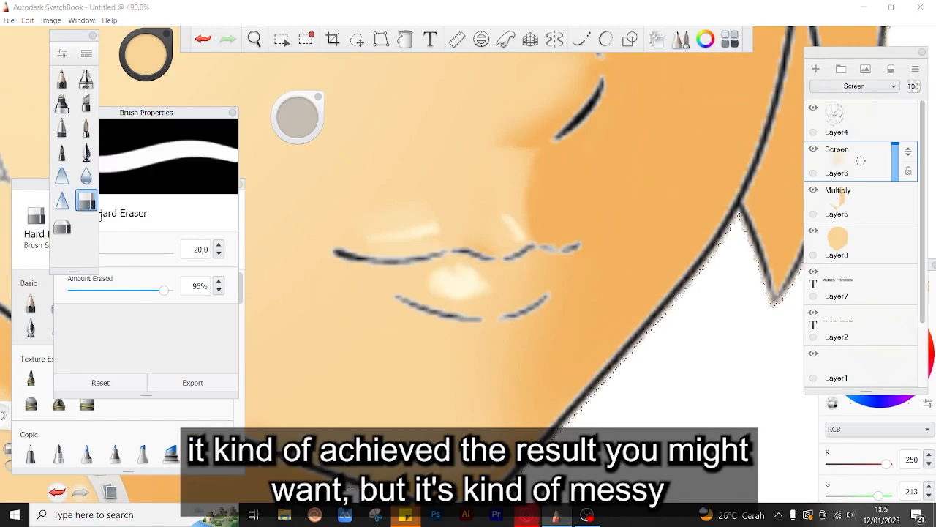
left_click(86, 175)
scroll(463, 271, "up", 3)
mouse_move(462, 271)
left_mouse_down()
mouse_move(520, 270)
mouse_move(488, 303)
left_mouse_up()
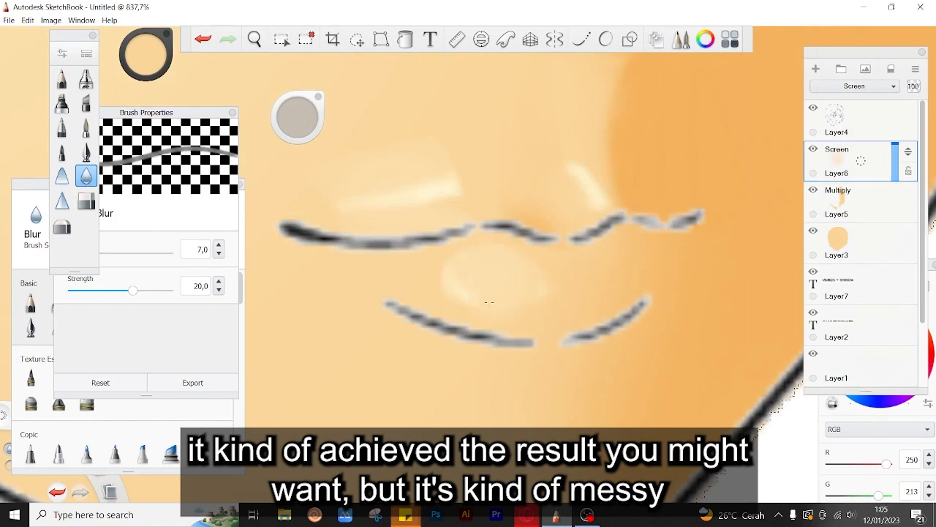
left_click_drag(349, 209, 470, 182)
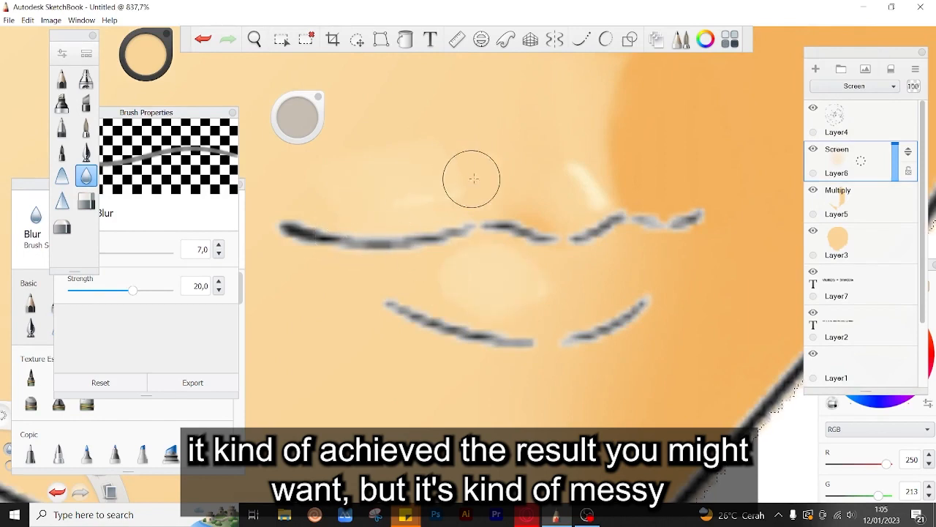
key("ctrl+z")
scroll(558, 305, "down", 5)
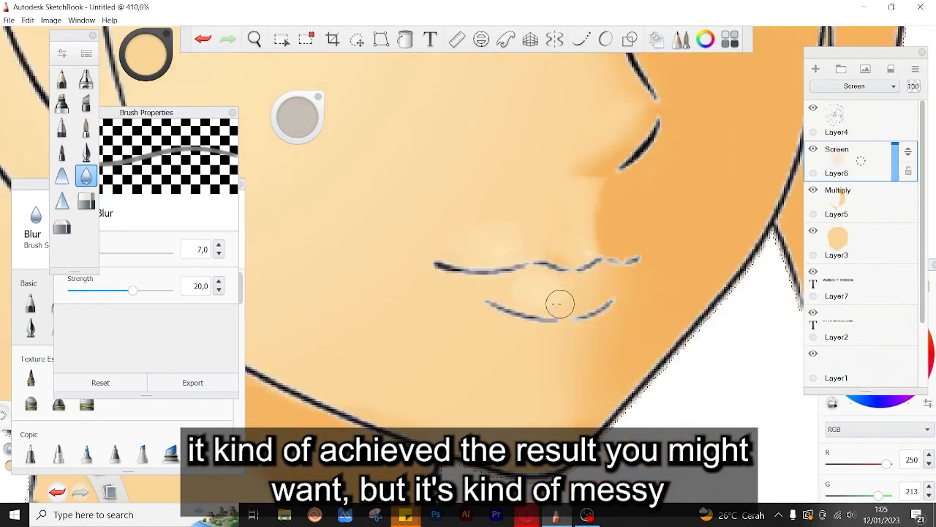
scroll(539, 335, "up", 4)
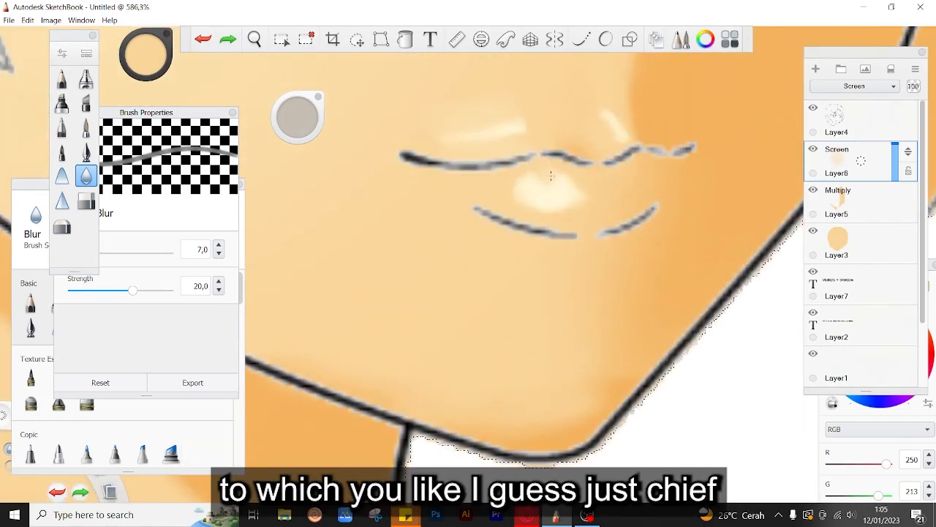
key("ctrl+z")
key("ctrl+z")
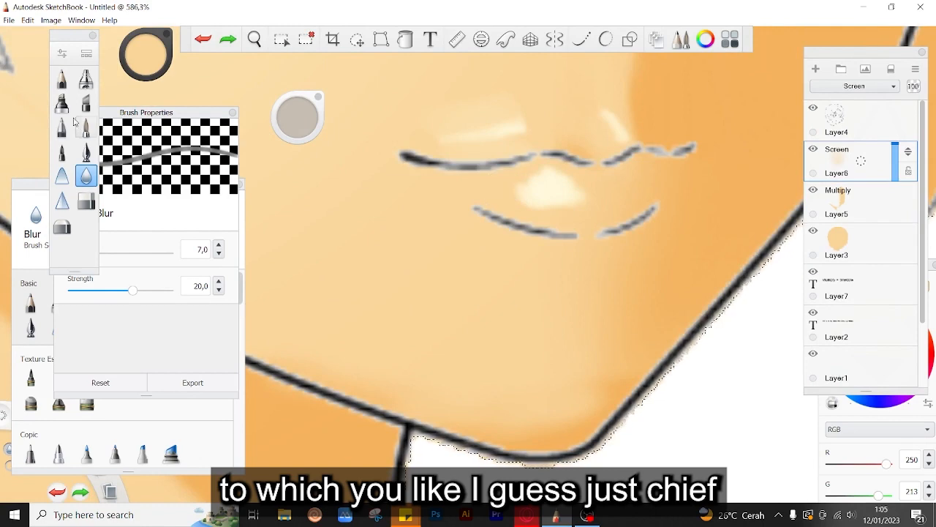
Step: Airbrush a soft glow around the upper and lower lip highlights at size 9.0 with 10% flow
left_click(86, 79)
scroll(528, 192, "down", 3)
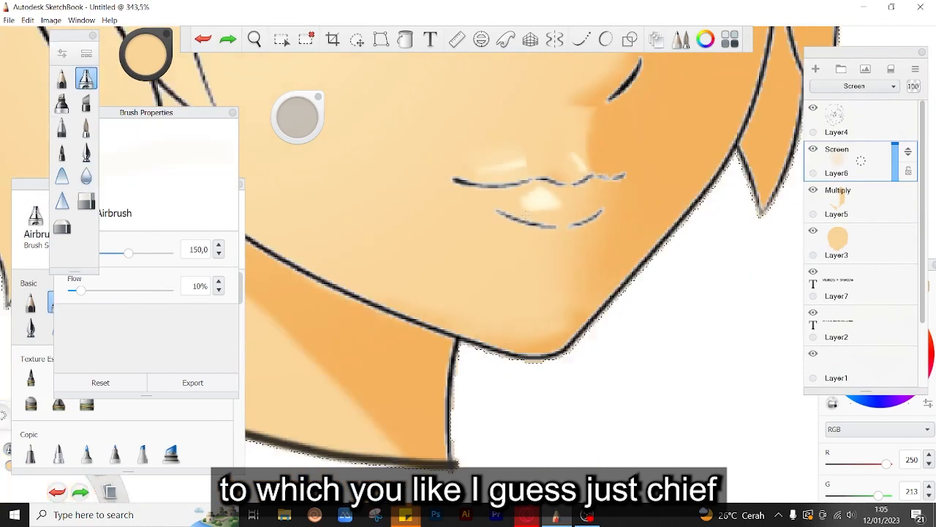
scroll(532, 207, "up", 4)
left_click_drag(535, 185, 501, 323)
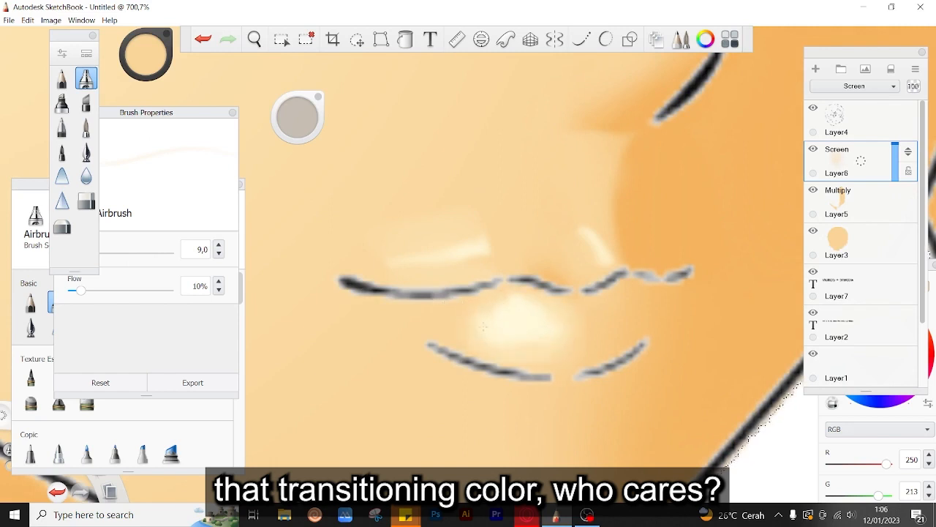
scroll(579, 420, "down", 5)
scroll(576, 447, "up", 3)
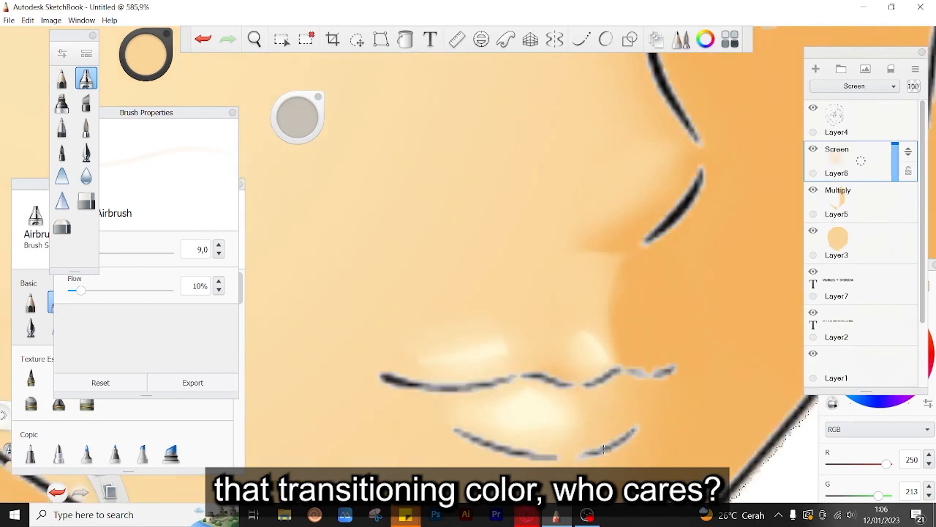
Step: Trim and fade the lip highlights with the Soft Eraser at size 9.0, and undo the last erasure
key("e")
scroll(534, 296, "down", 5)
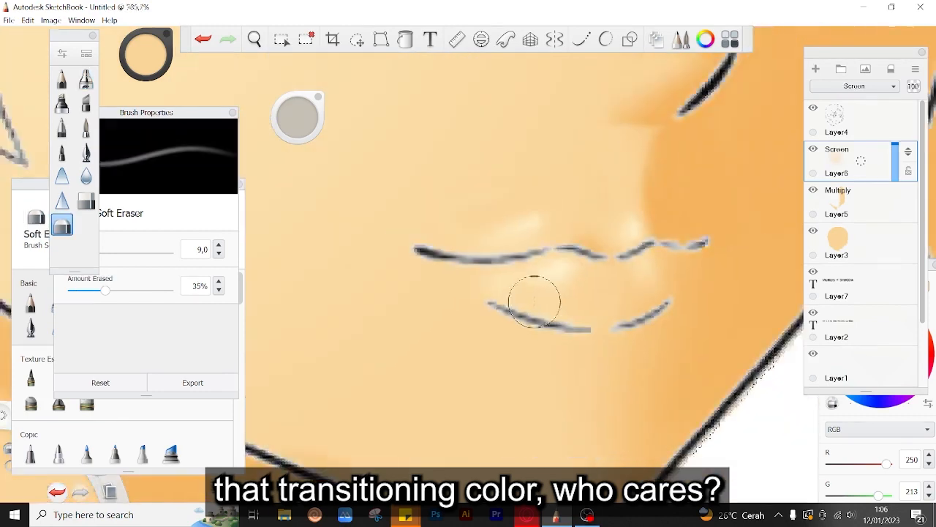
scroll(531, 297, "up", 5)
key("ctrl+z")
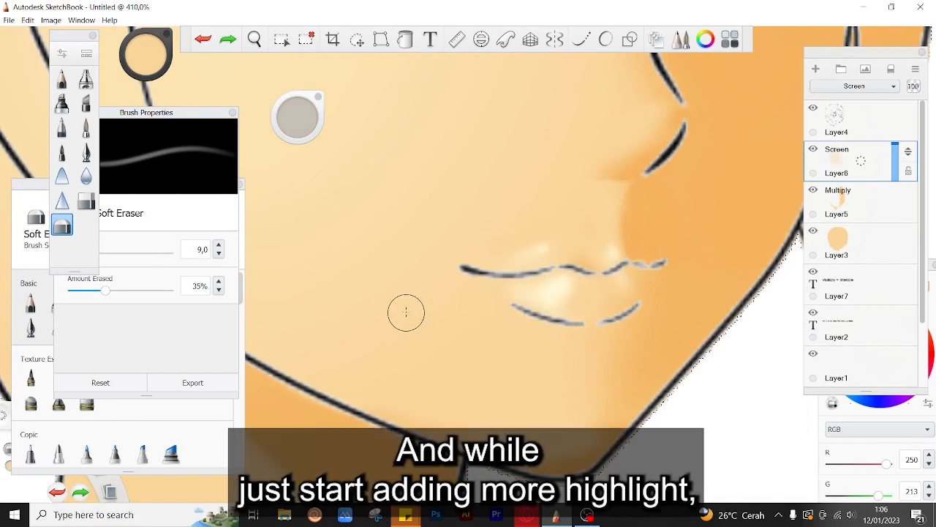
Step: Airbrush highlights on the nose bridge, cheek and around the eyes on the Screen layer at sizes 30.0 and 60.0
scroll(493, 299, "down", 5)
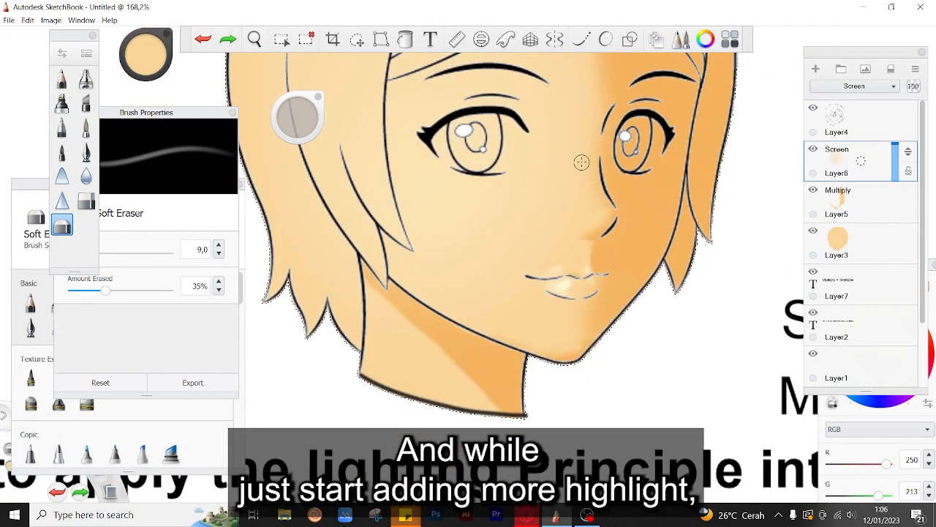
scroll(547, 279, "up", 3)
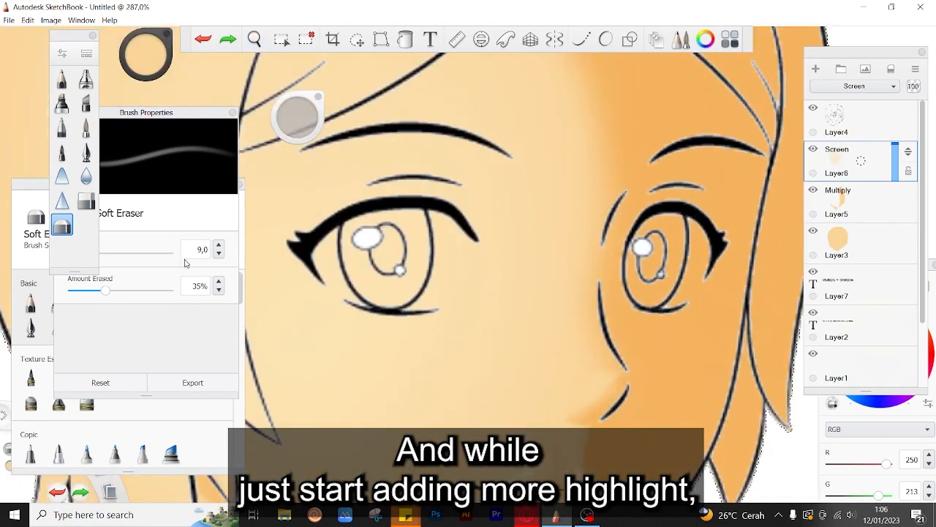
left_click(87, 79)
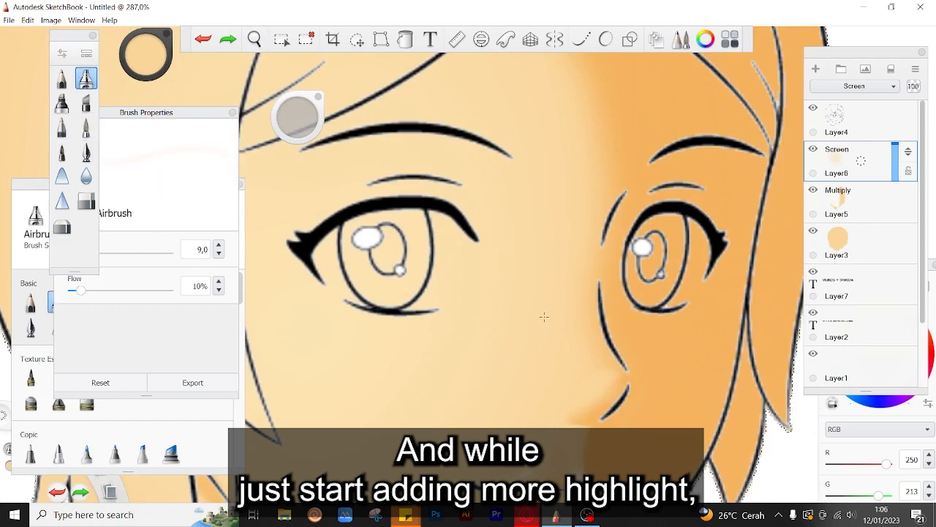
key("]")
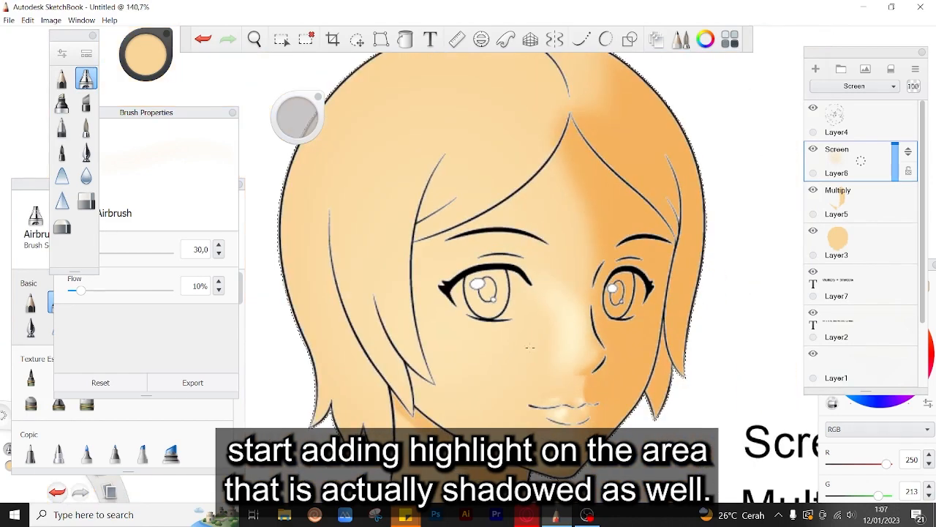
scroll(706, 376, "up", 5)
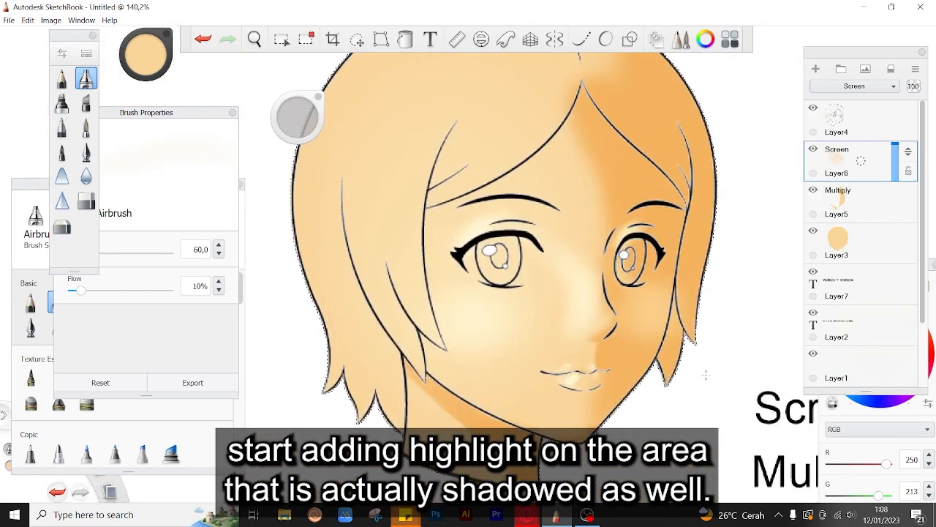
Step: Undo the last highlight and airbrush a reflective highlight along the shadowed jaw edge at size 60.0
key("ctrl+z")
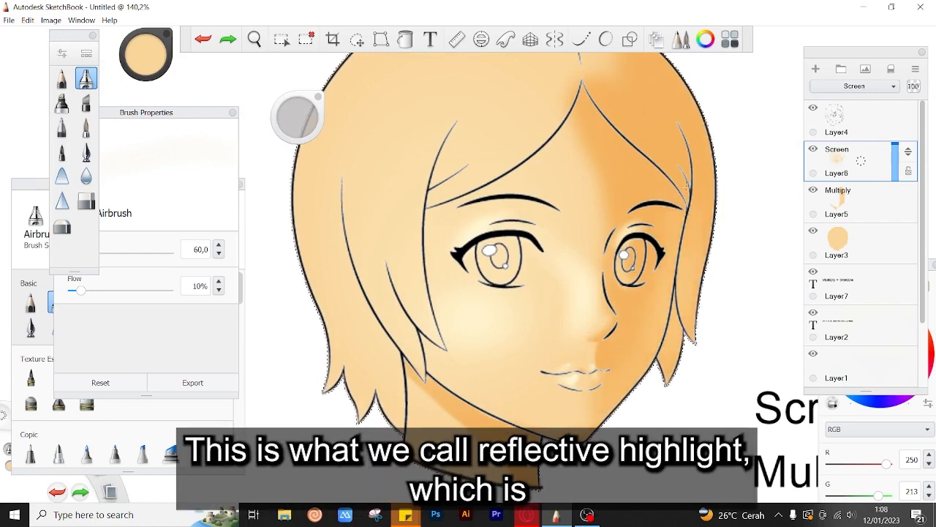
left_click_drag(635, 398, 700, 339)
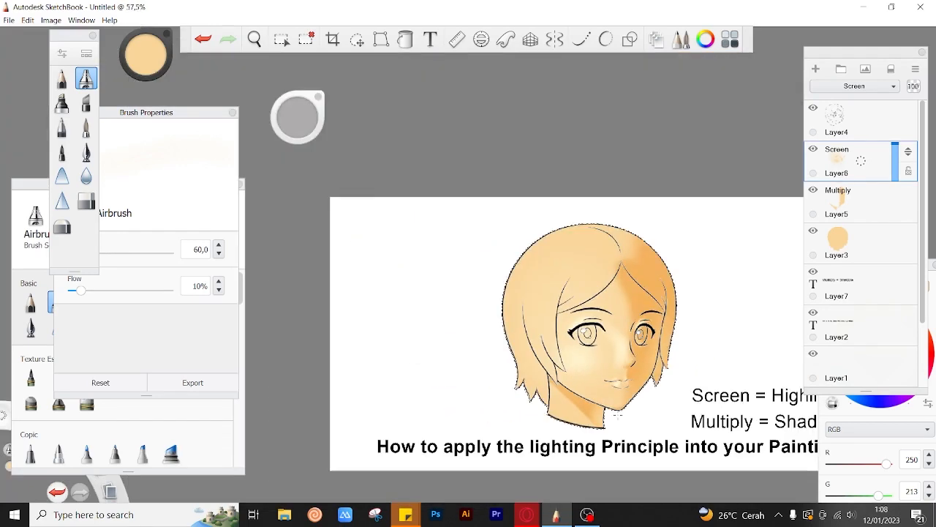
scroll(635, 402, "up", 4)
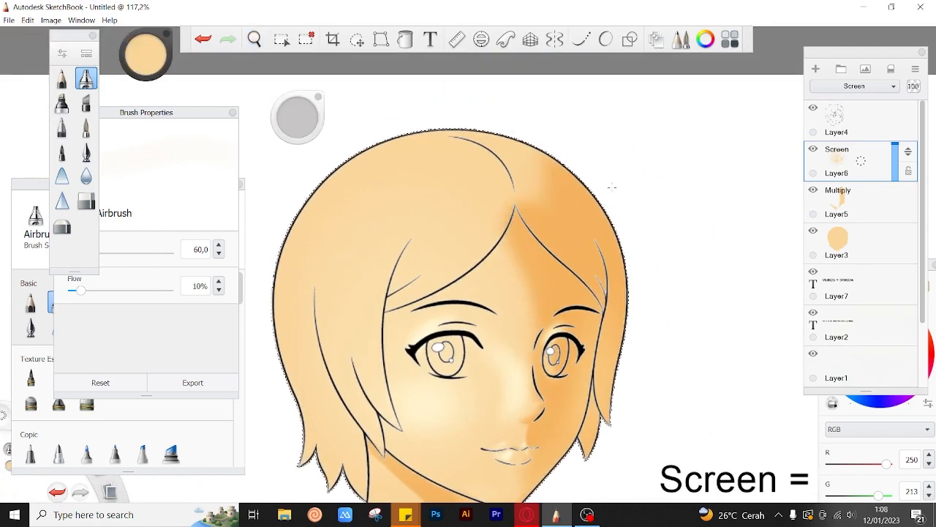
Step: Add a new layer directly above the skin base layer and lasso-select the area inside the lit-side eye
left_click(838, 238)
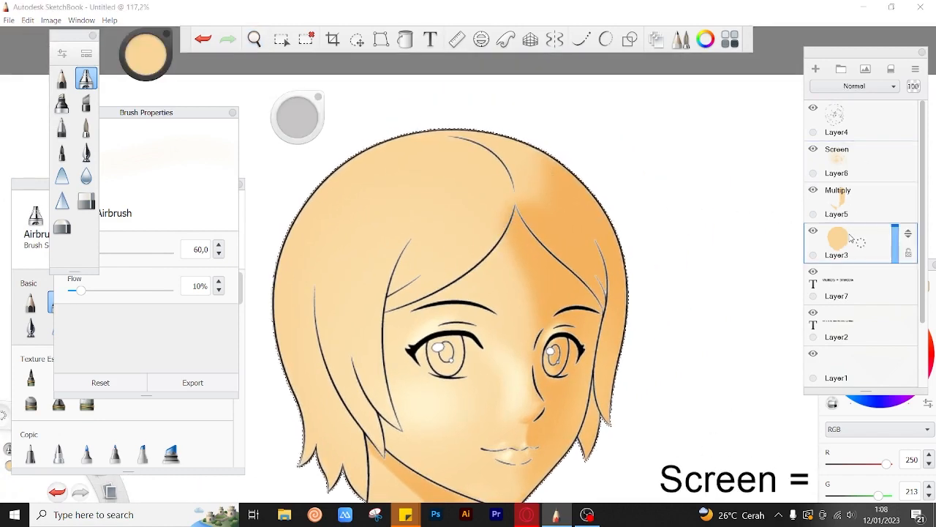
left_click(817, 69)
scroll(454, 368, "up", 5)
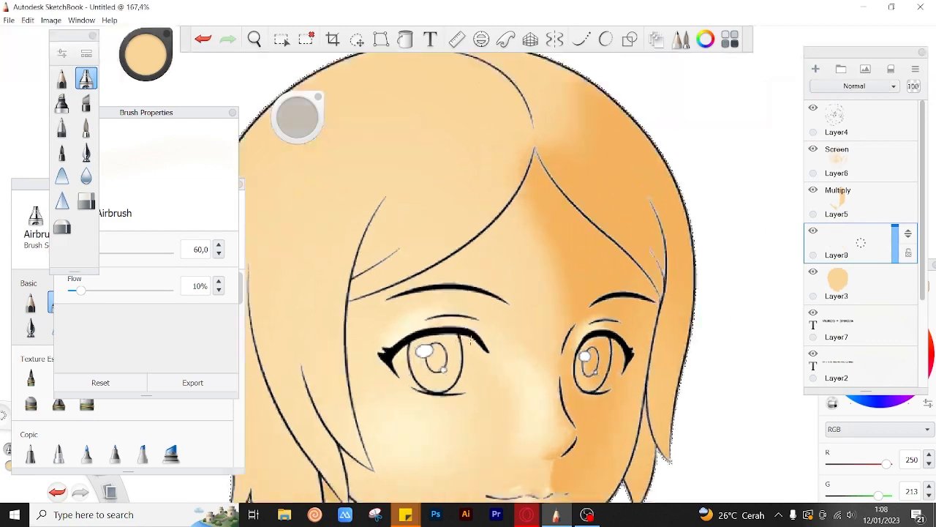
scroll(454, 368, "up", 1)
left_click(357, 39)
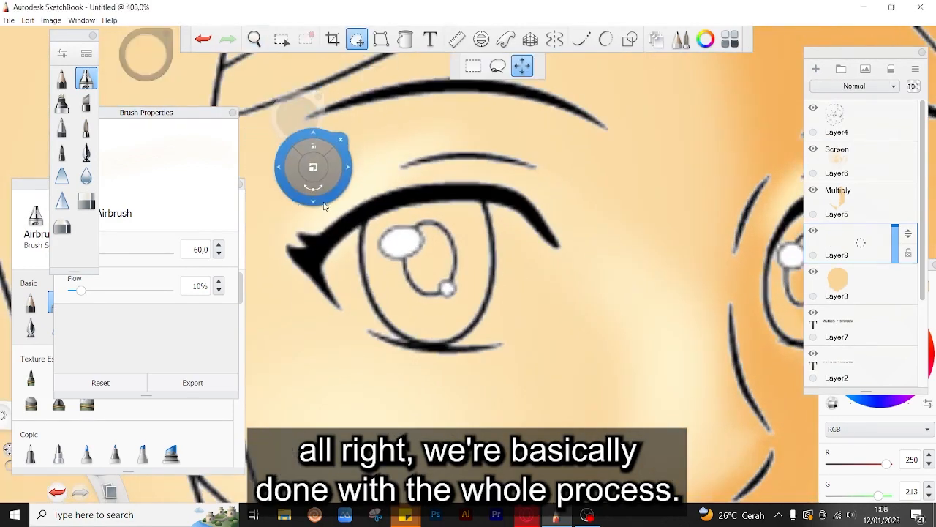
left_click(497, 67)
mouse_move(364, 227)
left_mouse_down()
mouse_move(398, 204)
mouse_move(462, 205)
left_mouse_up()
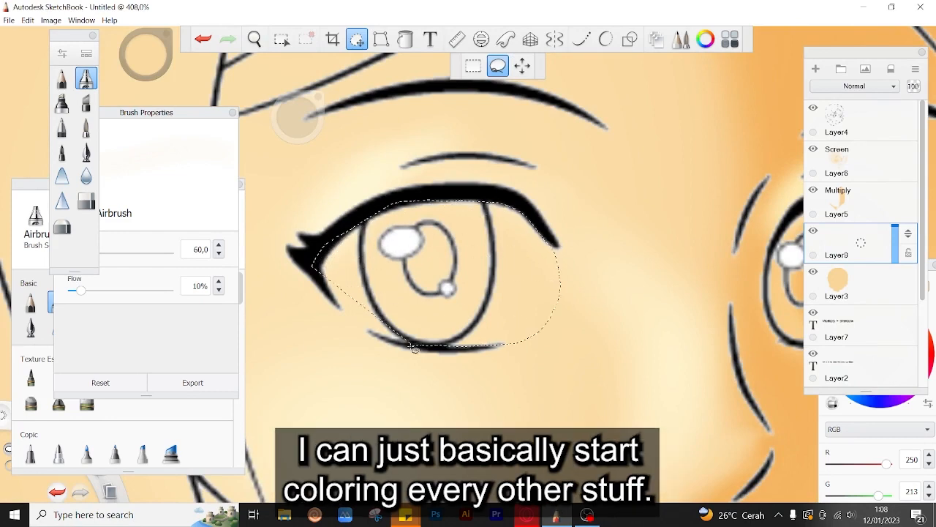
left_click_drag(368, 335, 315, 271)
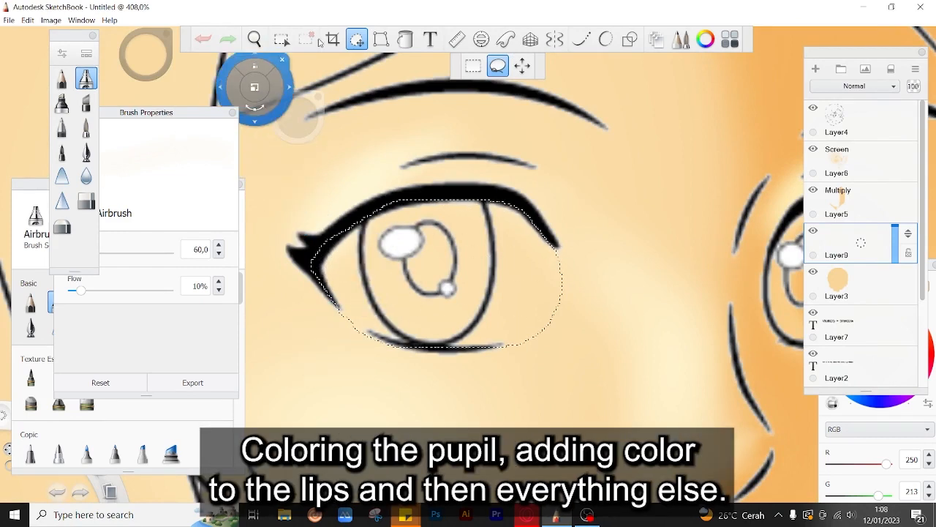
Step: Paint the selected eye area white with the Paintbrush at size 30.8 and 98% opacity
left_click(405, 39)
left_click(867, 410)
left_click(880, 322)
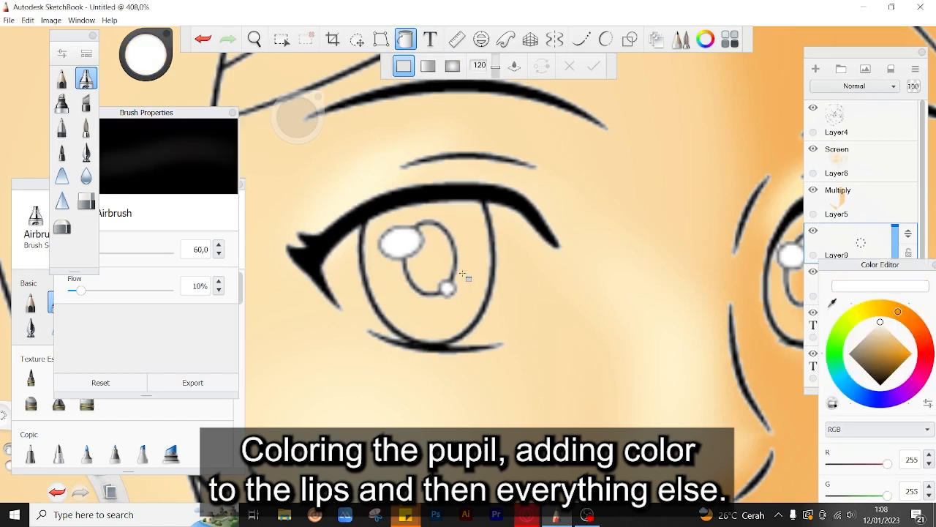
left_click(86, 128)
mouse_move(381, 234)
left_mouse_down()
mouse_move(377, 262)
mouse_move(472, 273)
mouse_move(482, 247)
mouse_move(467, 284)
left_mouse_up()
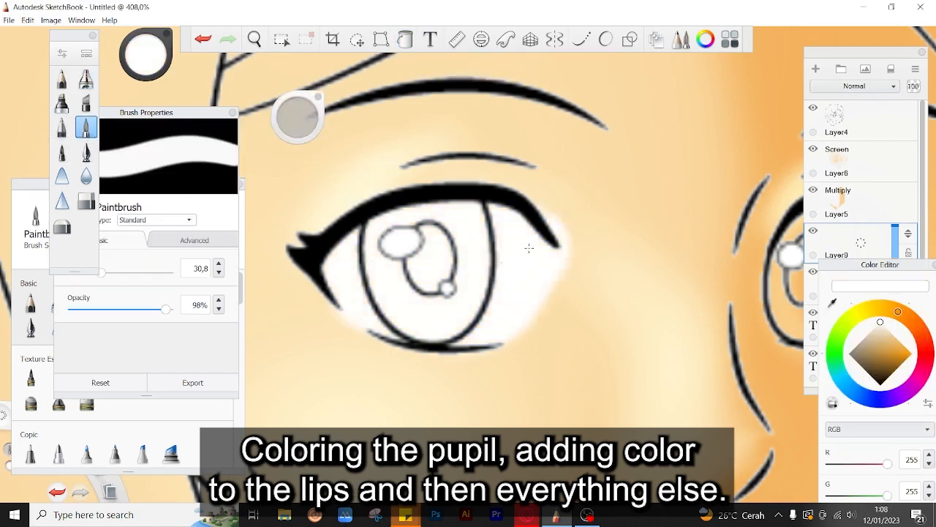
scroll(602, 284, "down", 10)
scroll(606, 278, "up", 10)
left_click(623, 292)
key("ctrl+z")
left_click_drag(651, 314, 365, 319)
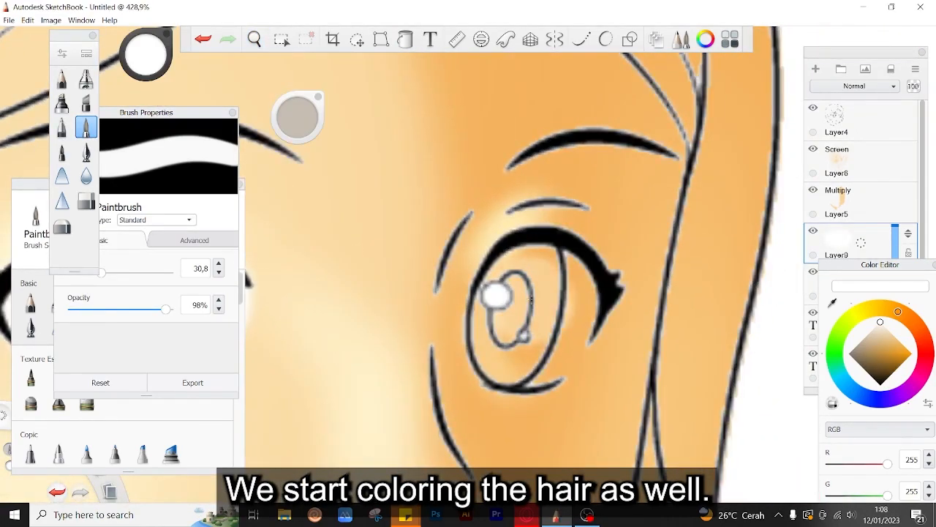
left_click_drag(531, 301, 538, 324)
scroll(525, 319, "down", 6)
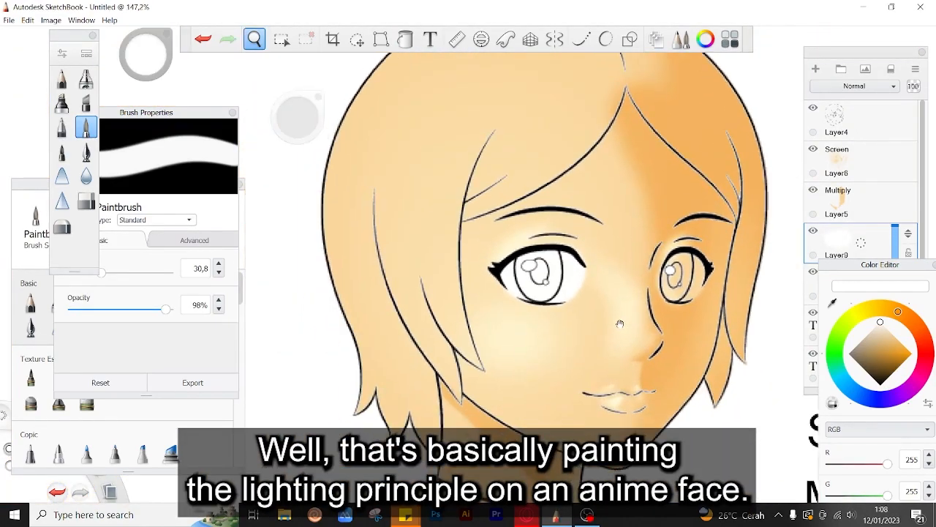
Step: Erase the white spilling past the lit-side eye's outline with the Soft Eraser at size 9.0 and 35% amount erased
scroll(586, 236, "up", 4)
scroll(448, 293, "up", 3)
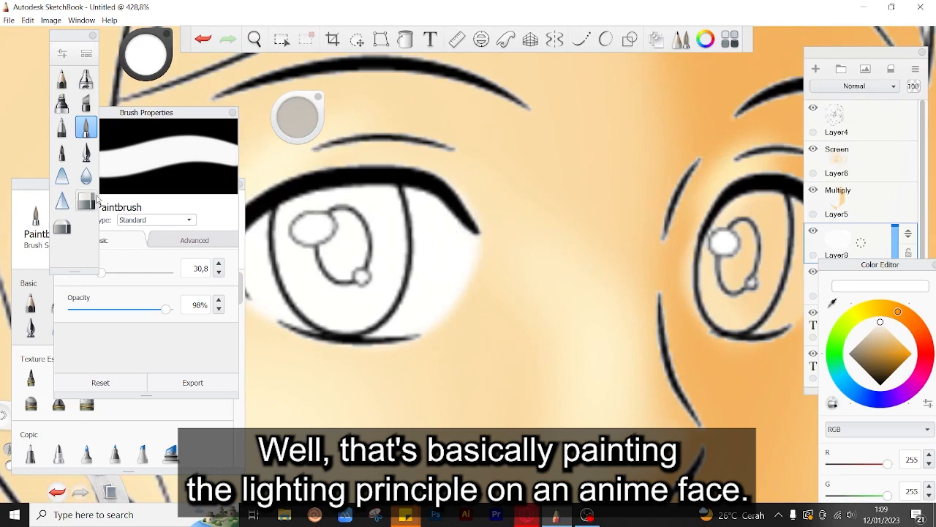
left_click(62, 225)
left_click_drag(425, 330, 467, 228)
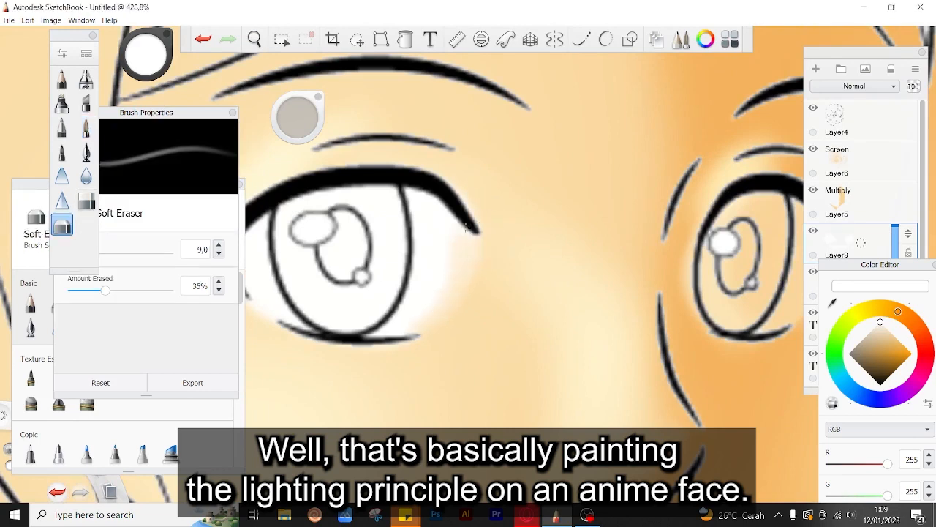
left_click_drag(409, 230, 576, 207)
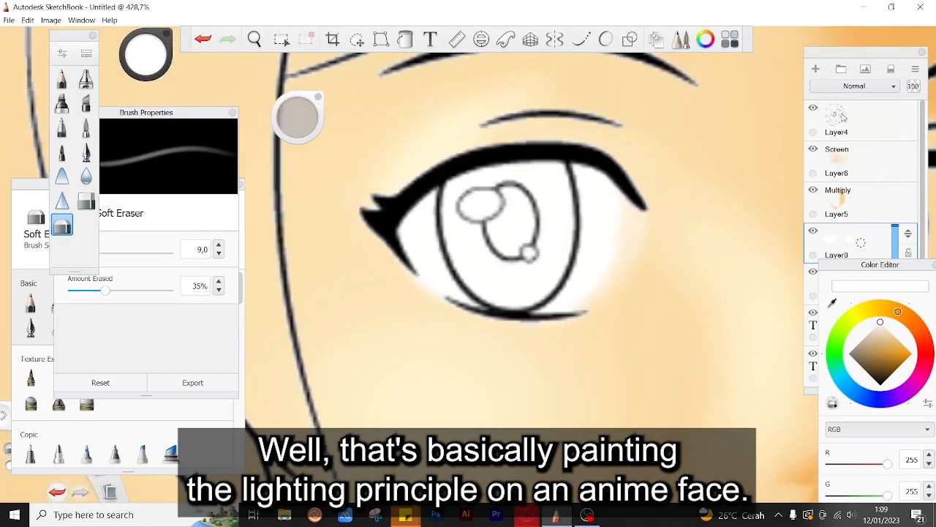
Step: Add a new layer above the eye white and paint the lit-side iris pure red with the Paintbrush, leaving the reflections white
left_click(816, 68)
left_click(869, 417)
left_click(926, 353)
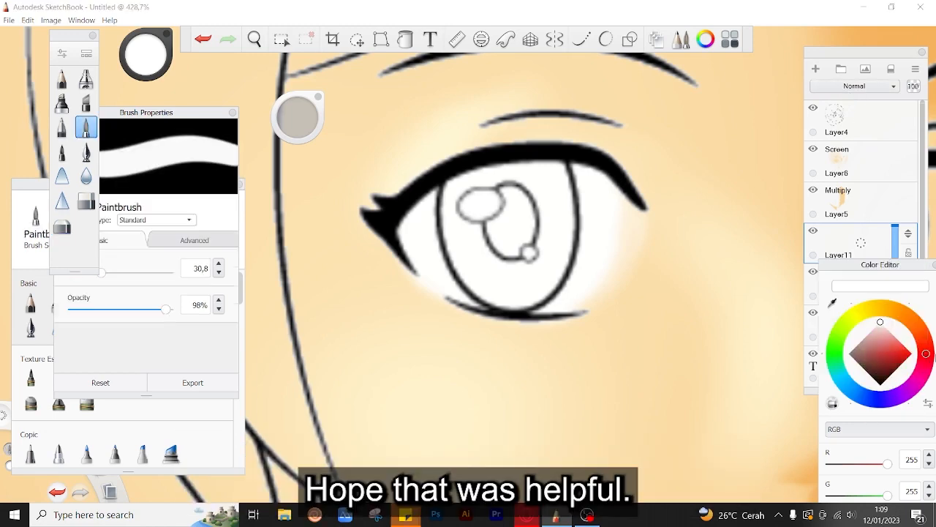
left_click(911, 353)
mouse_move(479, 210)
left_mouse_down()
mouse_move(510, 207)
mouse_move(536, 247)
left_mouse_up()
key("ctrl+z")
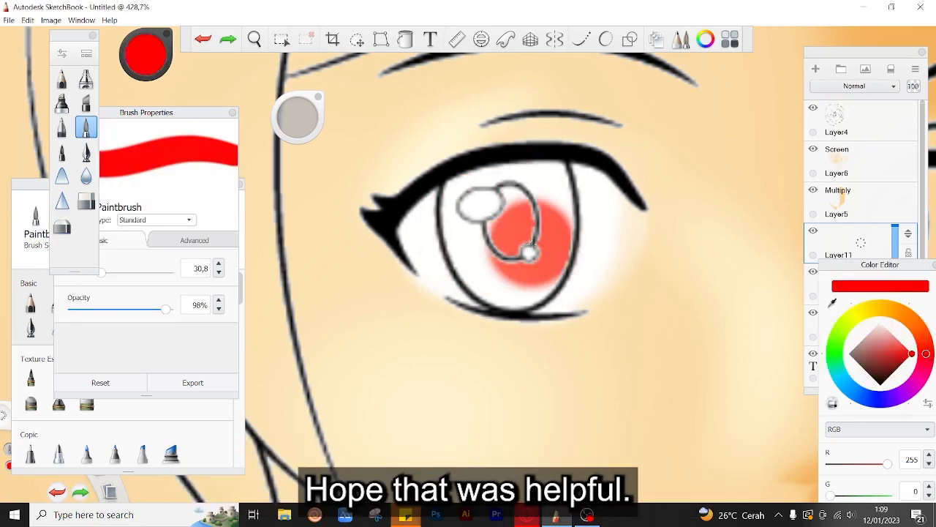
mouse_move(508, 220)
left_mouse_down()
mouse_move(471, 197)
mouse_move(472, 232)
mouse_move(494, 270)
mouse_move(522, 280)
mouse_move(537, 250)
mouse_move(539, 198)
mouse_move(481, 193)
left_mouse_up()
key("ctrl+z")
key("bracketleft")
left_click_drag(541, 186, 529, 225)
Step: Paint the pupil of the red eye near-black with the Paintbrush at size 5.8 and 98% opacity
left_click(883, 381)
key("bracketleft")
key("bracketleft")
key("bracketleft")
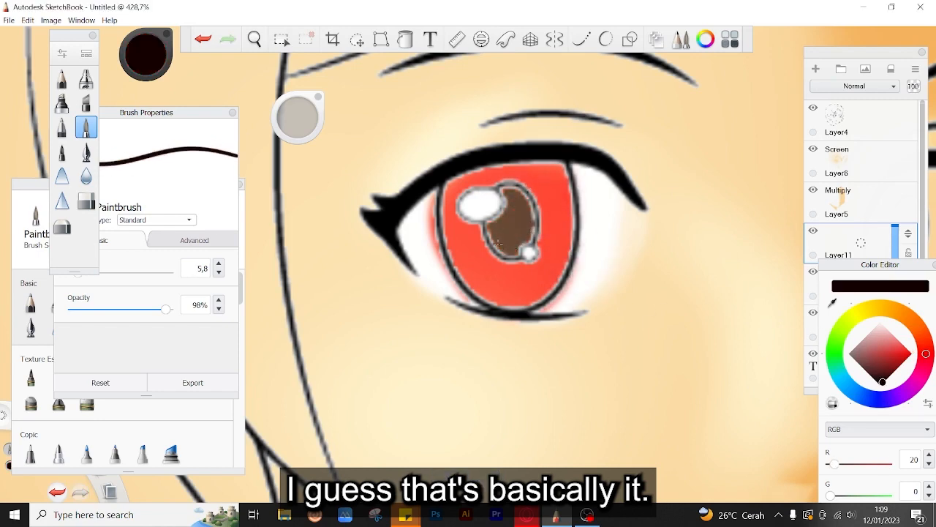
Step: Examine the colored red eye up close and against the whole shaded head
scroll(622, 291, "down", 3)
scroll(739, 269, "up", 3)
scroll(678, 297, "down", 2)
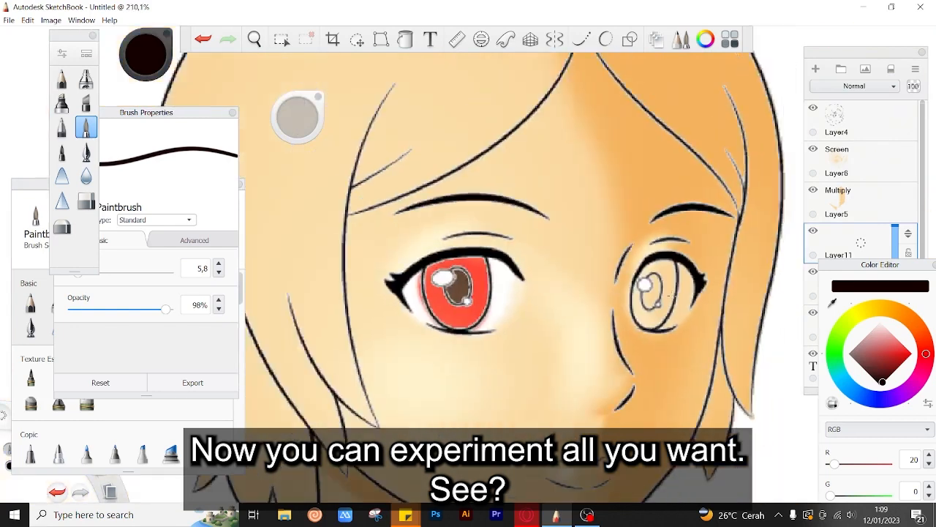
scroll(673, 296, "down", 4)
key("space")
left_click_drag(675, 298, 596, 223)
key("space")
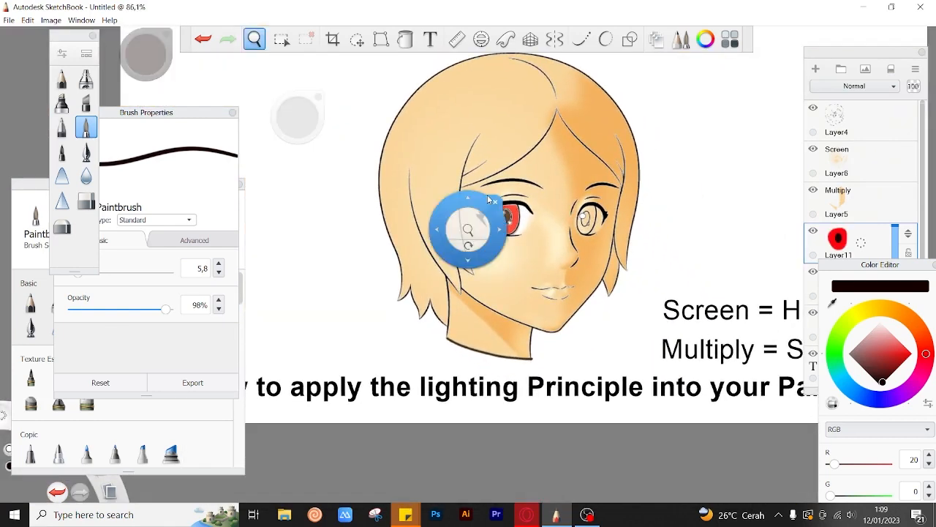
left_click_drag(487, 195, 480, 232)
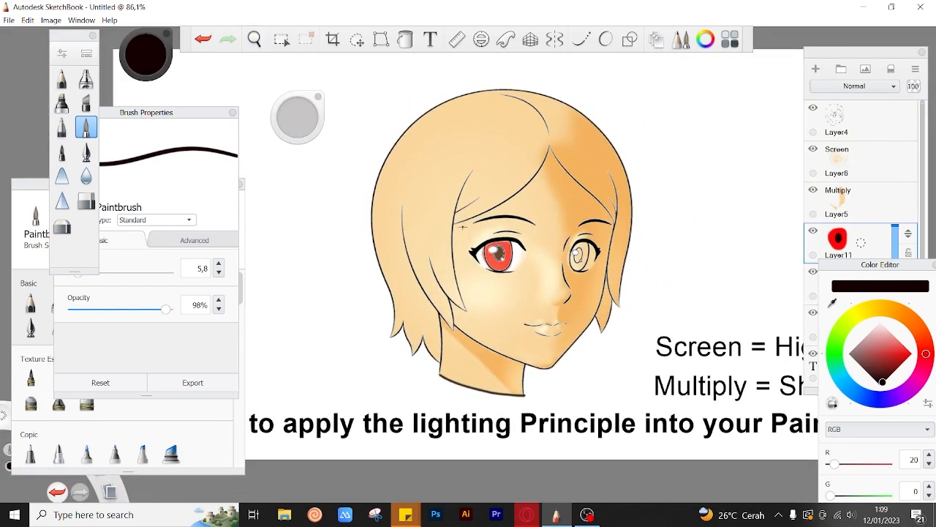